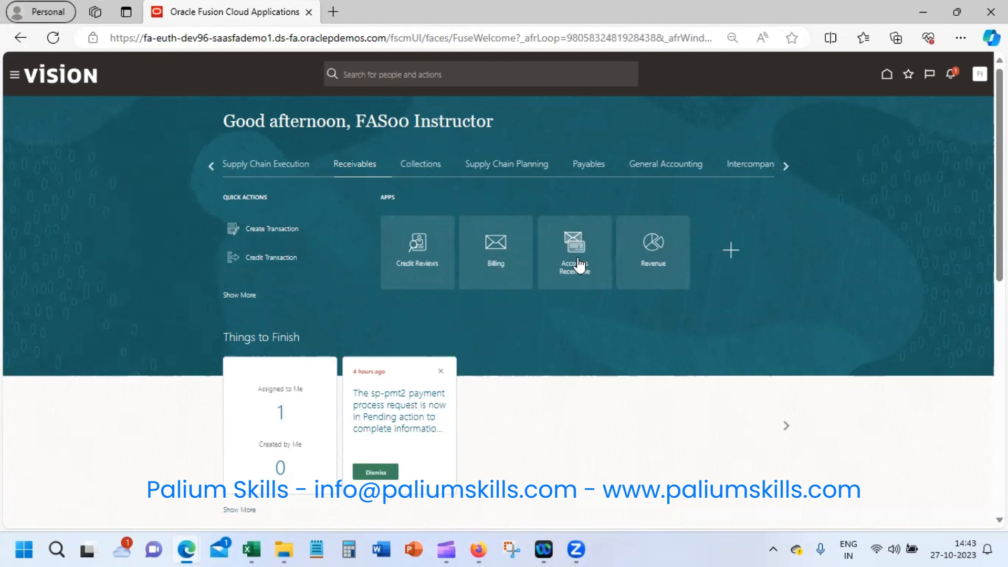
- Open the Accounts Receivable work area and start a new receipt from its tasks
click(577, 258)
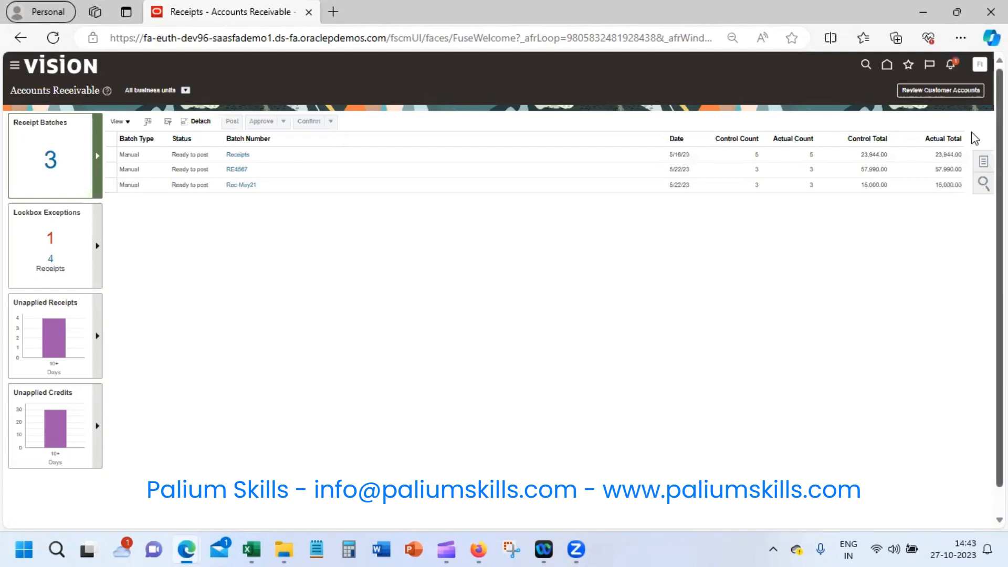
click(983, 161)
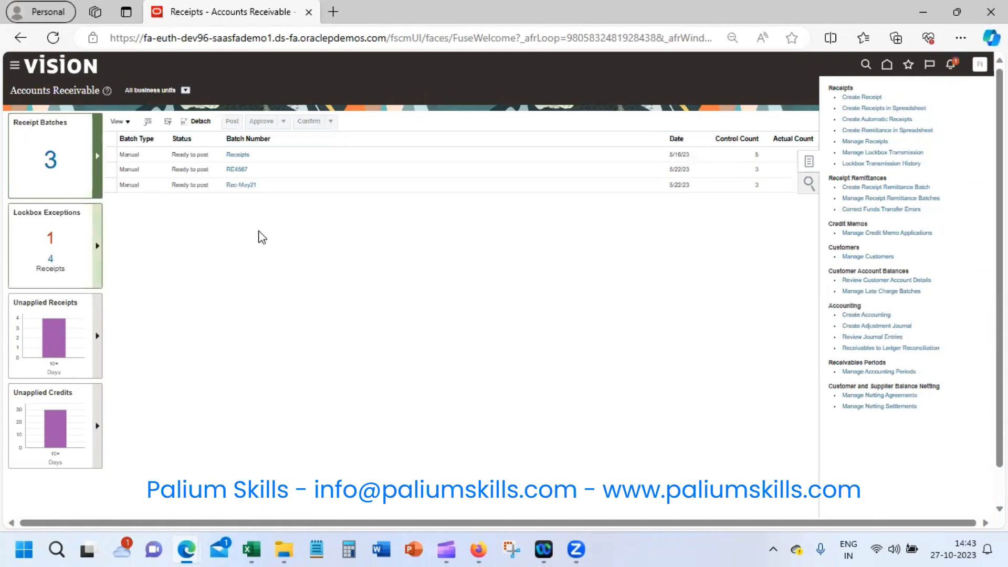
click(289, 250)
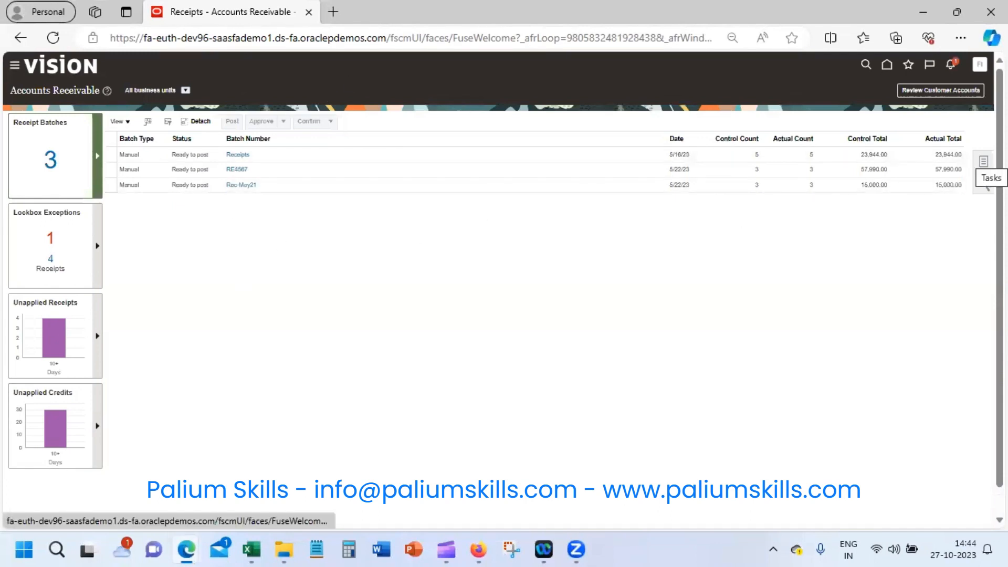
click(983, 161)
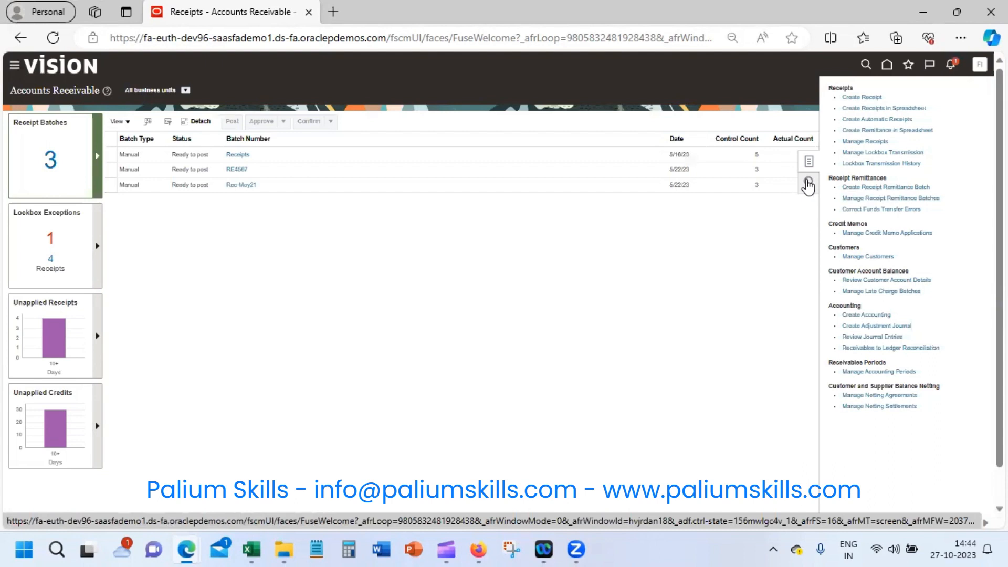
click(807, 183)
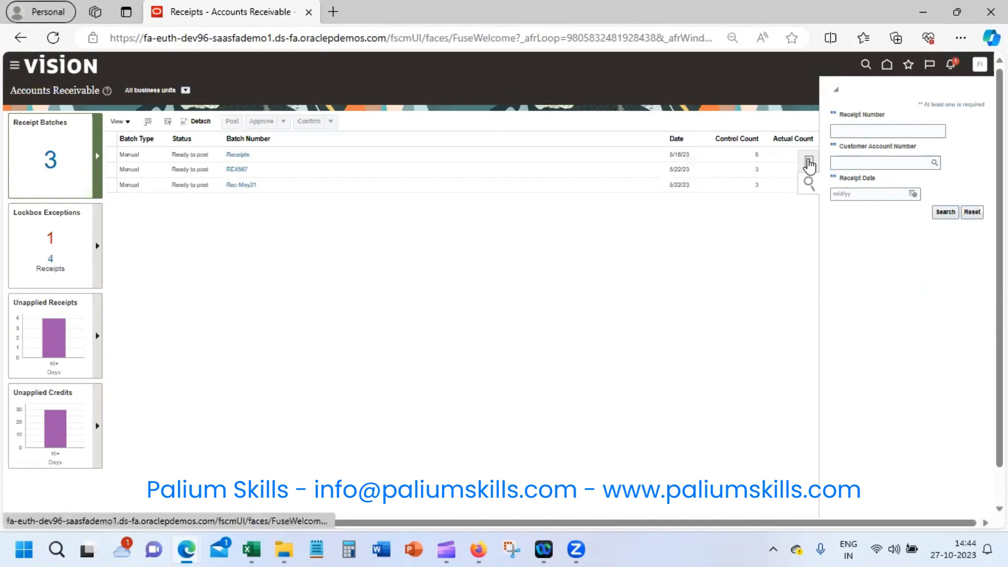
click(808, 162)
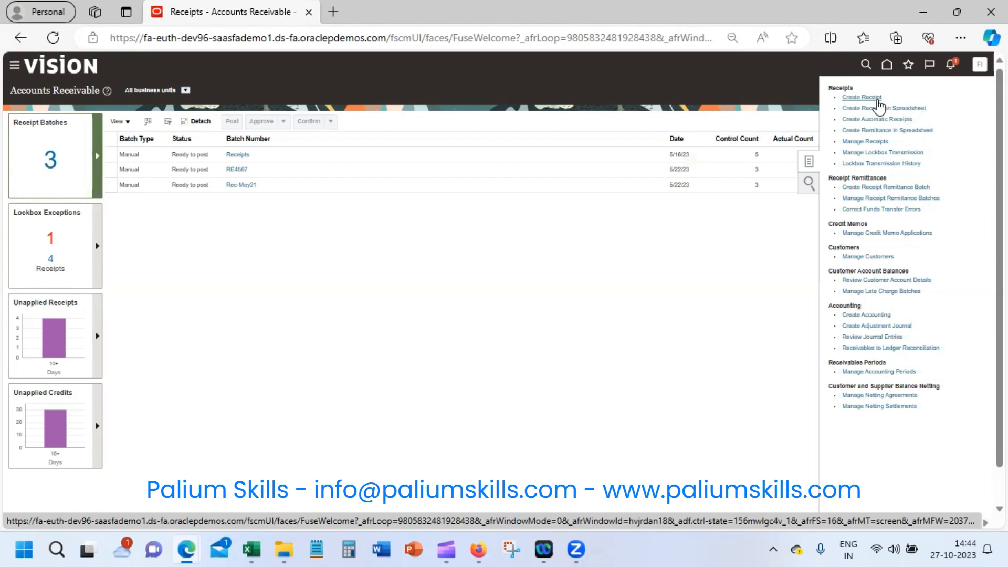
click(876, 98)
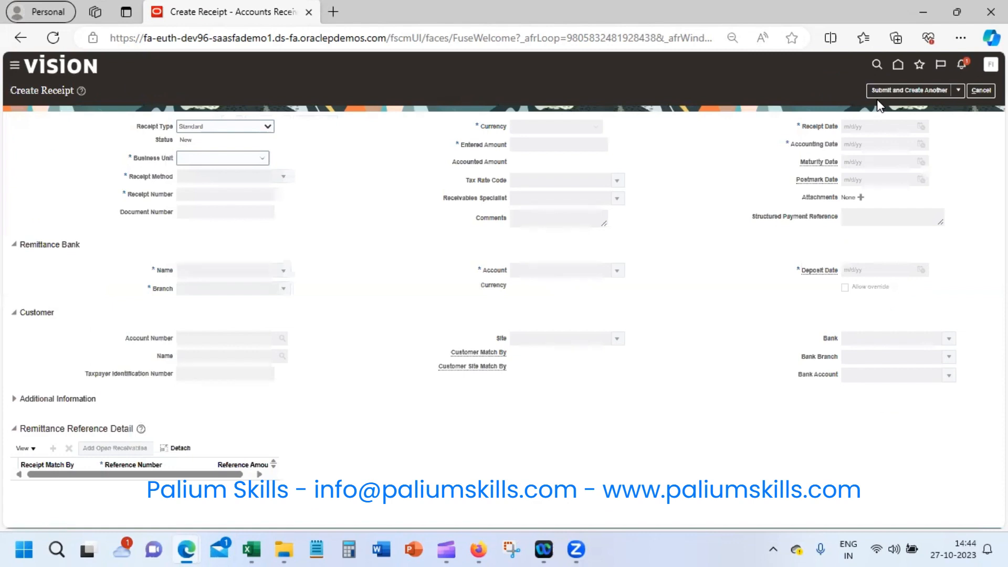
- Set the receipt's business unit to US1 Business Unit and its receipt method to Check (Directly/No Remit)
click(194, 156)
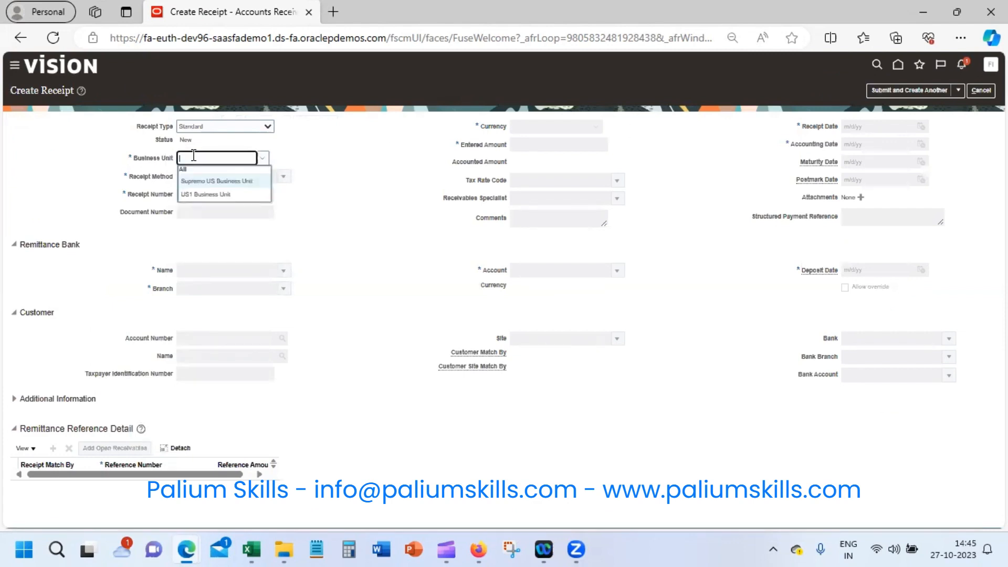
click(214, 193)
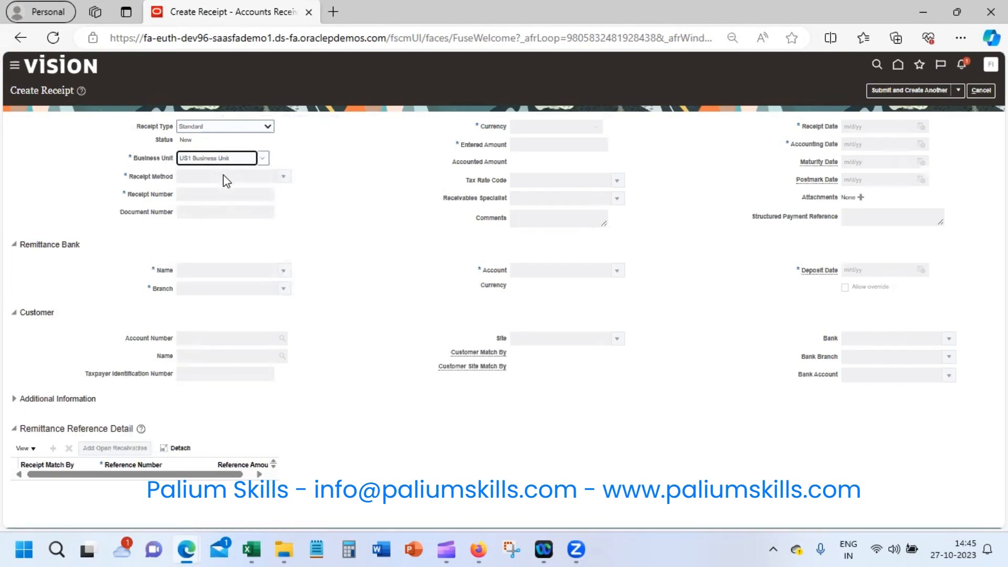
click(223, 193)
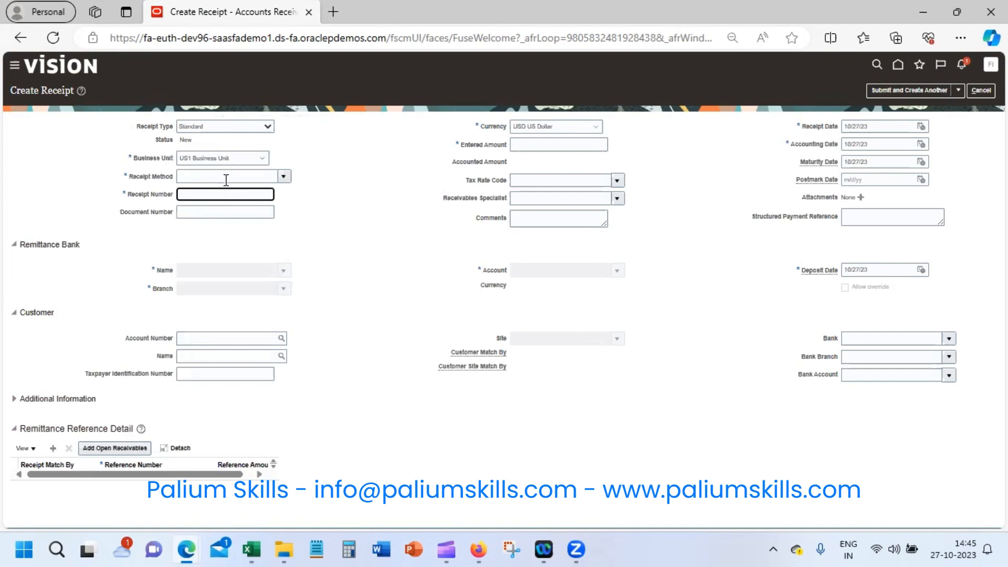
click(227, 178)
click(283, 176)
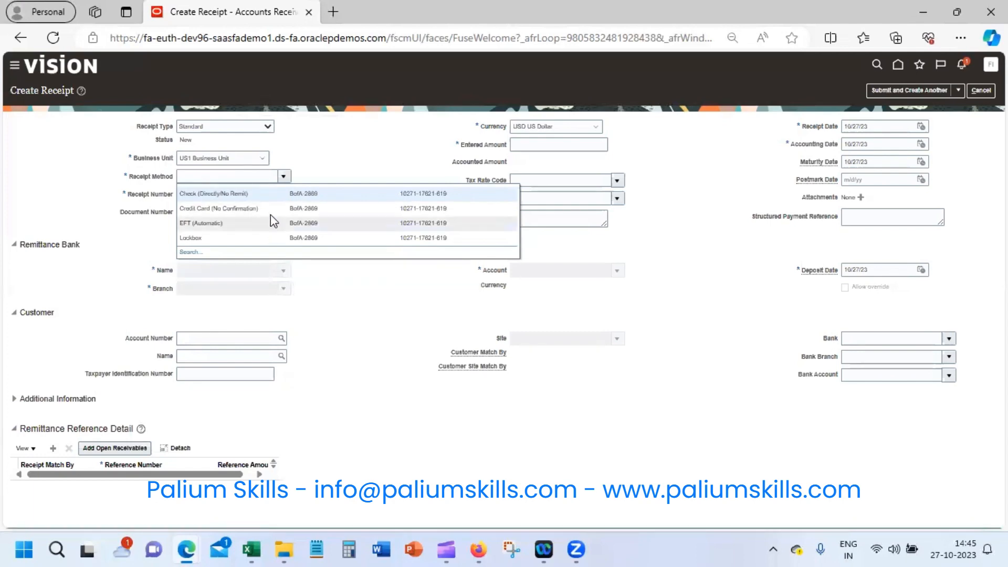
click(277, 195)
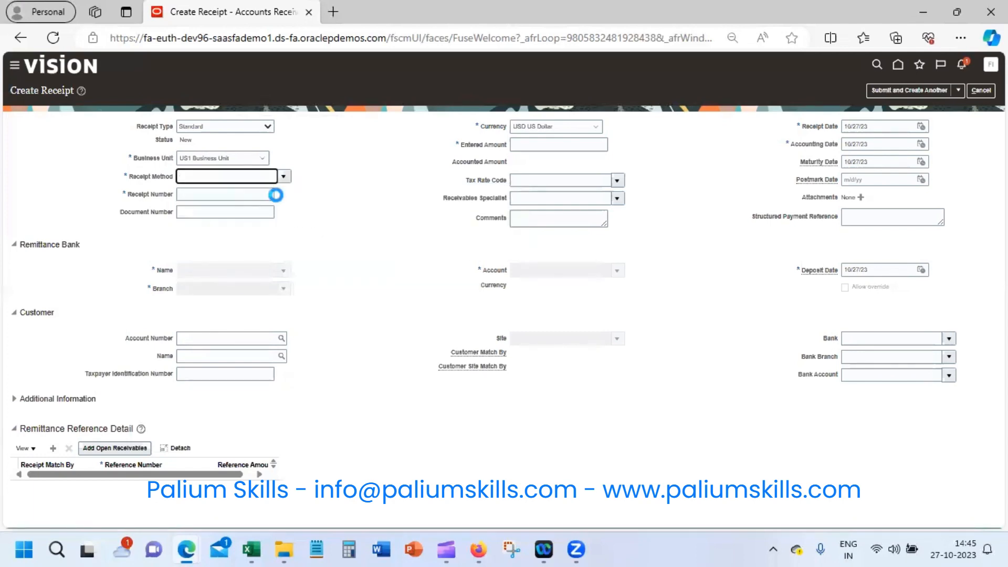
- Enter sp-001 as the receipt number and 4,000 as the entered amount in US dollars
click(236, 197)
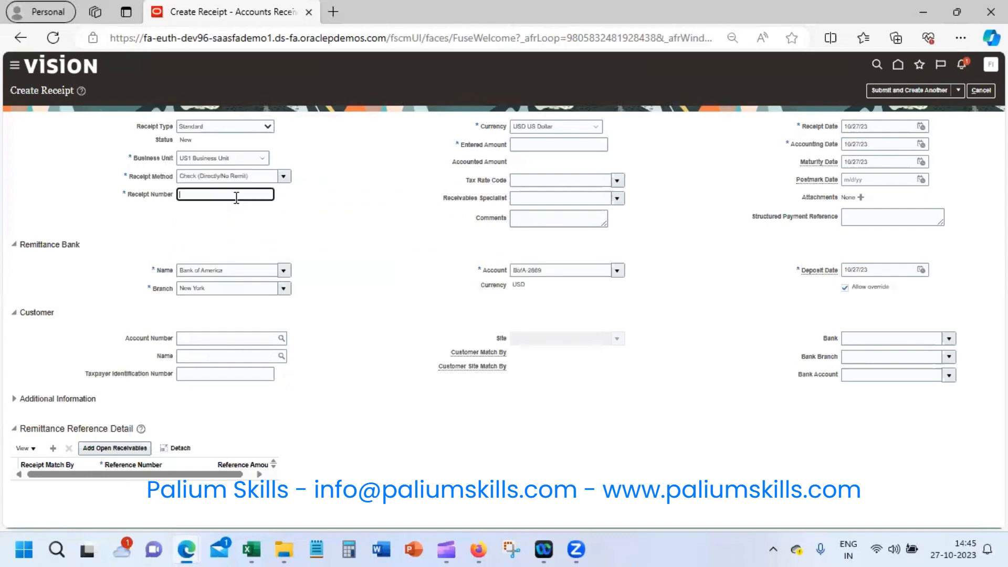
text(sp-001)
key(Tab)
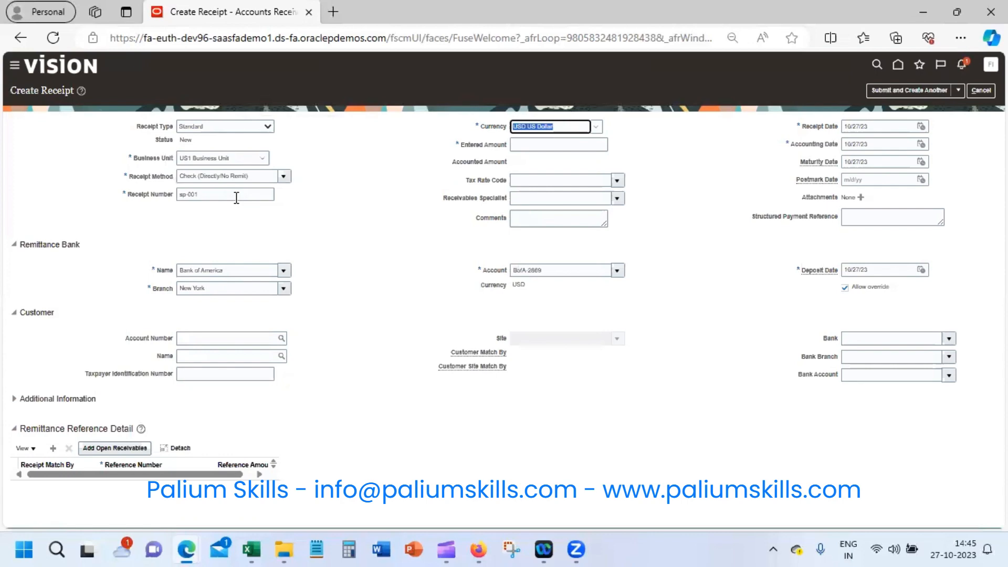
click(536, 146)
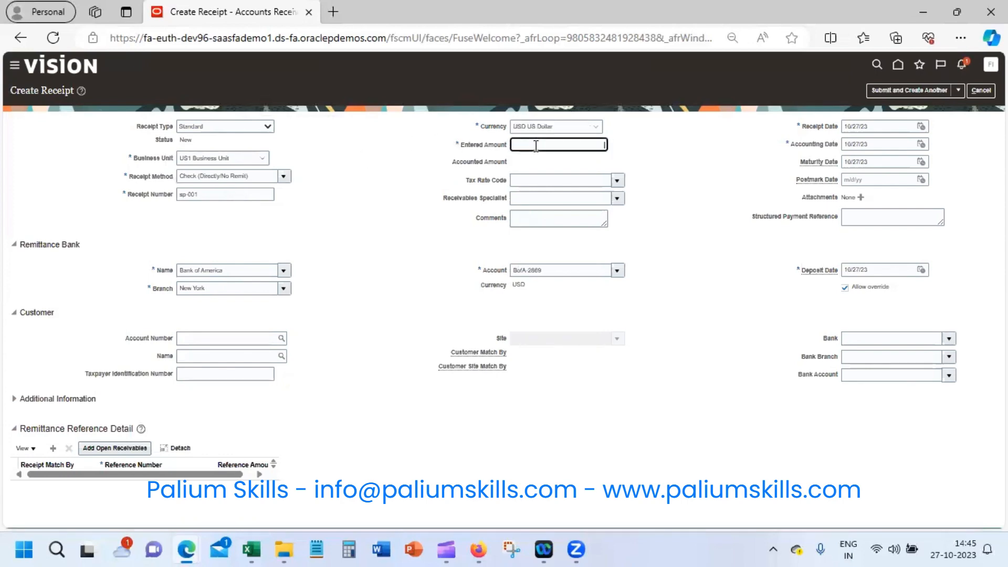
text(10000)
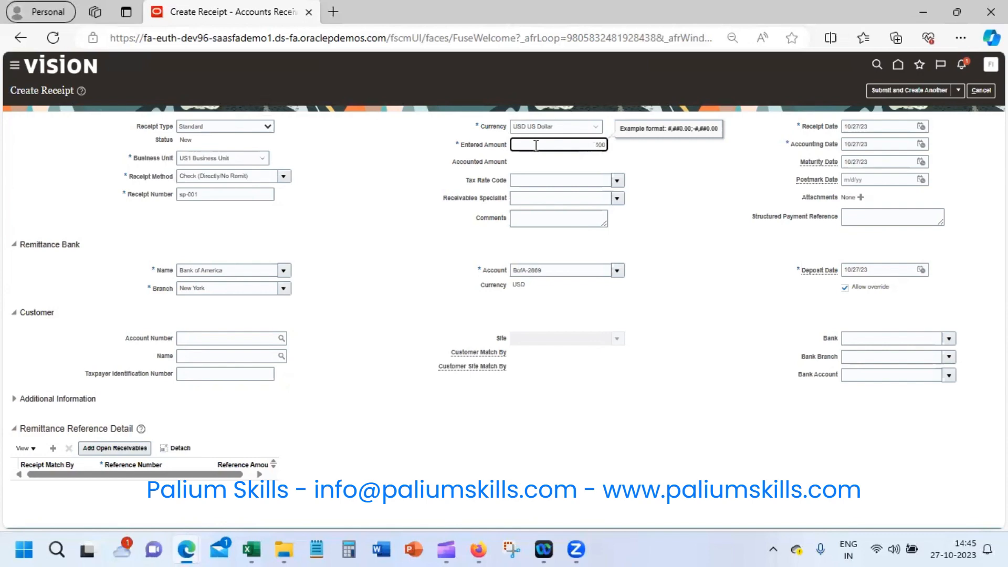
key(BackSpace)
key(BackSpace)
text(000)
key(Tab)
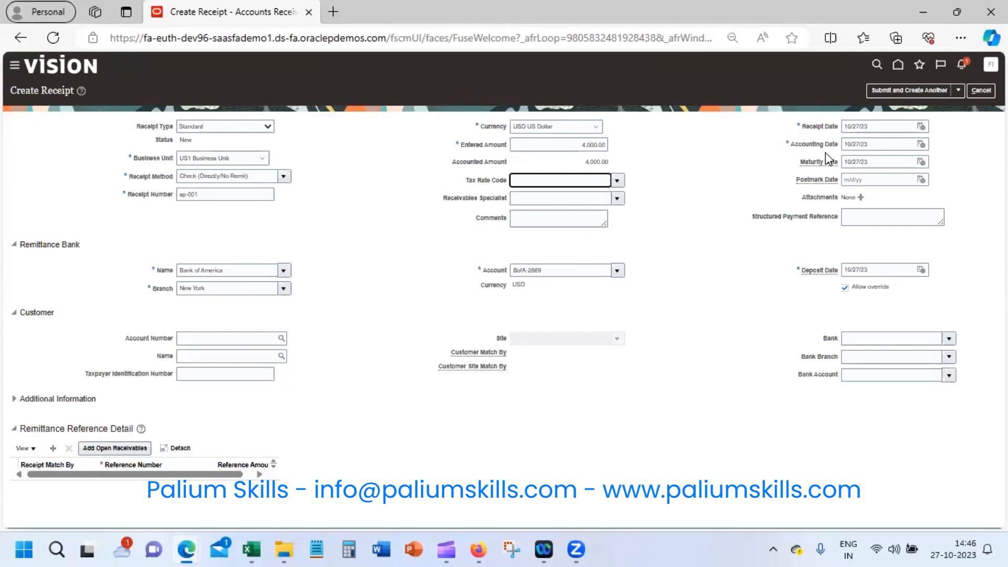
- Submit the receipt without applying it or creating another, and dismiss the confirmation
click(958, 90)
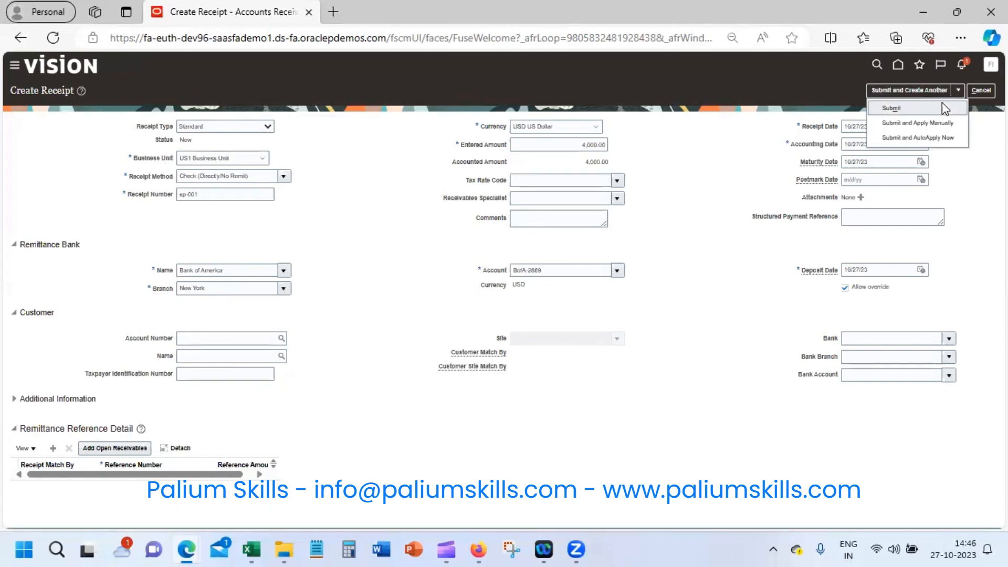
click(942, 108)
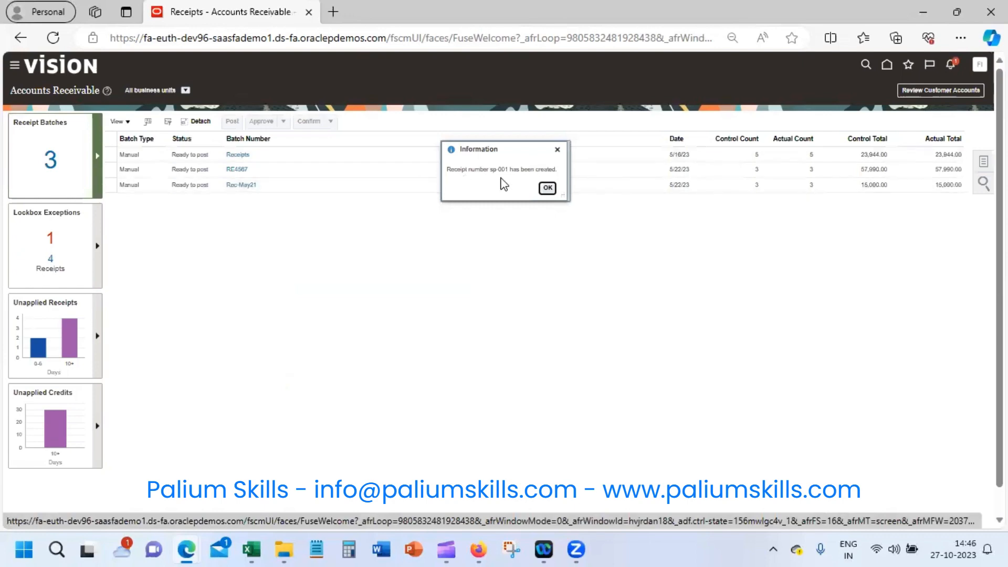
click(547, 187)
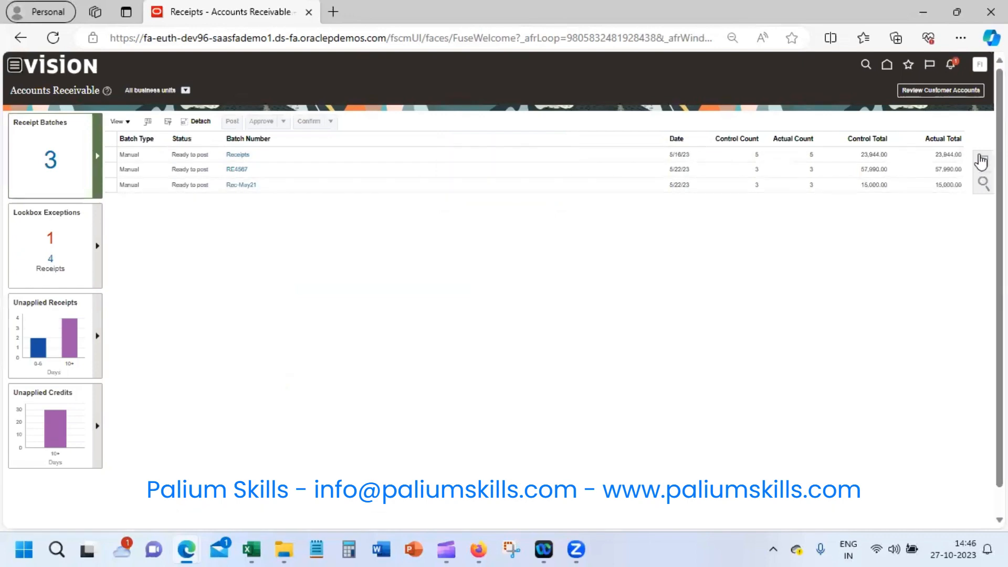
- Search Manage Receipts for receipt numbers starting with "sp" and open receipt sp-001 to review its accounted and unidentified amounts
click(984, 162)
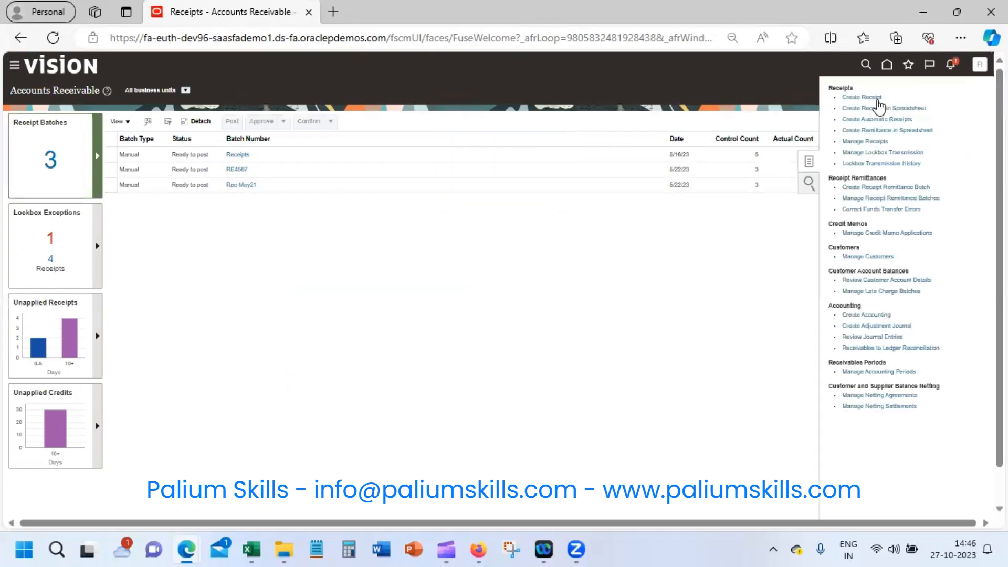
click(872, 139)
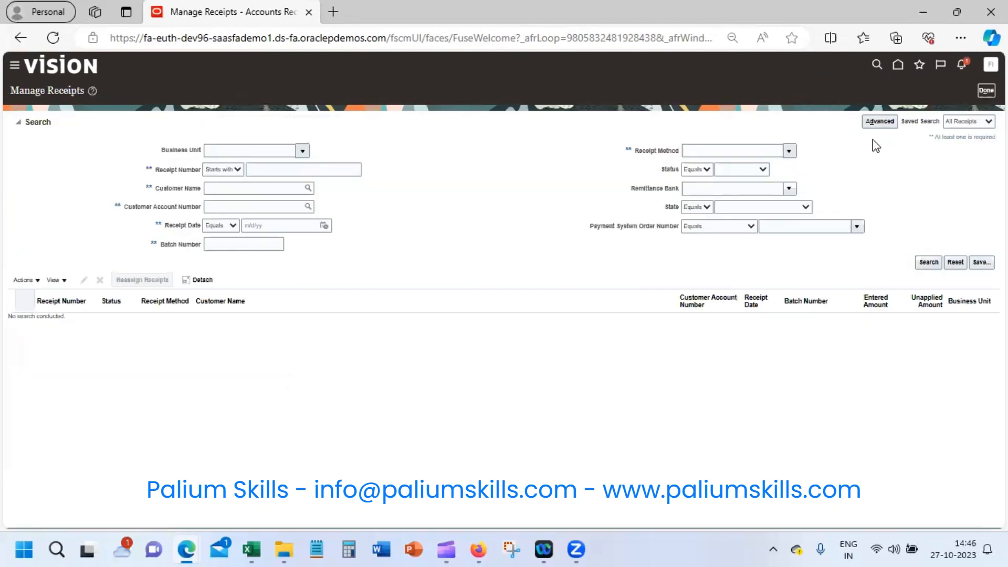
click(303, 171)
text(sp)
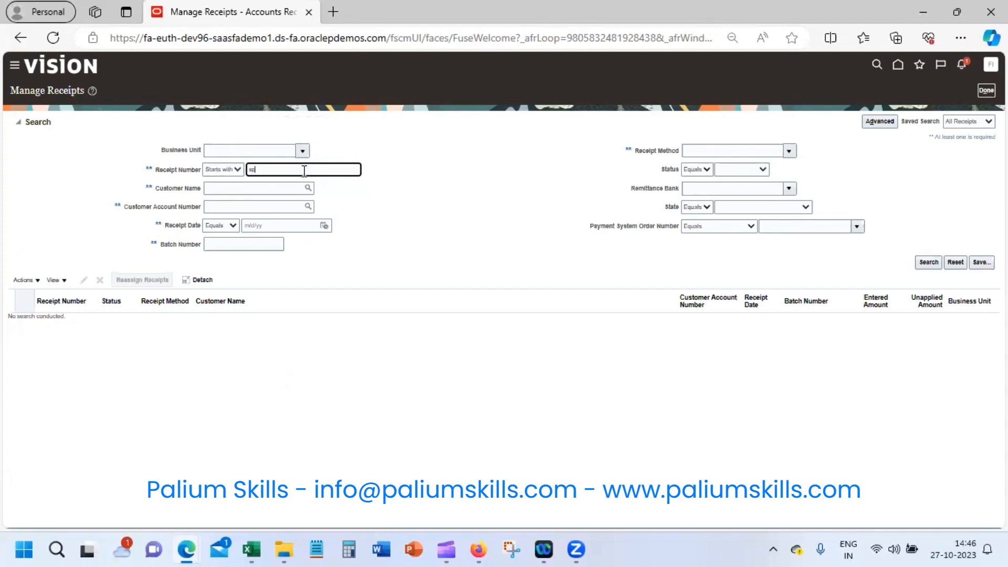
key(Return)
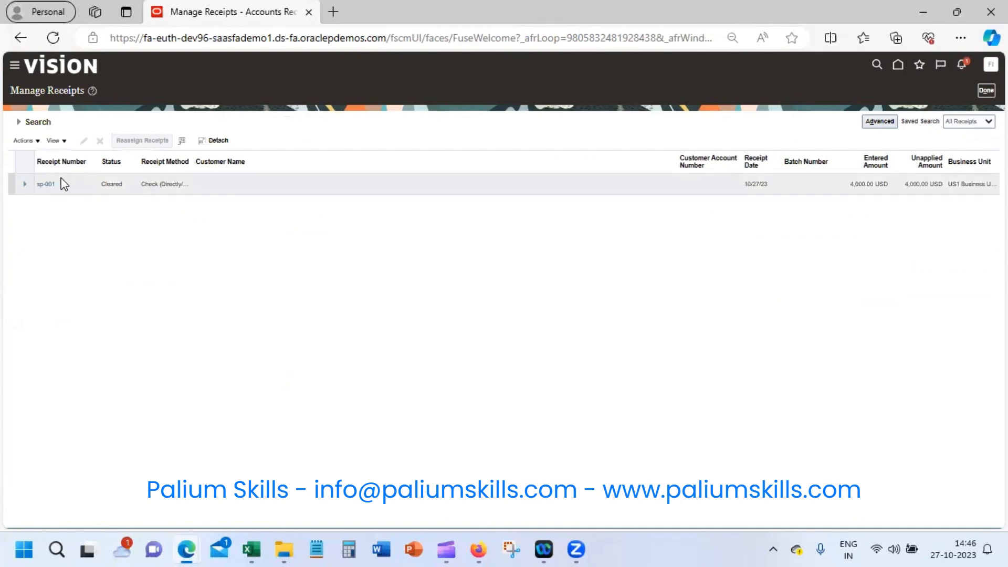
click(45, 185)
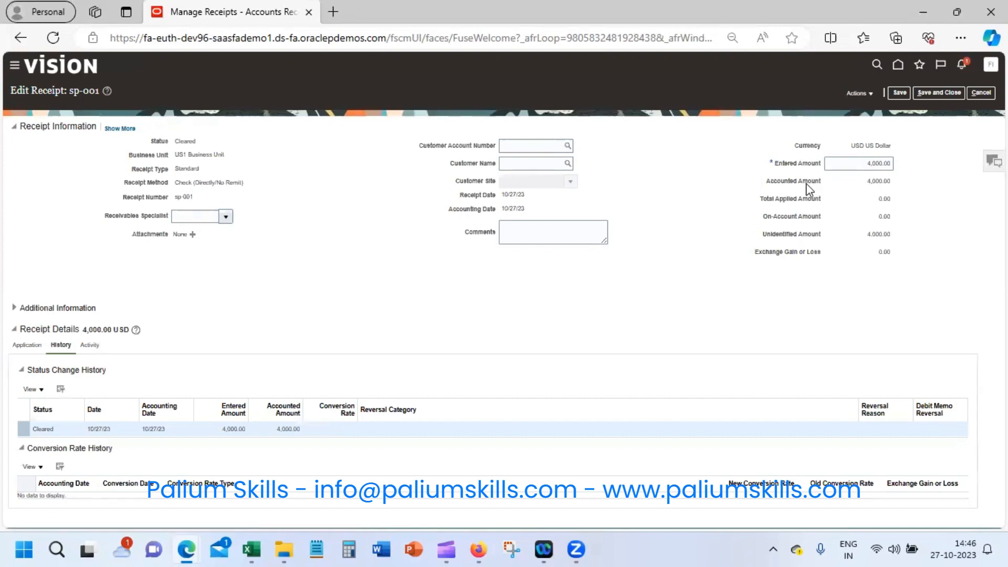
double_click(879, 180)
click(794, 235)
triple_click(796, 237)
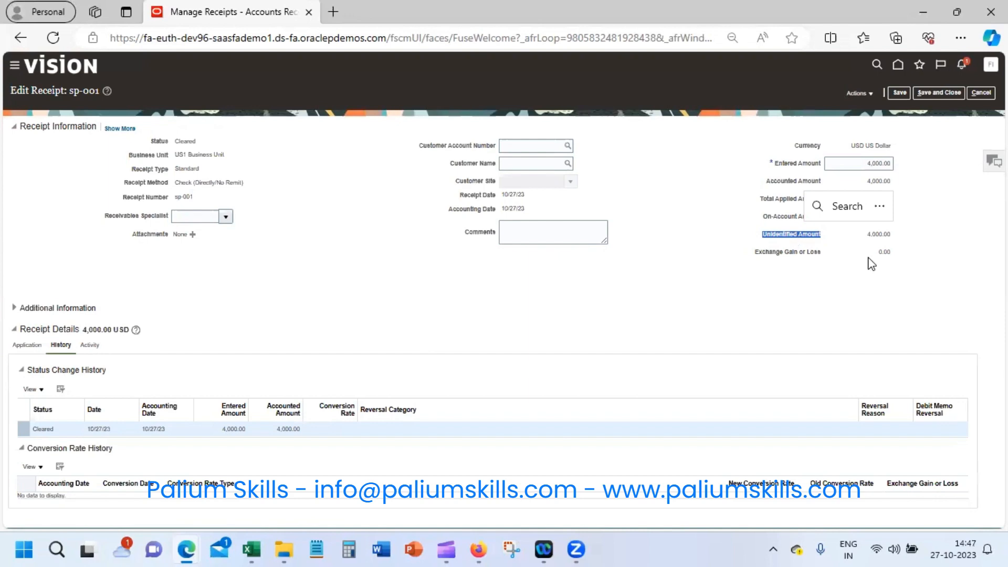
double_click(875, 235)
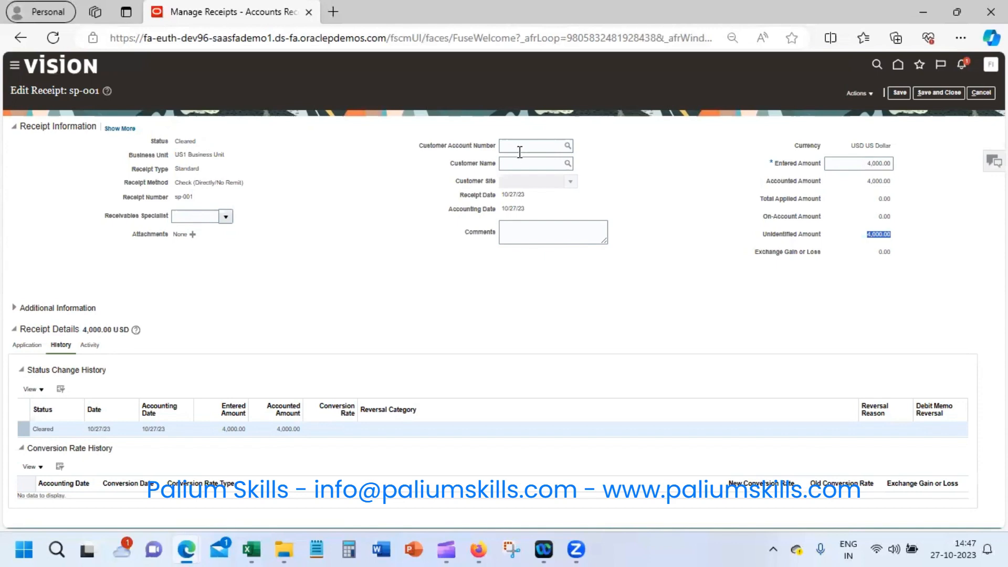
click(531, 165)
text(s)
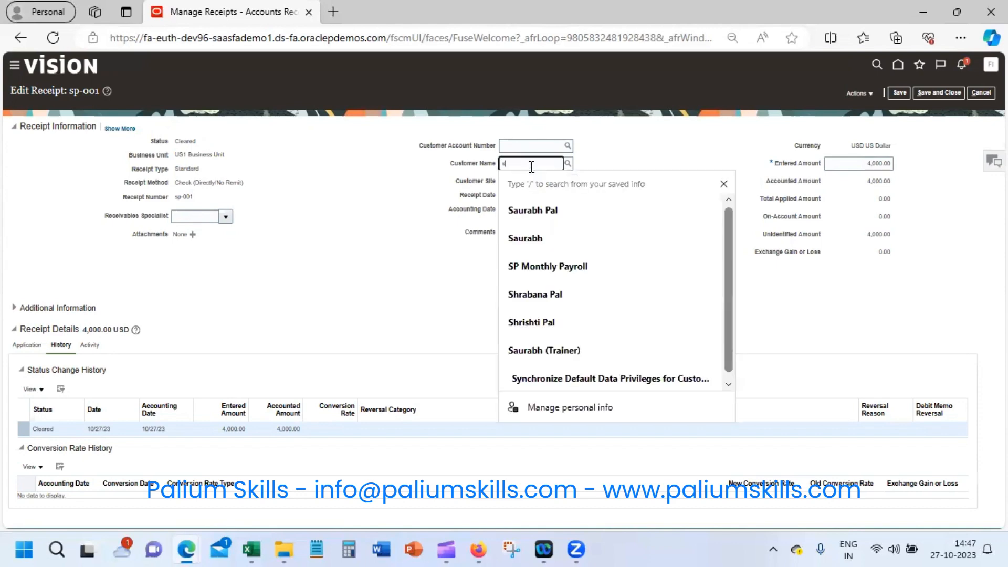
text(p-001)
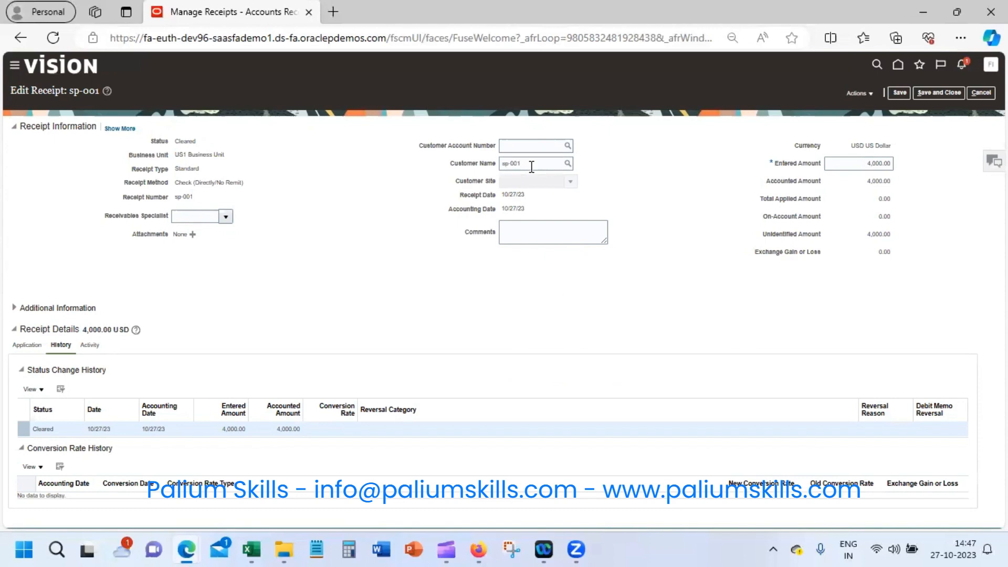
key(Tab)
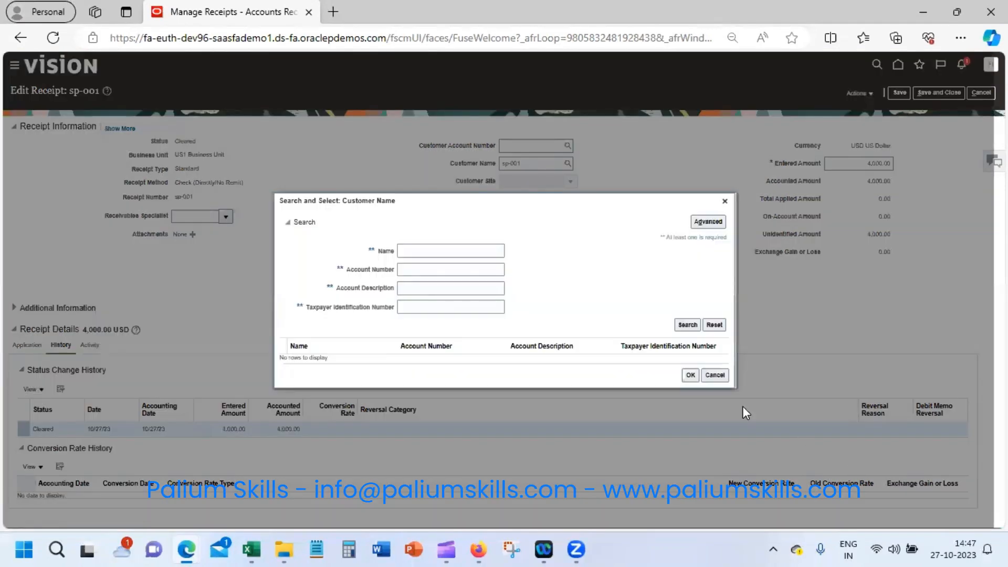
click(708, 376)
- Assign SP Customer as the receipt's customer and check the unapplied amount
drag(538, 162, 496, 157)
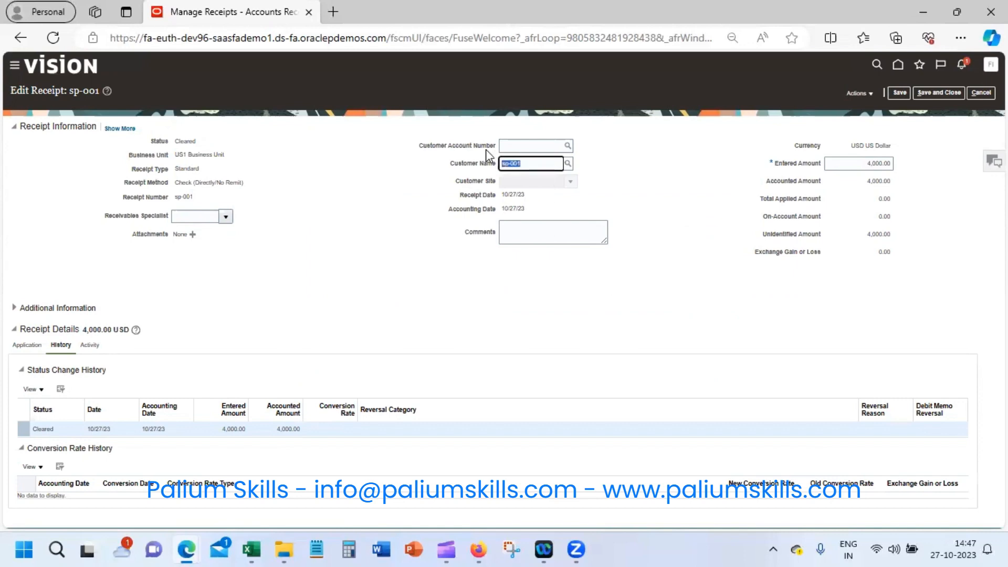
text(sp)
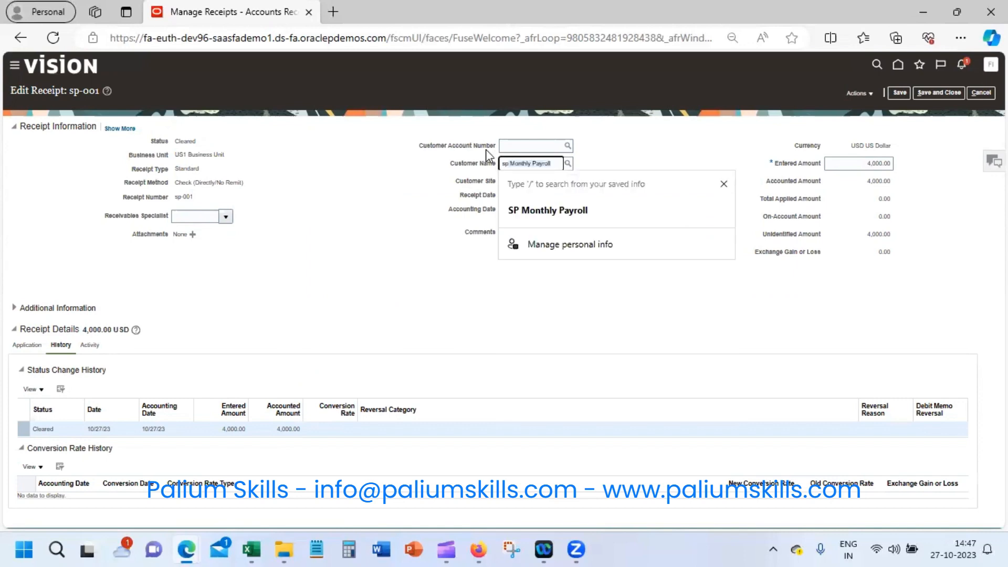
text( c)
key(Tab)
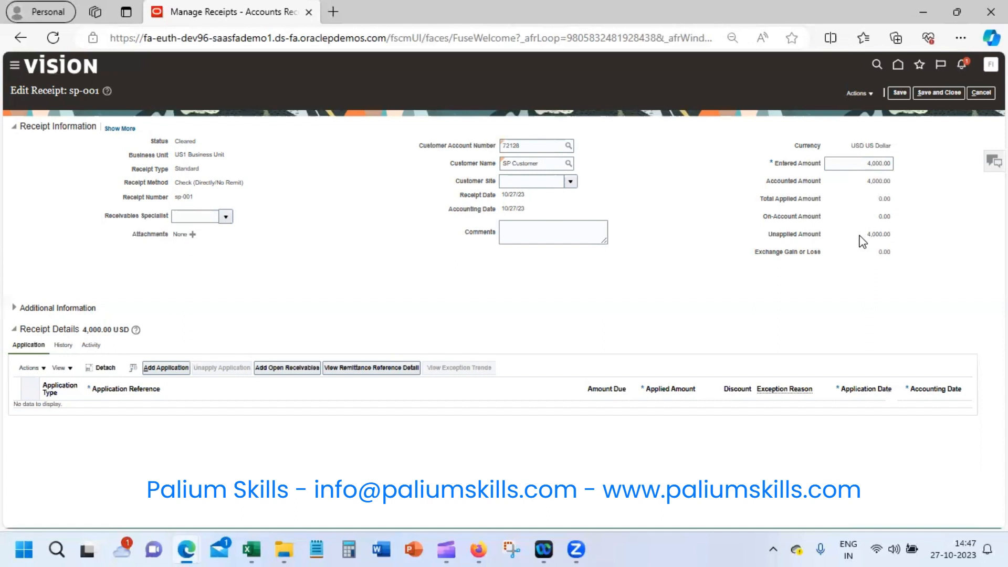
drag(869, 234, 890, 241)
click(330, 257)
- Add an application line to the receipt, search for transaction numbers starting with 707, and select transaction 70765 as its reference
click(180, 369)
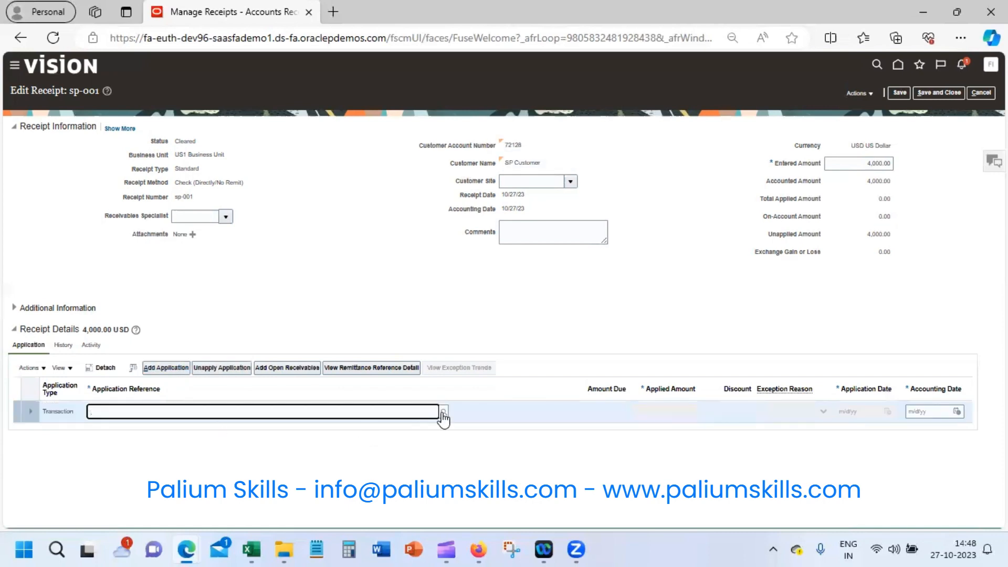
click(443, 413)
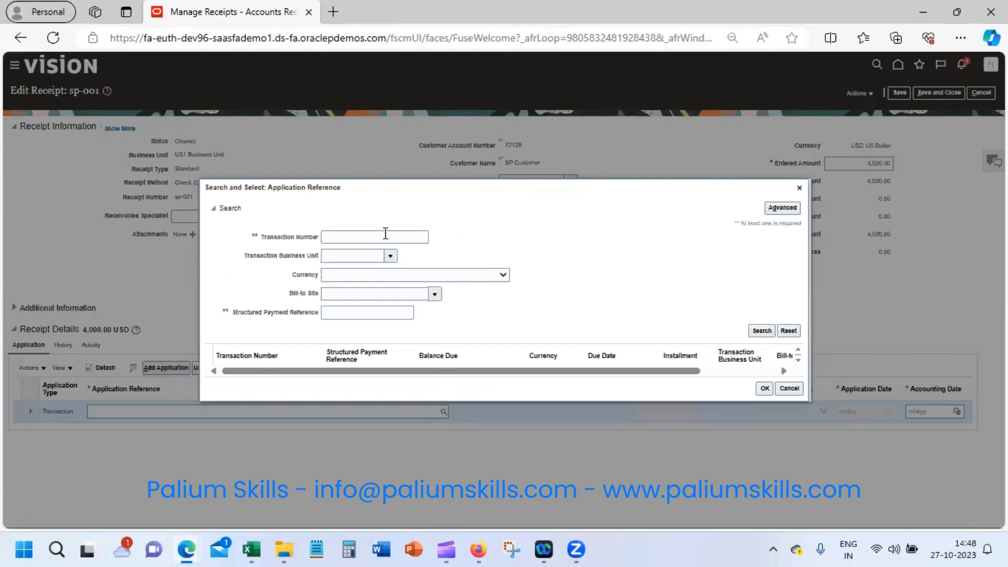
click(385, 235)
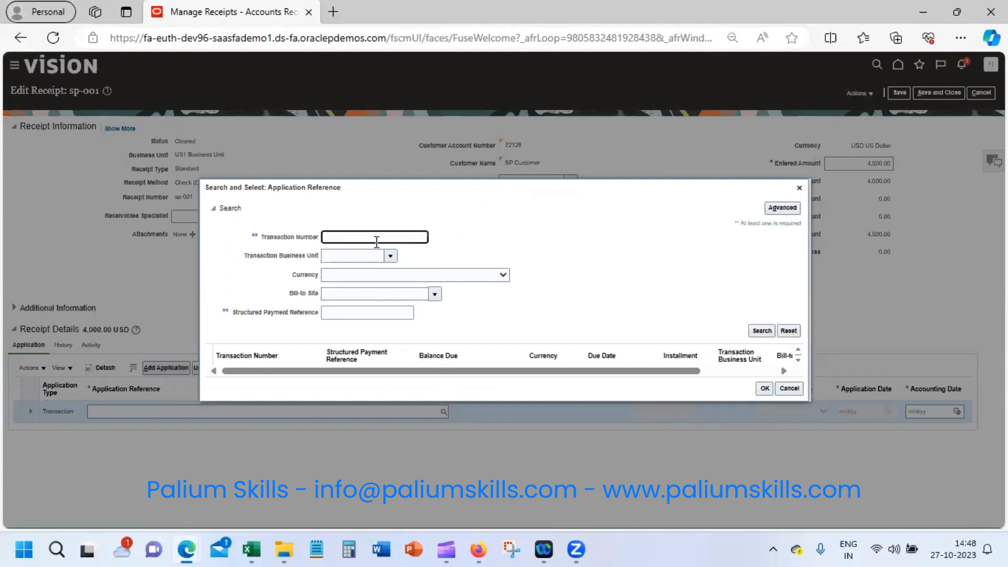
text(707)
click(757, 332)
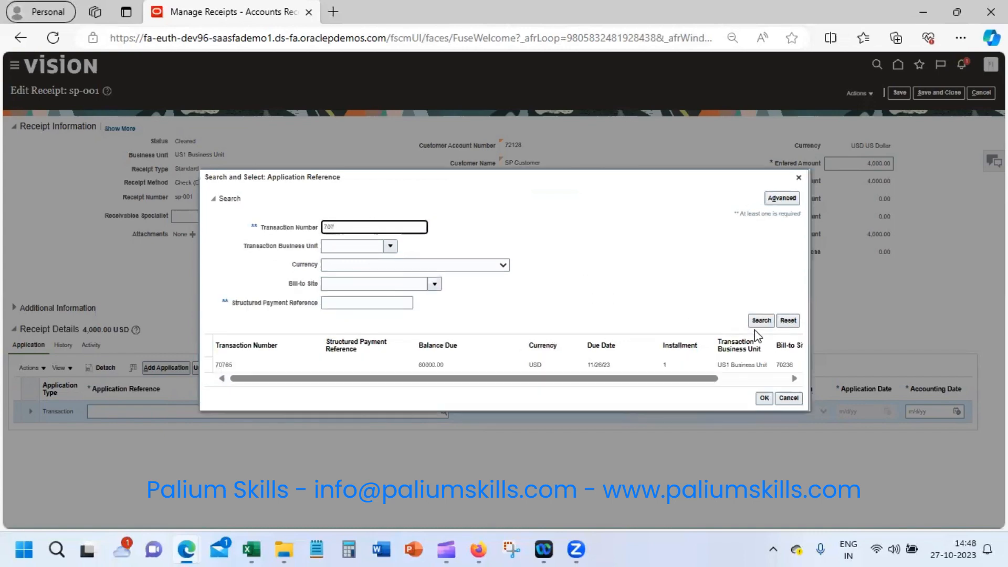
drag(487, 379, 609, 389)
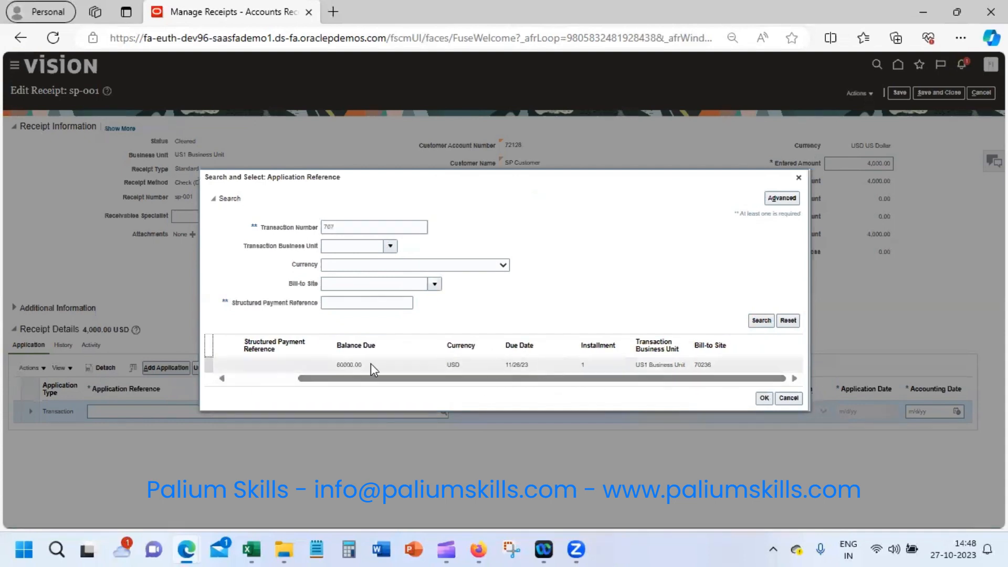
click(356, 364)
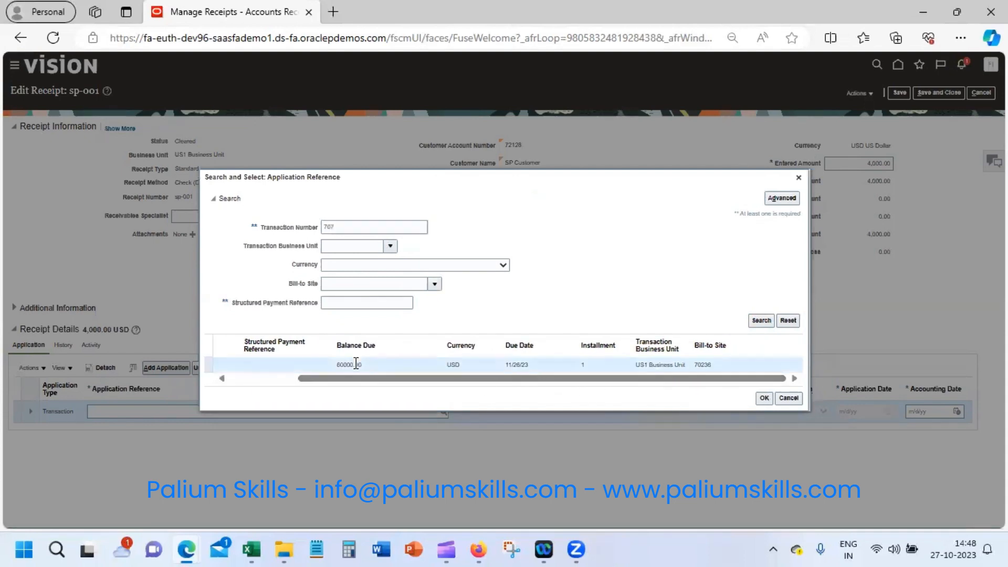
click(763, 399)
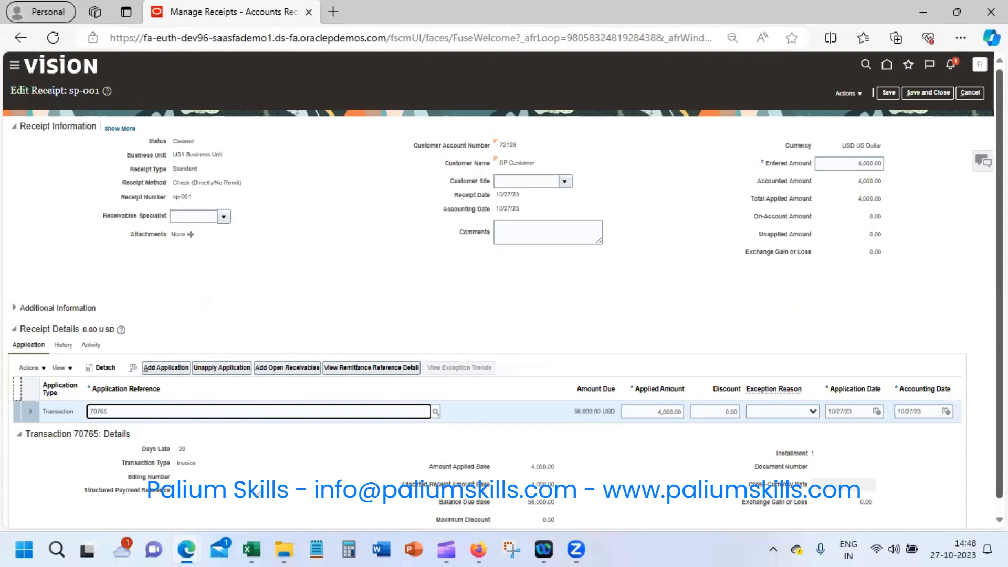
- Set the applied amount for transaction 70765 to 2,000
scroll(498, 290, down, 1)
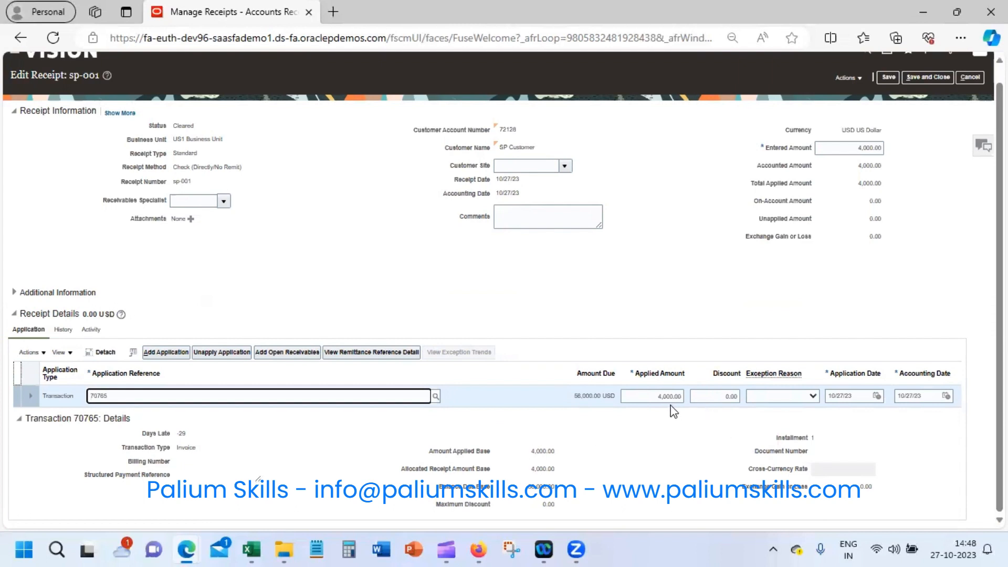
click(654, 399)
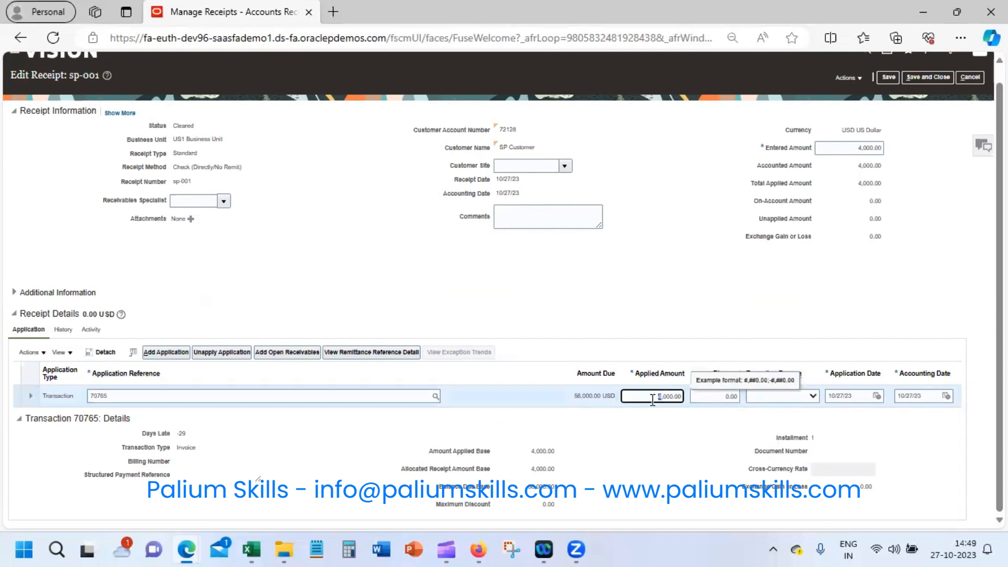
text(2)
key(Tab)
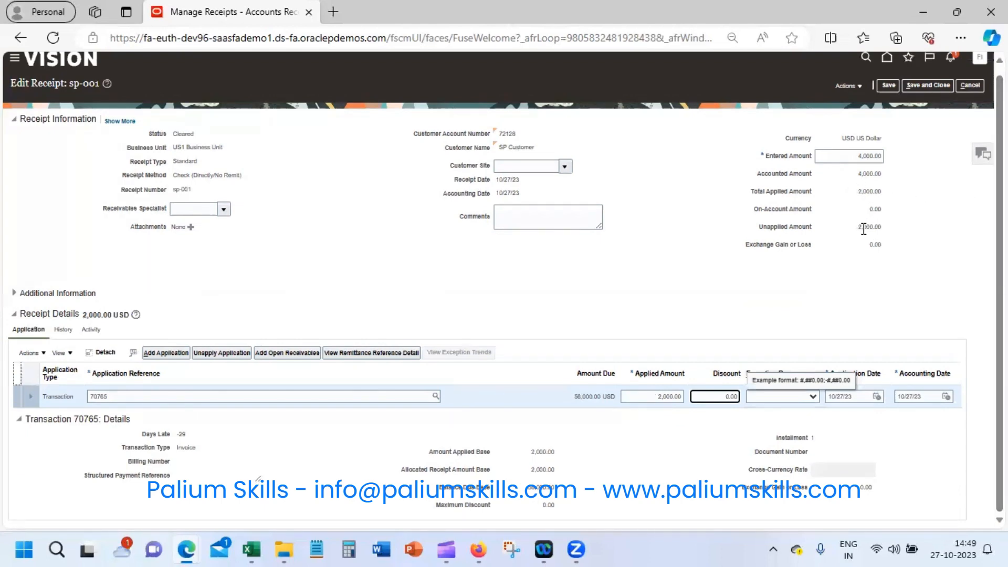
- Examine the receipt's unapplied, total applied and on-account amounts
drag(857, 231, 887, 233)
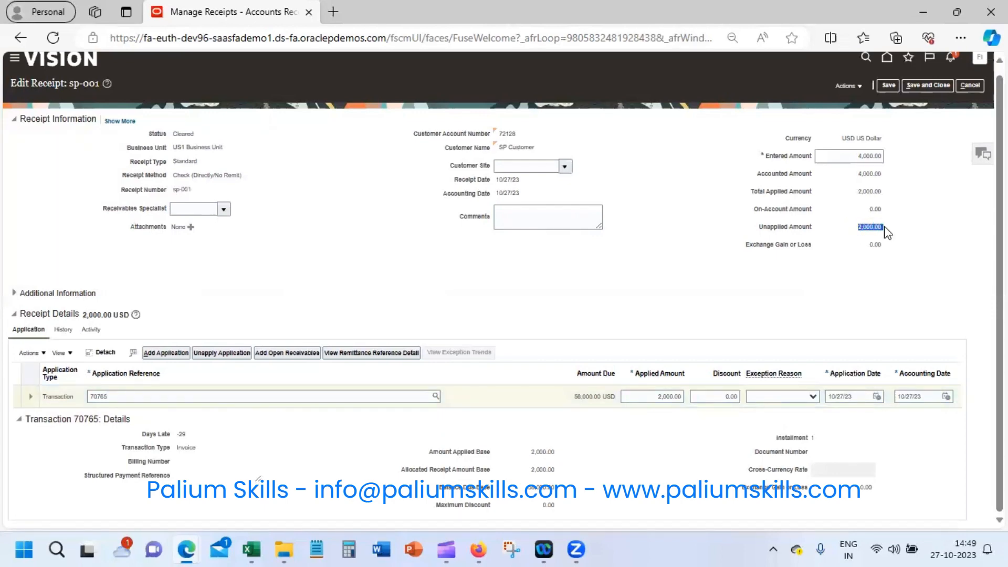
click(864, 192)
drag(880, 191, 880, 202)
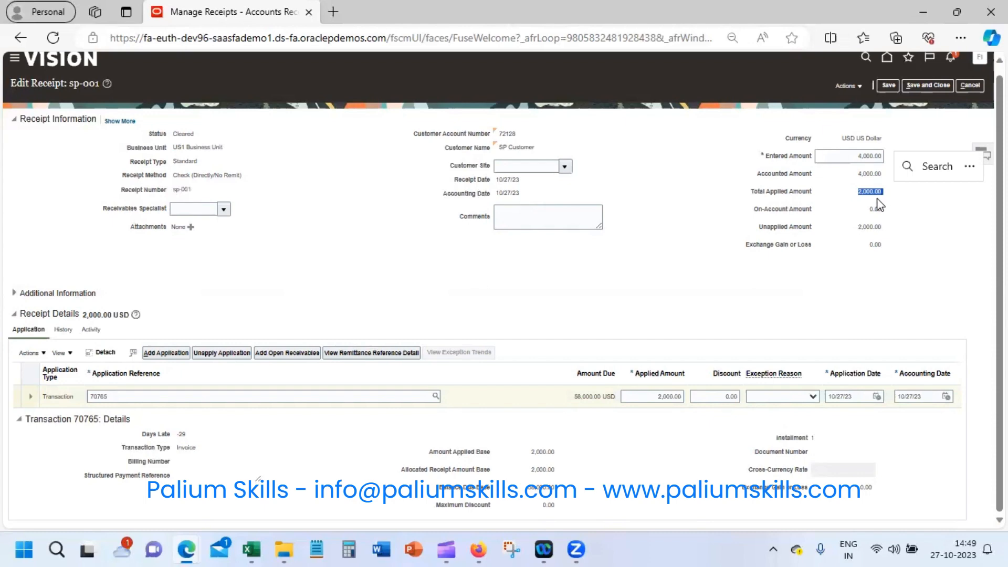
double_click(874, 190)
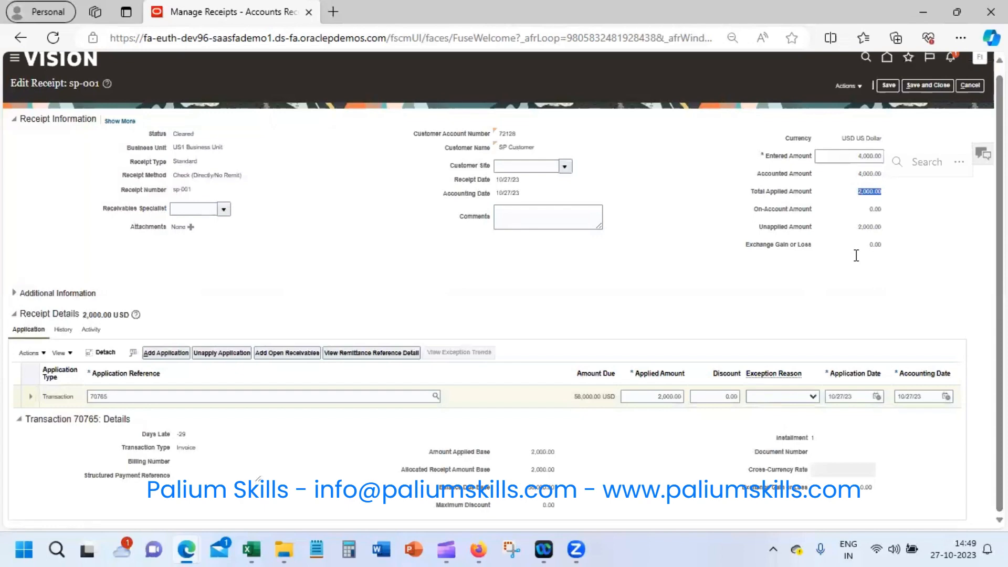
double_click(785, 208)
drag(785, 210, 804, 231)
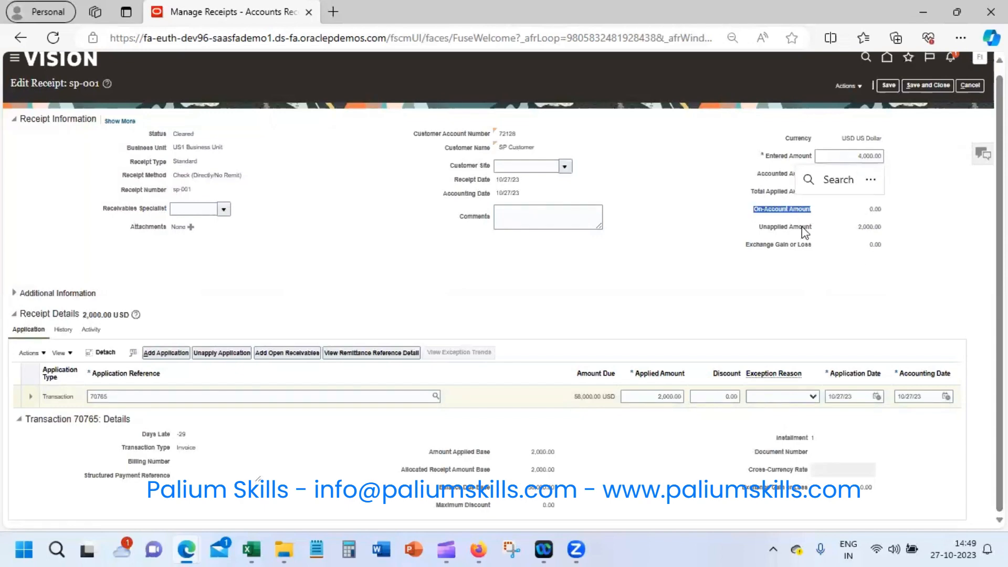
click(801, 228)
triple_click(801, 228)
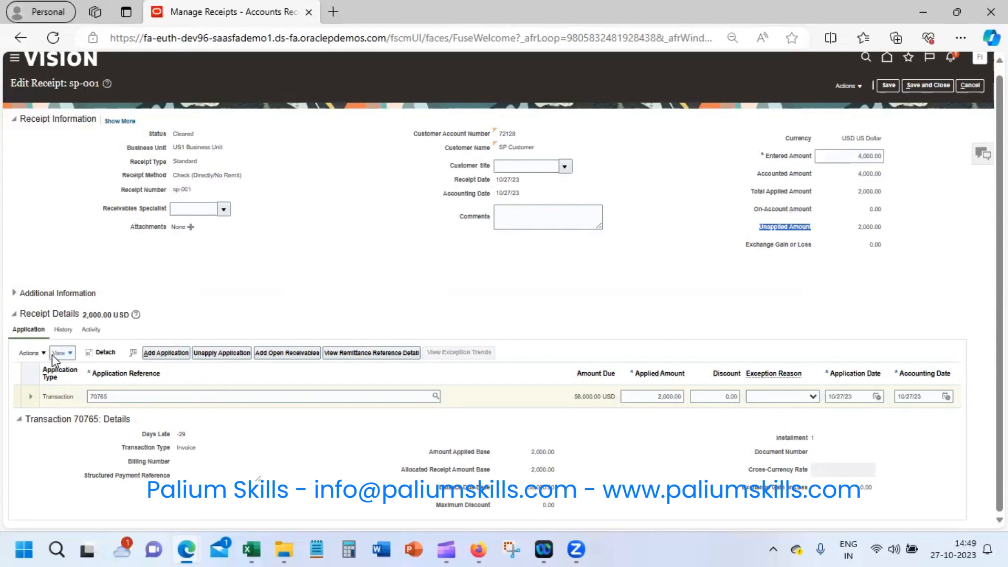
- Try to add a second application by searching transaction numbers for "On", and remove the blank application line
click(31, 353)
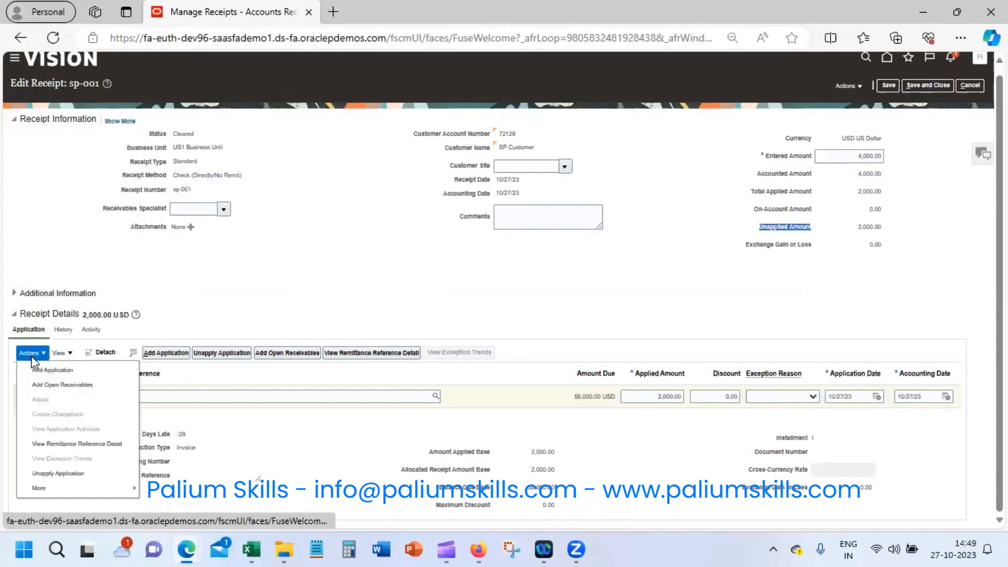
click(43, 367)
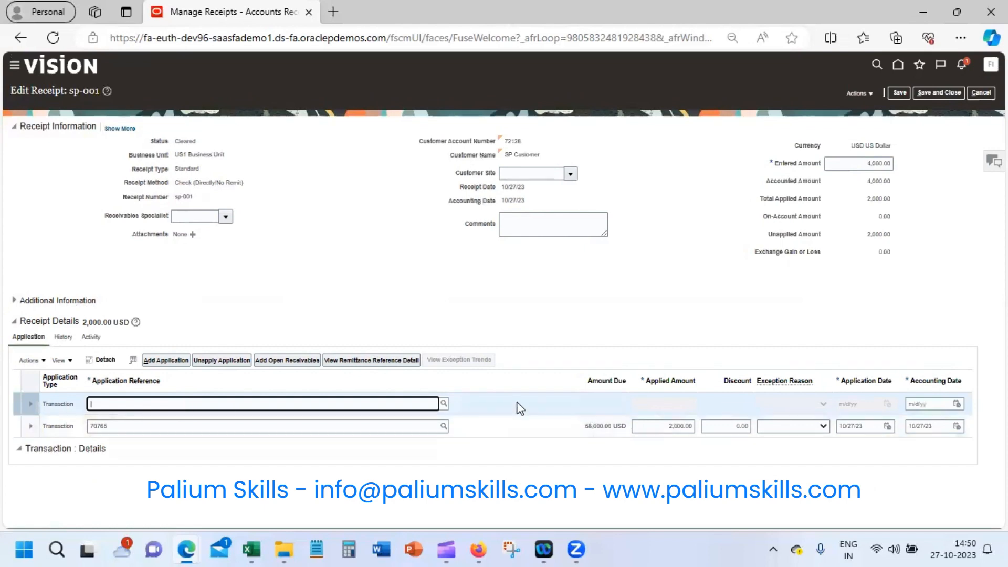
click(444, 405)
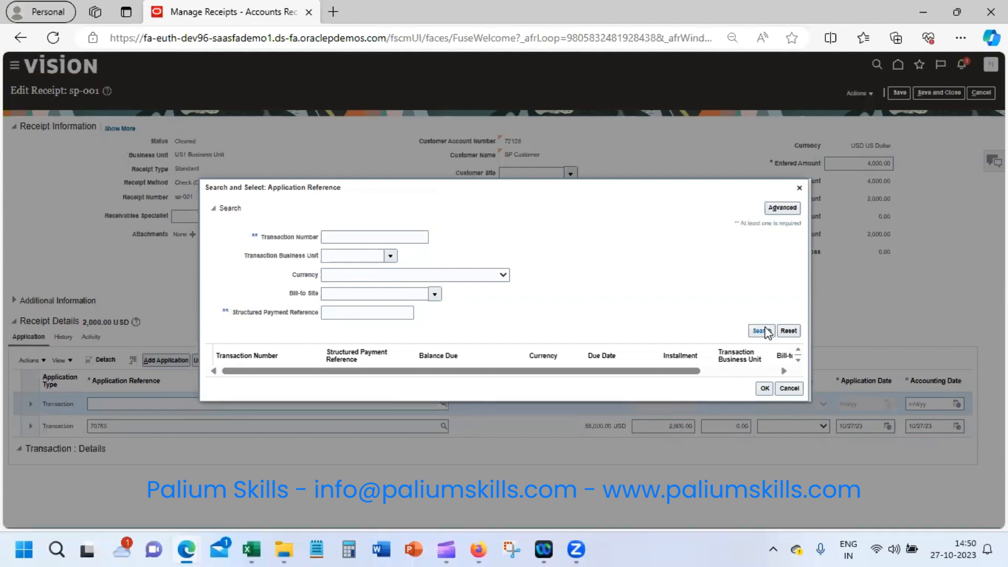
click(761, 332)
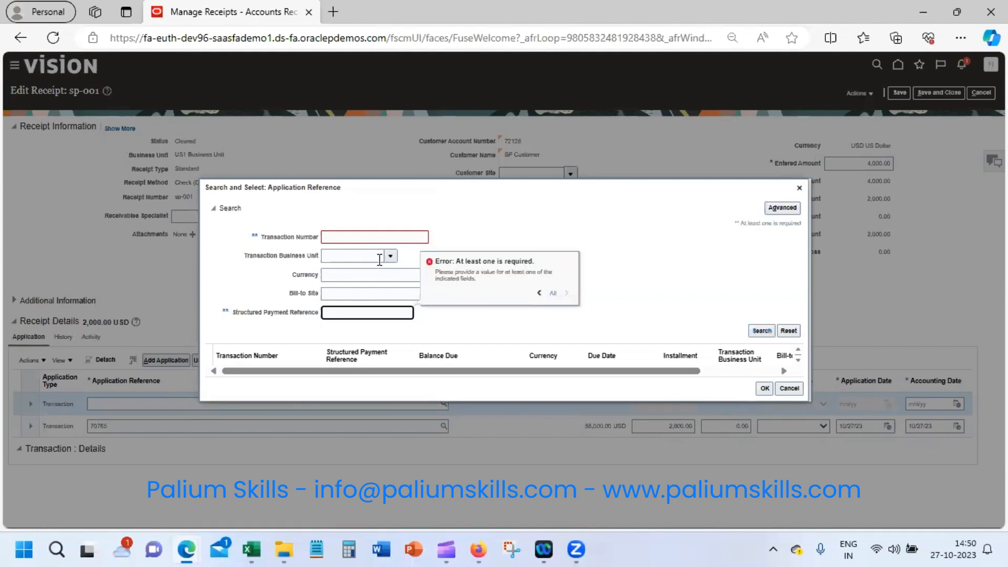
click(381, 238)
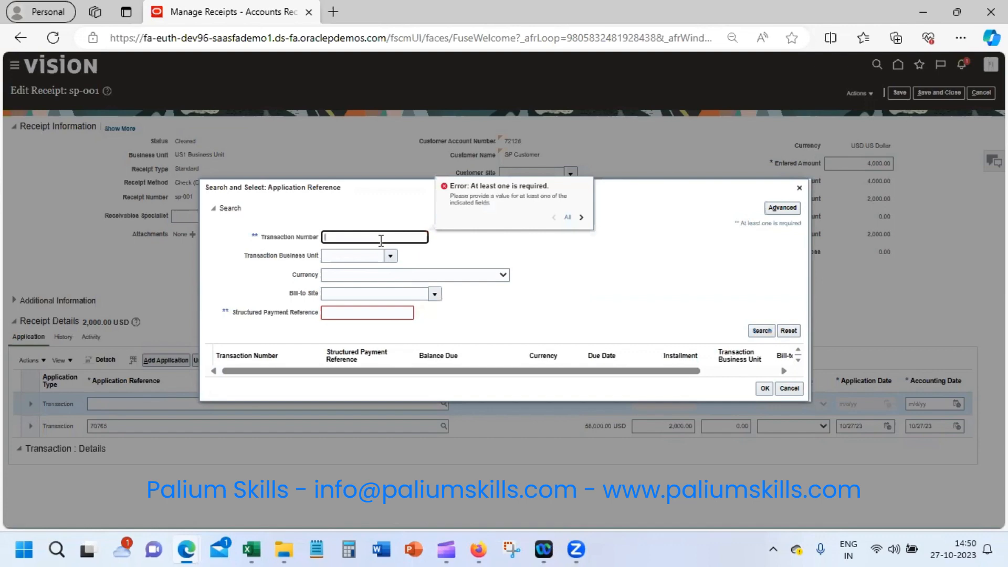
text(On)
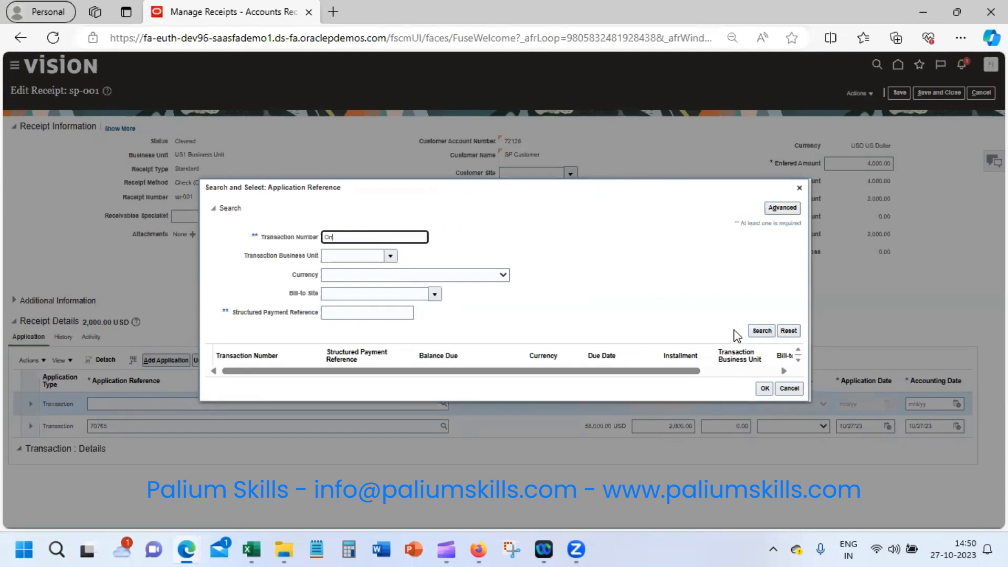
click(763, 332)
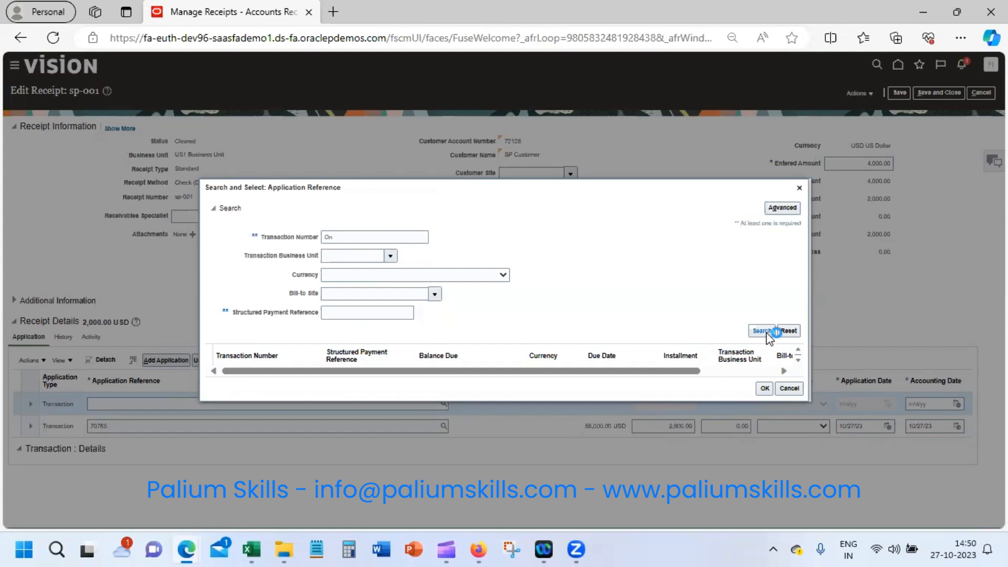
drag(355, 236, 291, 241)
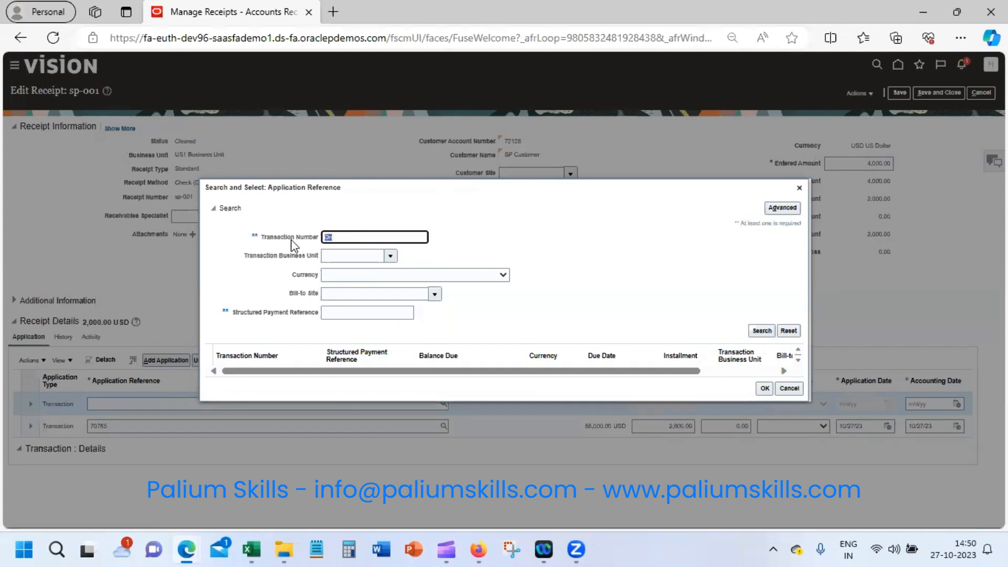
key(BackSpace)
click(788, 389)
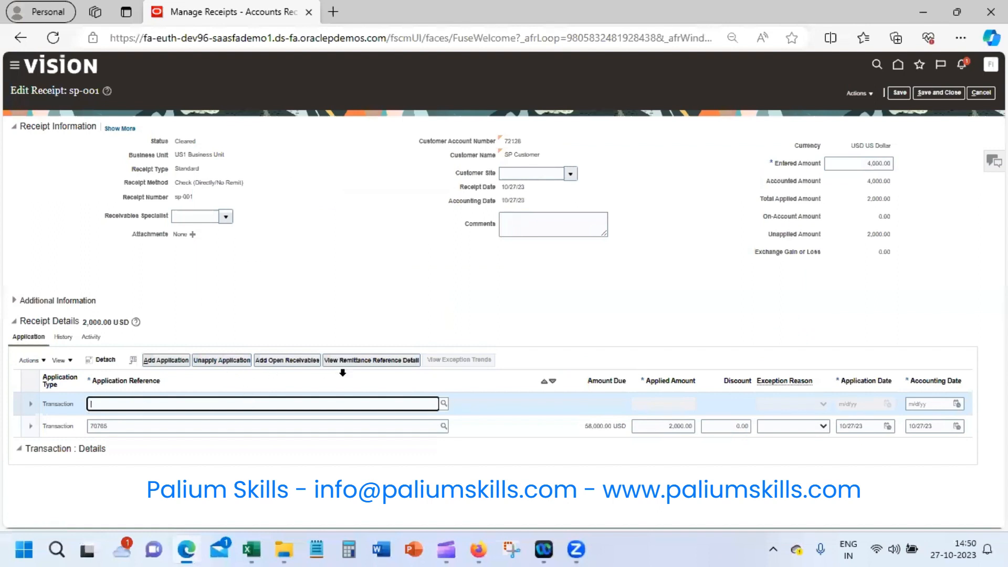
click(19, 361)
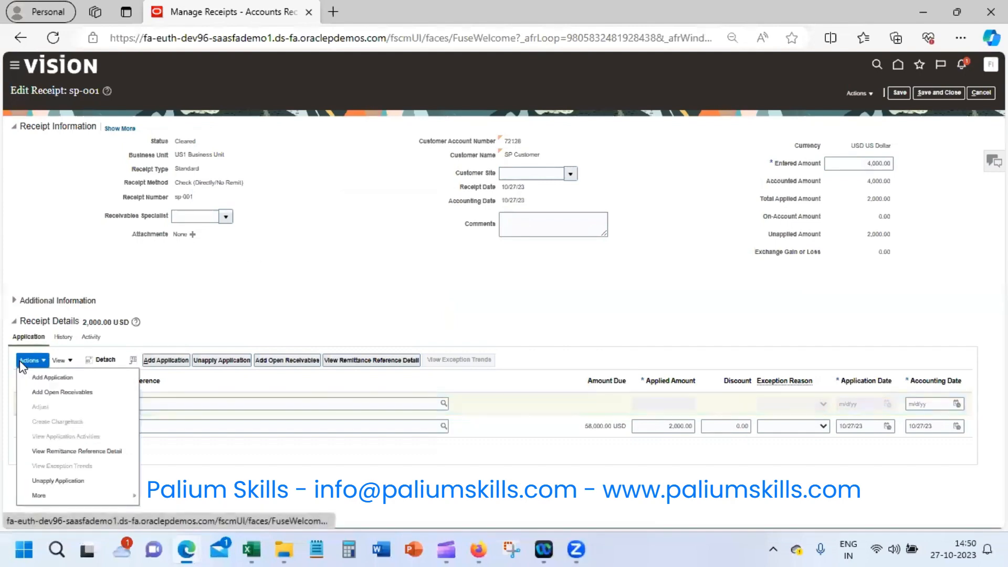
click(43, 484)
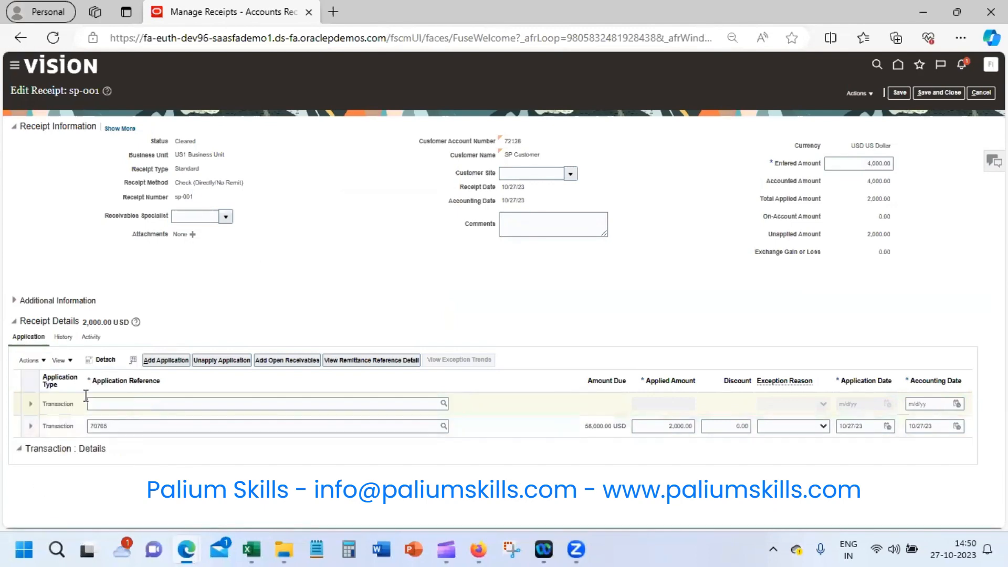
click(166, 362)
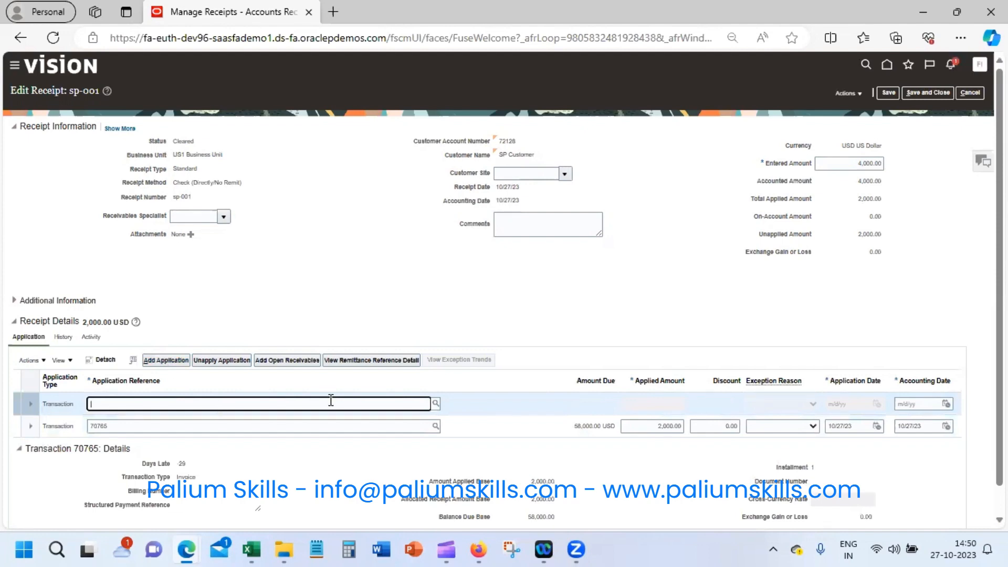
click(437, 407)
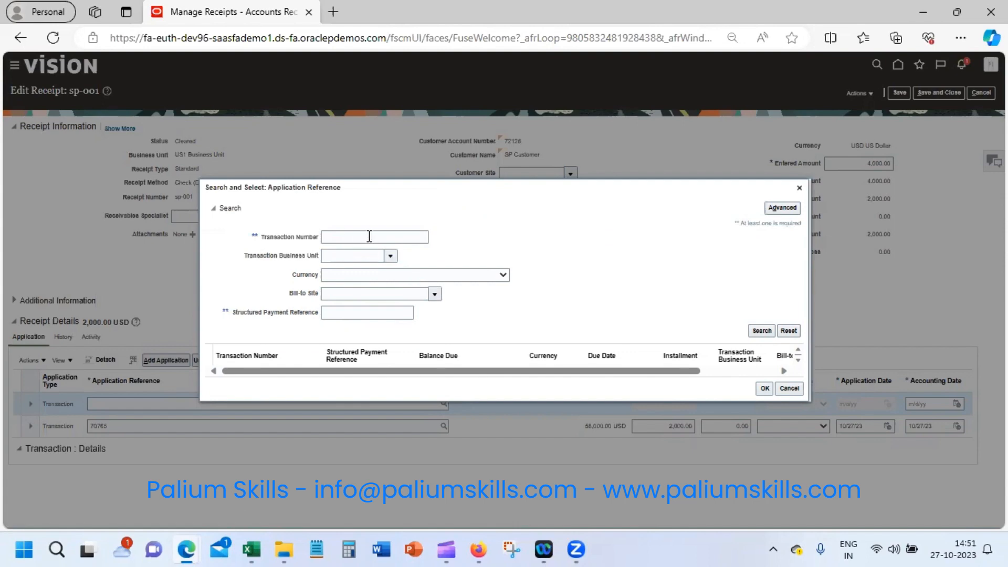
click(792, 388)
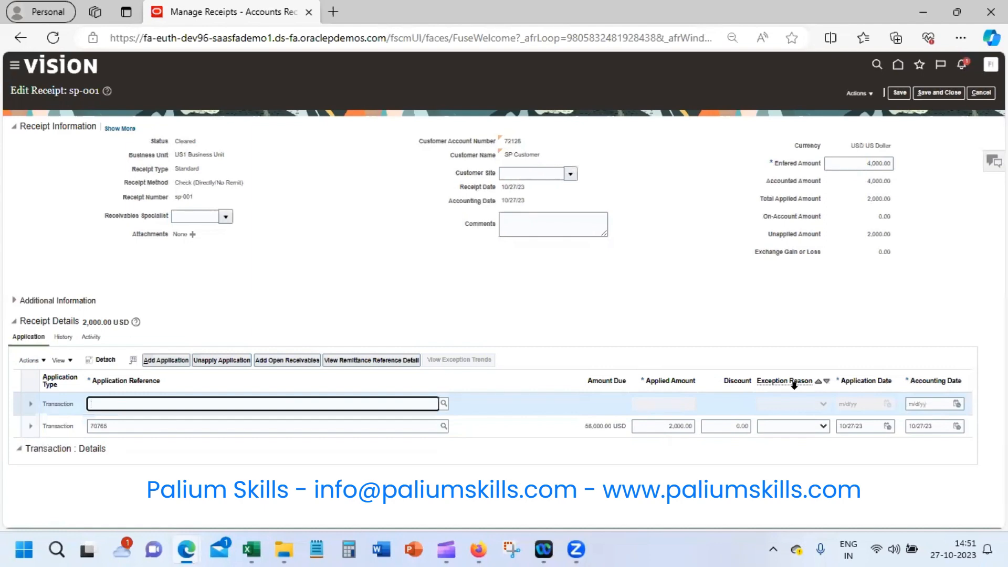
click(219, 361)
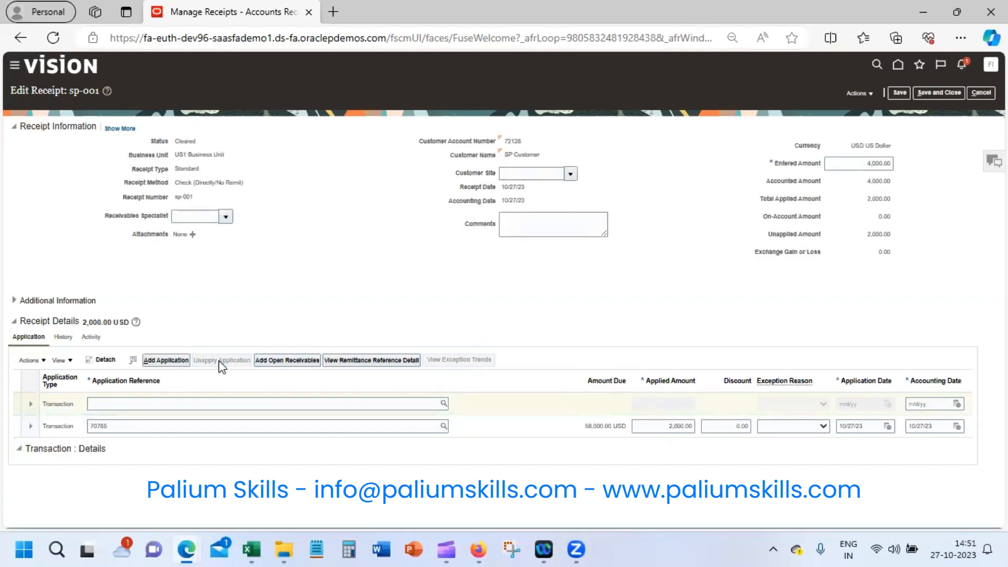
- Save and close the receipt with its application, and post it to the ledger
click(930, 93)
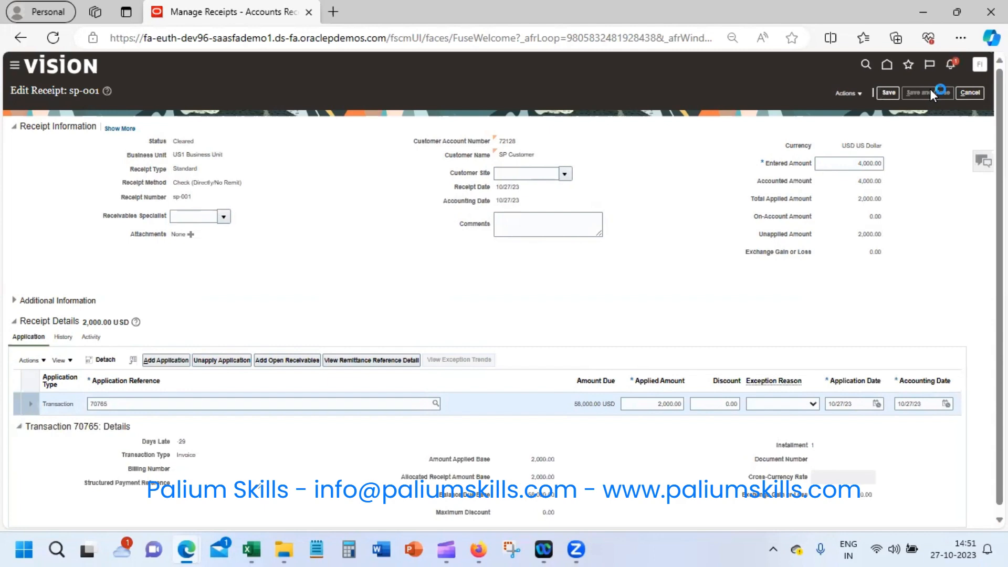
click(852, 93)
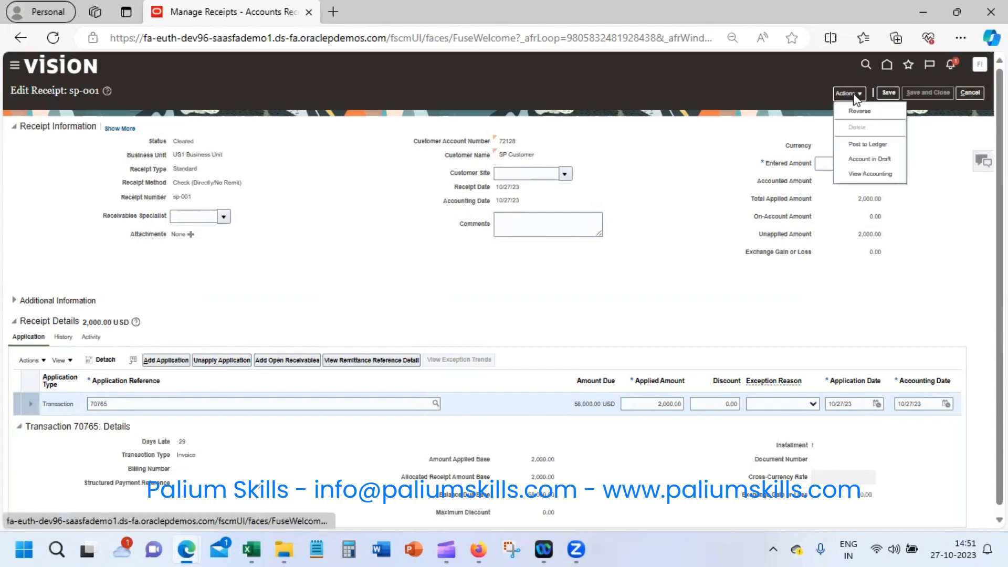
click(872, 144)
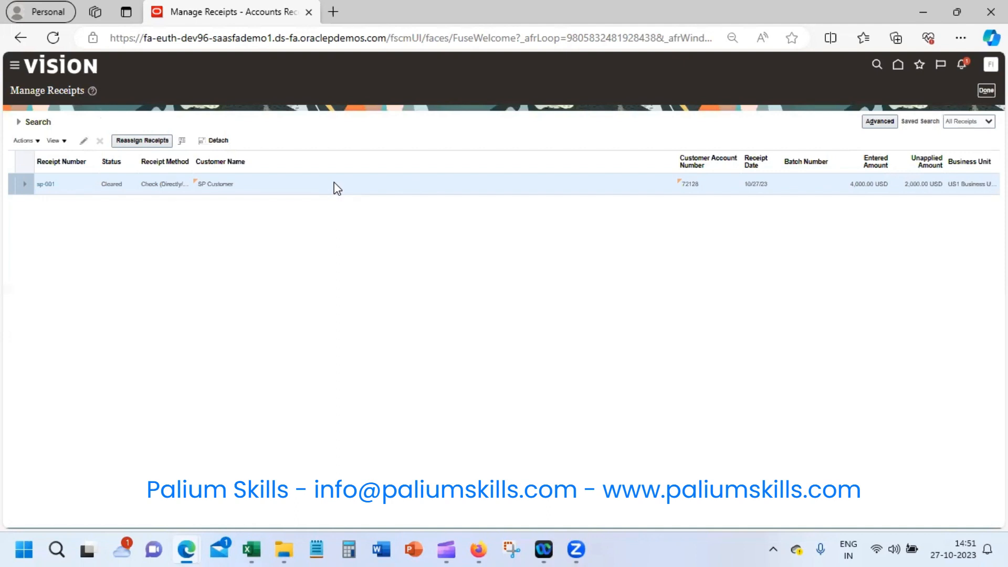
- Reopen receipt sp-001, try to view its accounting lines, and dismiss the result
click(49, 183)
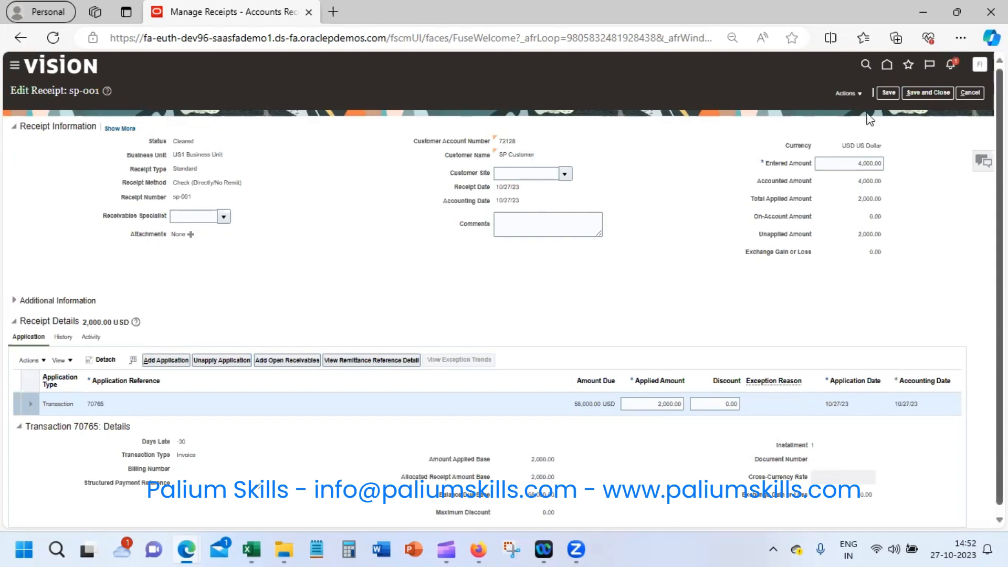
click(848, 93)
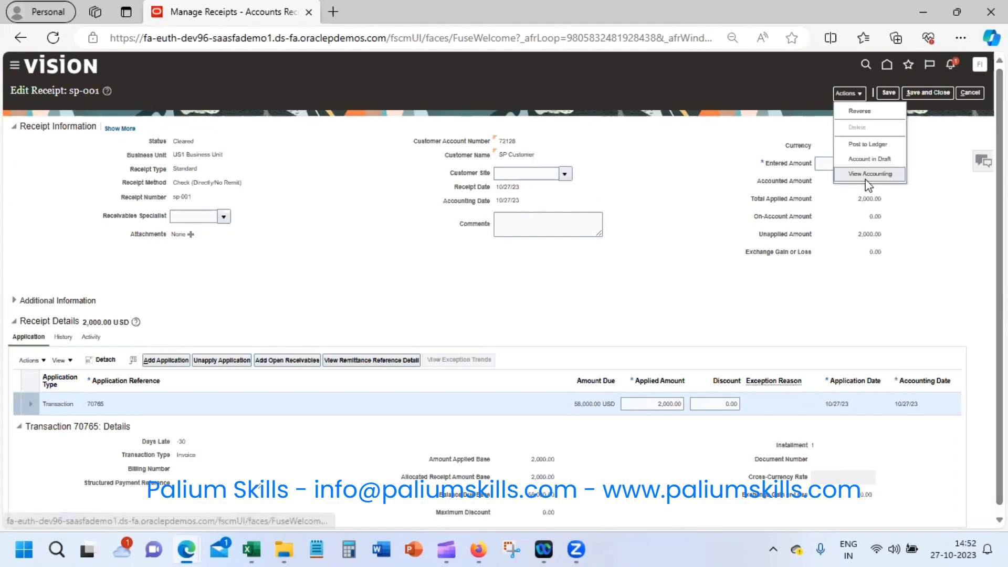
click(866, 176)
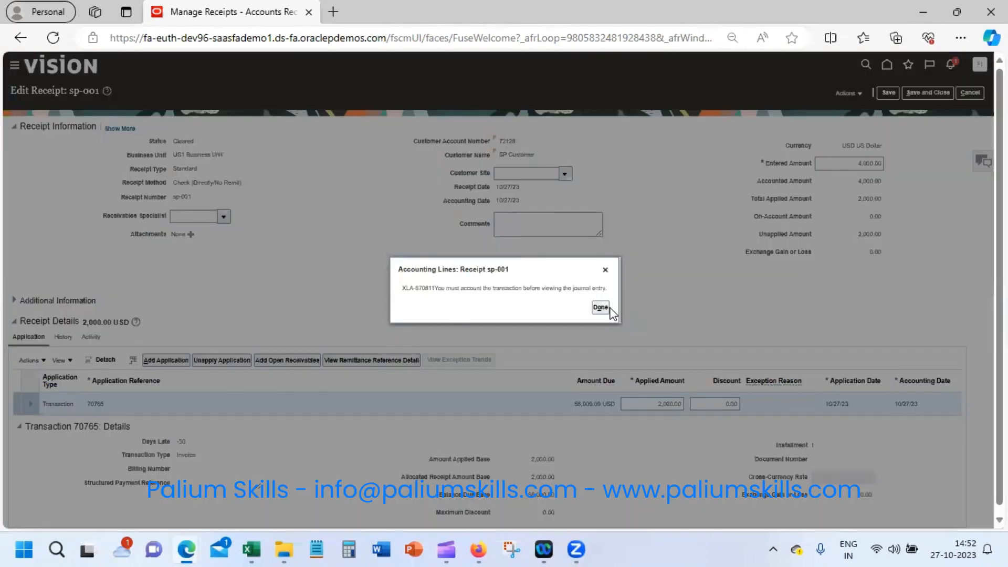
click(600, 307)
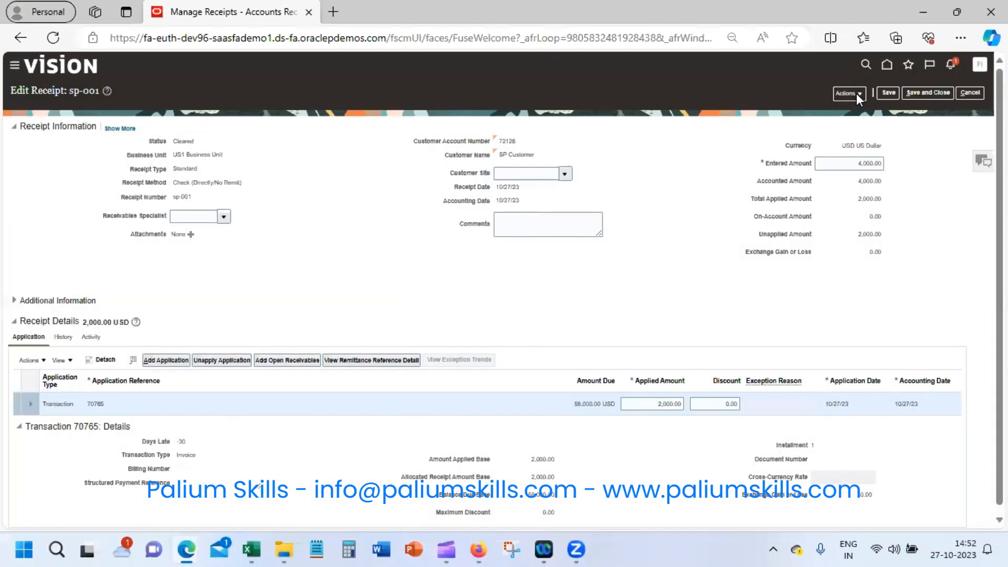
- Post receipt sp-001 to the ledger, review its accounting lines for the US Primary Ledger, and close them
click(855, 94)
click(864, 145)
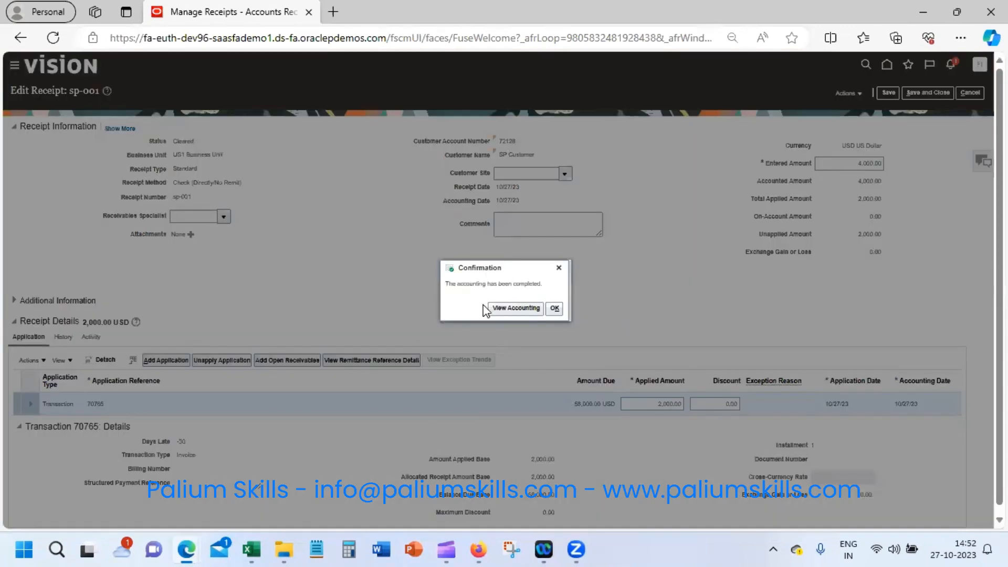
click(511, 312)
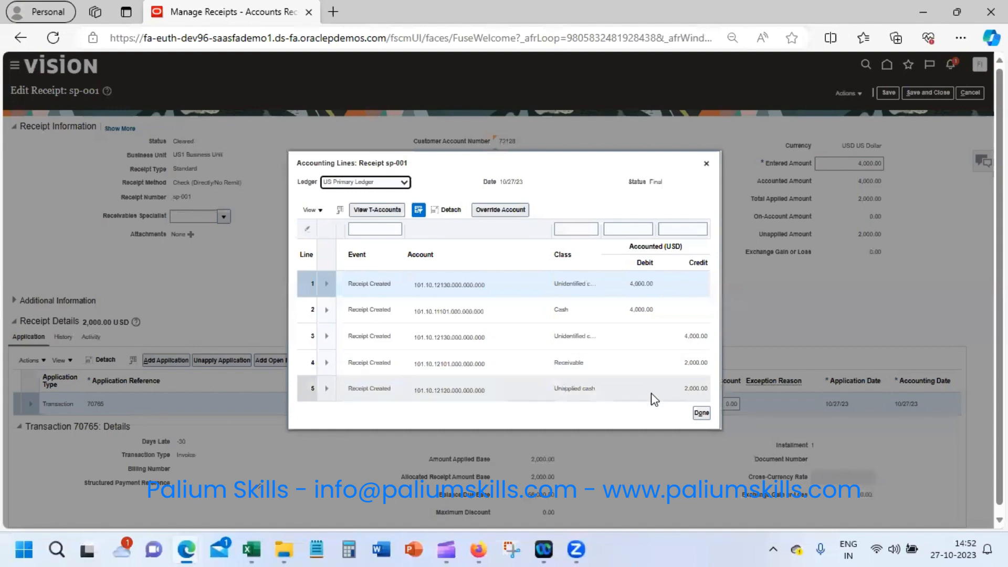
click(639, 331)
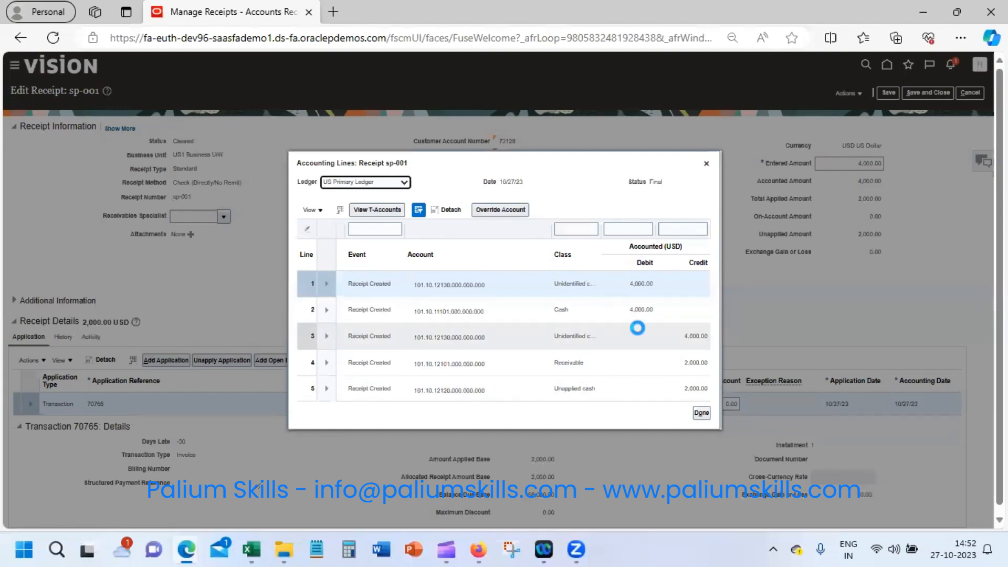
click(652, 386)
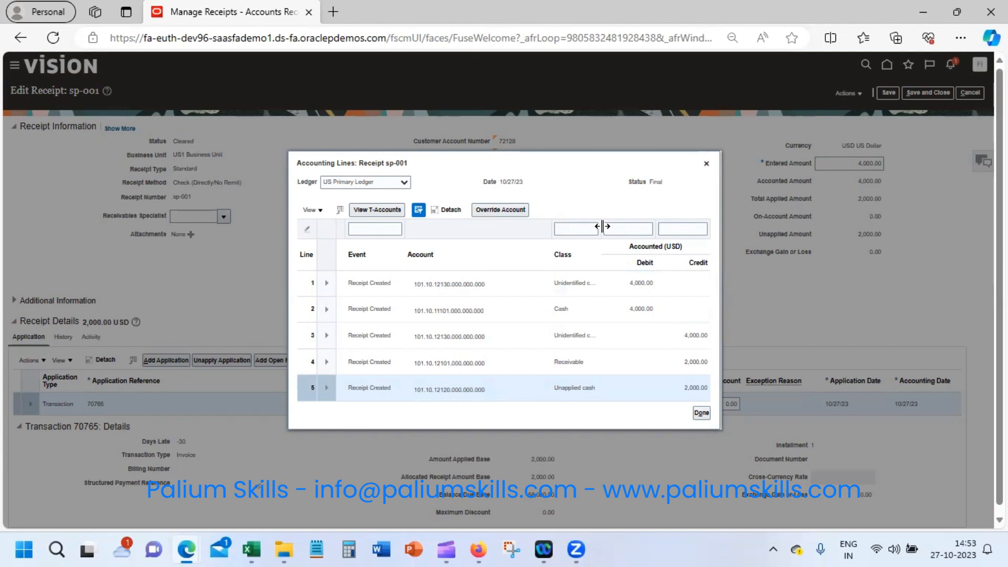
click(701, 414)
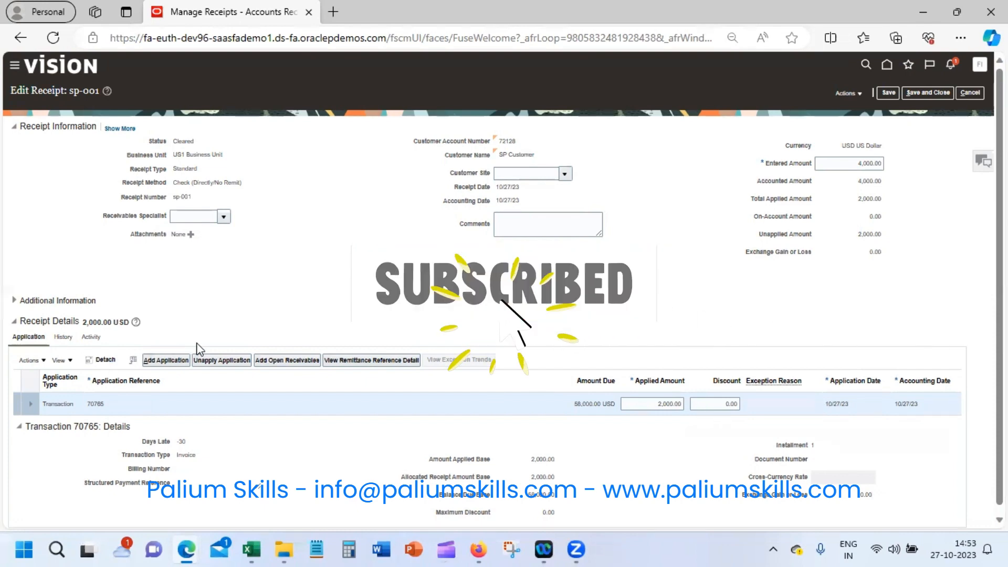
- Examine the open receivables that can be added to the receipt, and leave the list without adding any
click(293, 361)
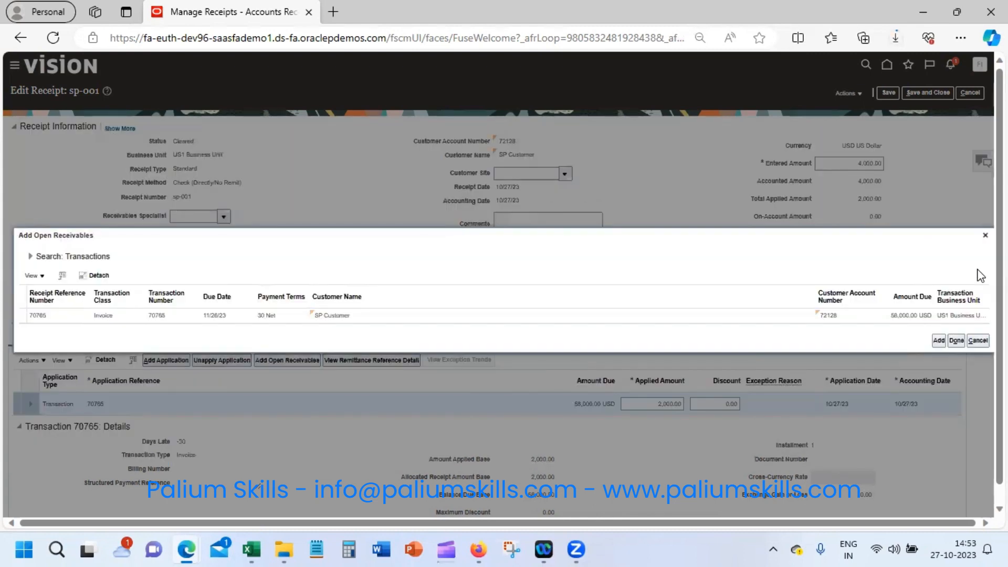
click(741, 321)
click(978, 340)
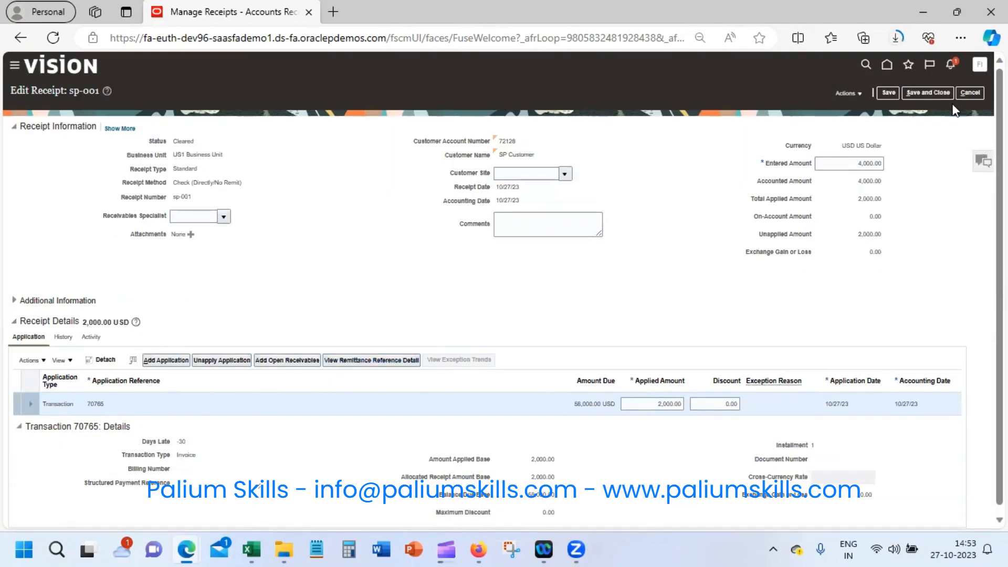
- Close the receipt and open Manage Journals in General Accounting
click(859, 94)
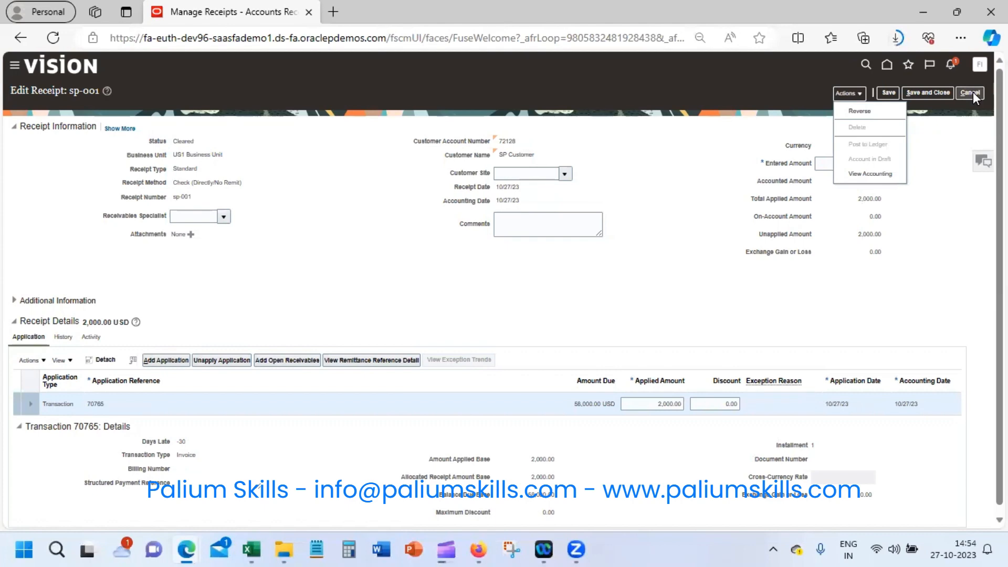
click(953, 122)
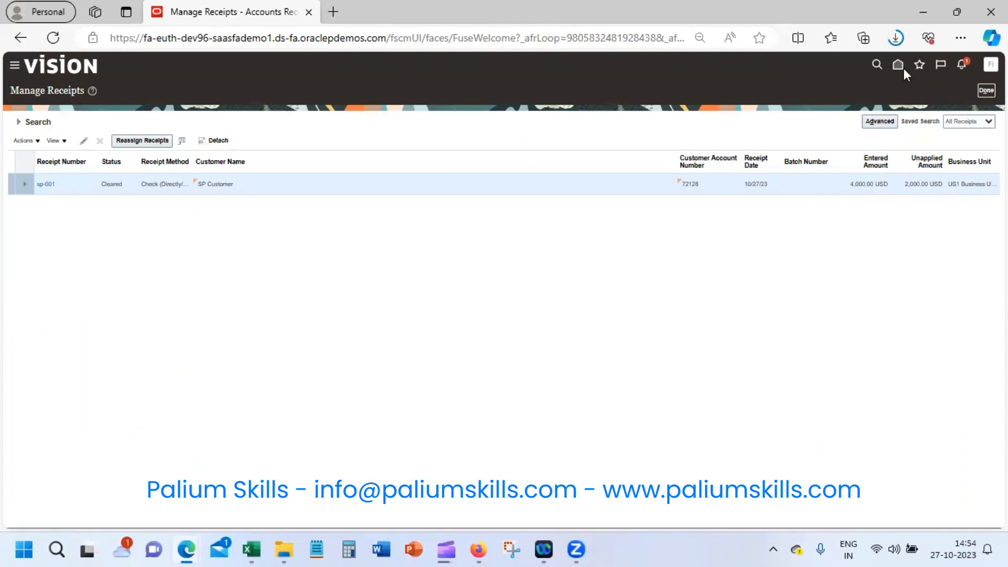
click(901, 67)
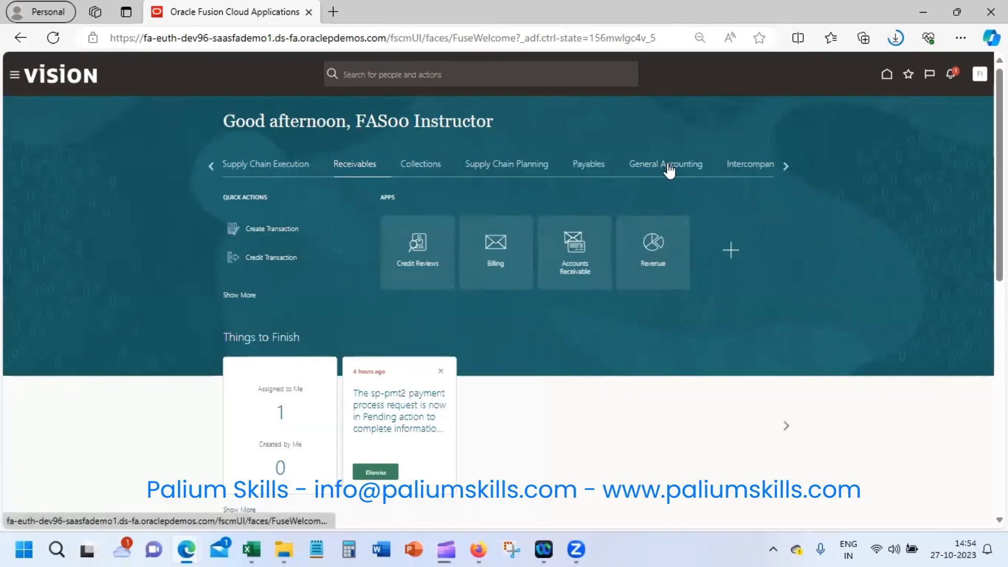
click(655, 173)
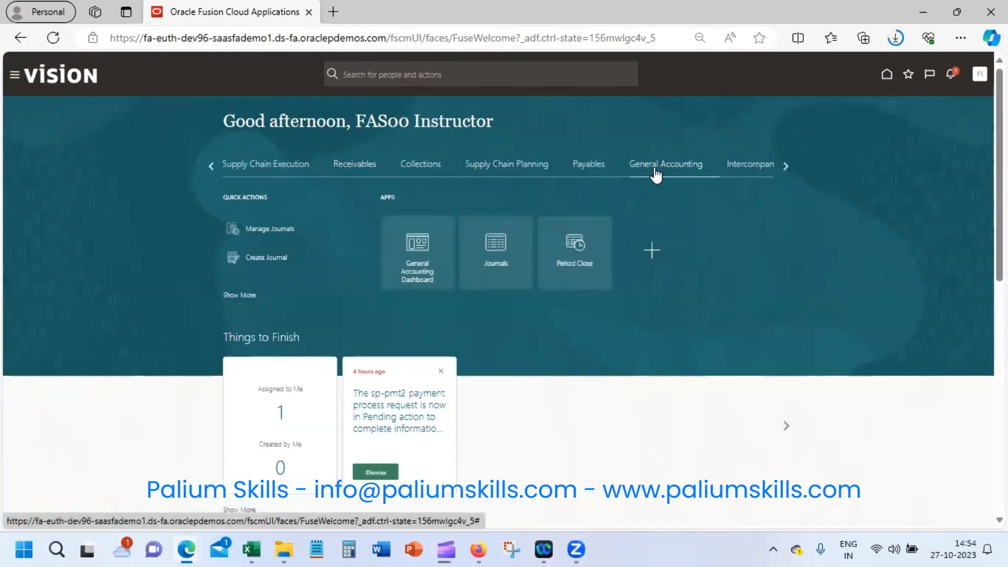
click(488, 263)
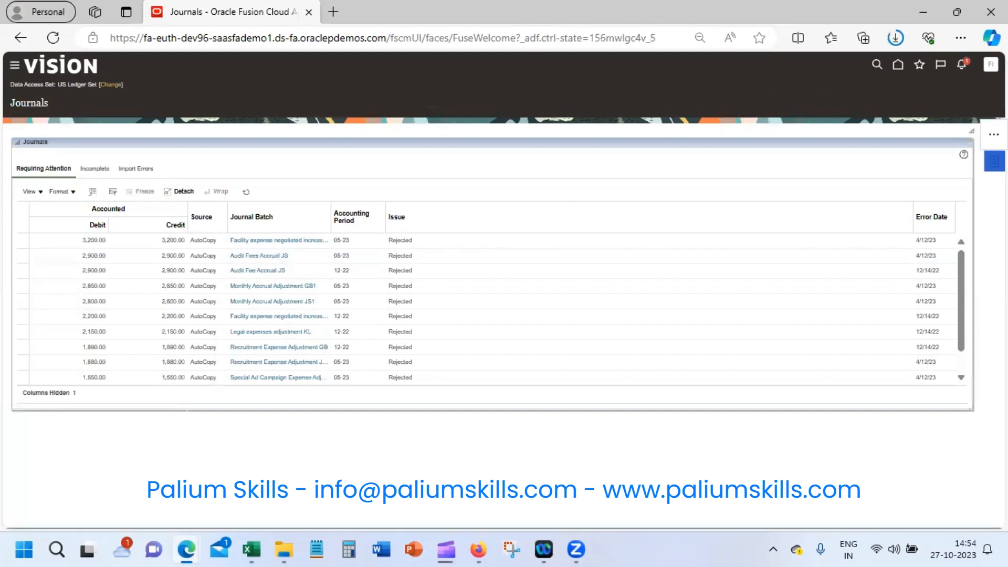
click(993, 161)
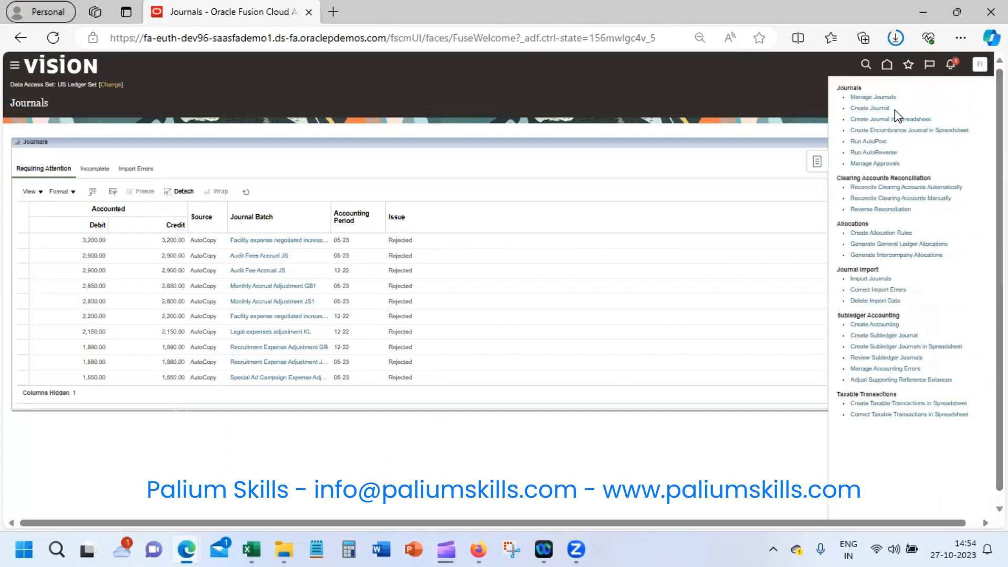
click(866, 97)
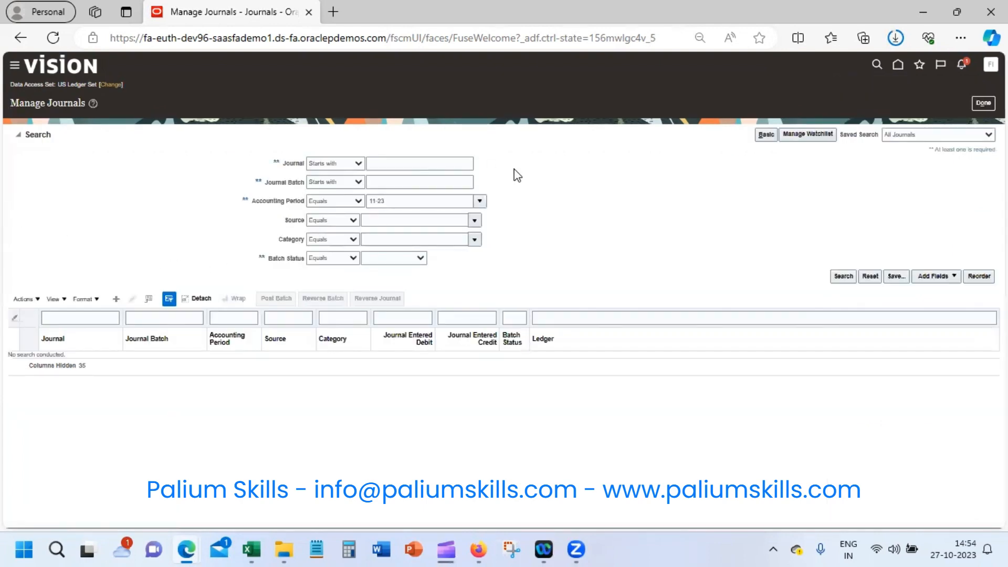
- Set the journal search's accounting period to 10-23 and enter "recei" as the source
click(378, 201)
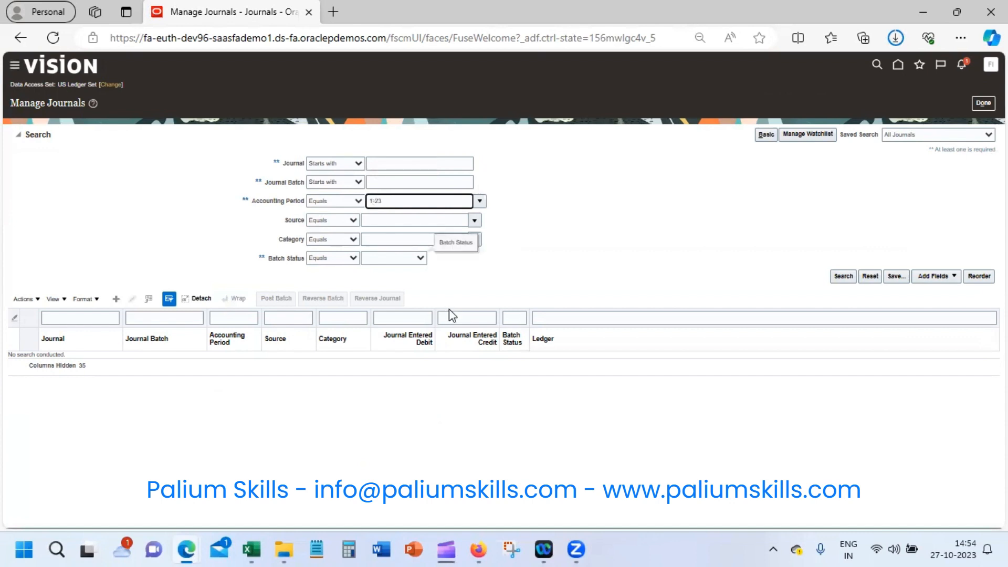
text(0)
click(402, 220)
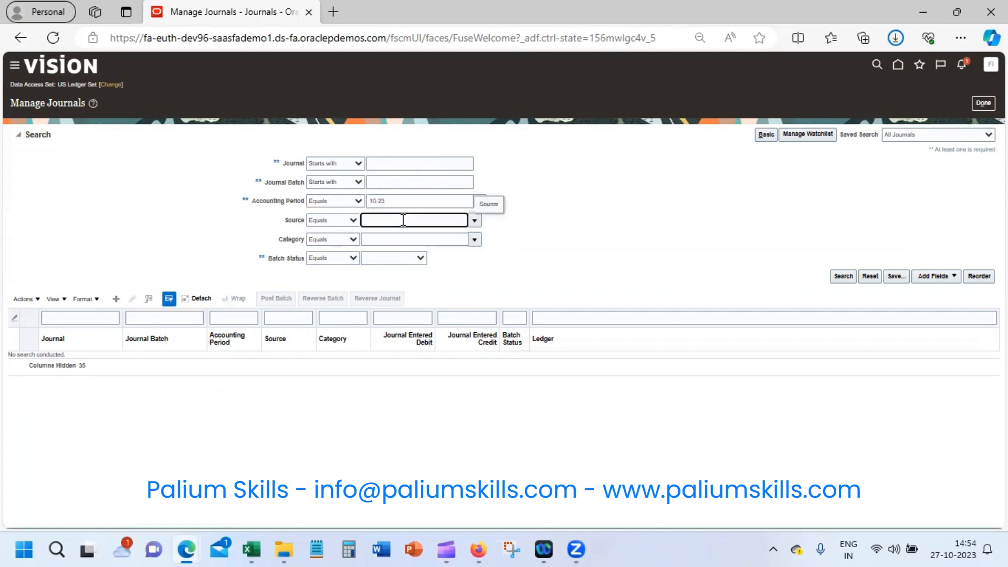
text(manu)
key(Tab)
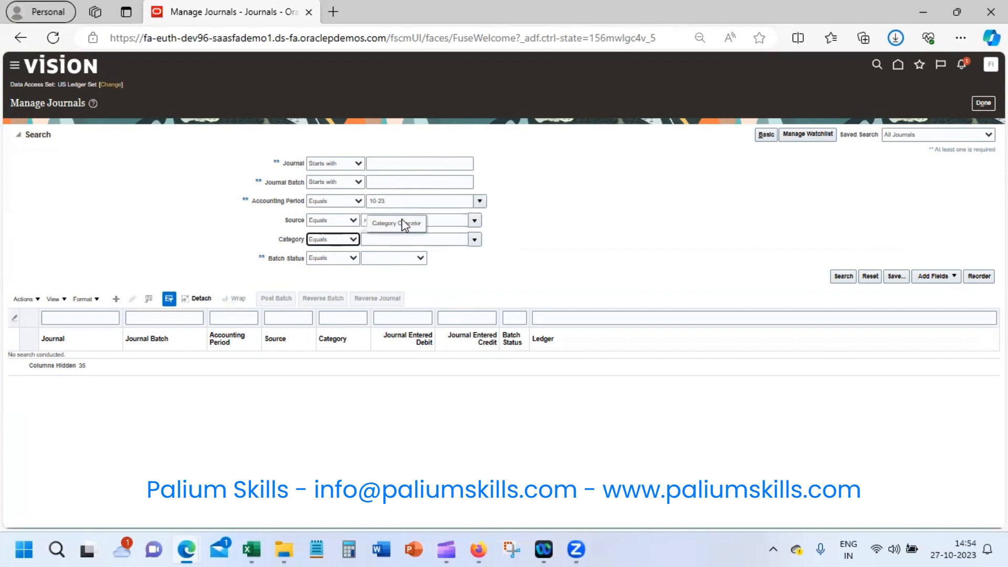
click(584, 189)
- Look up the journal source, select Receivables, and run the journal search
click(478, 220)
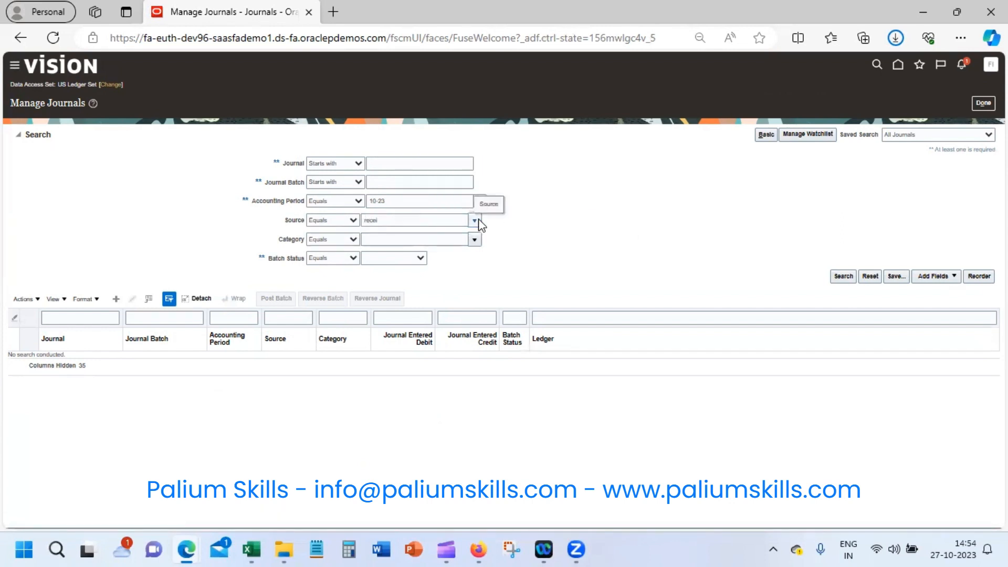
click(456, 219)
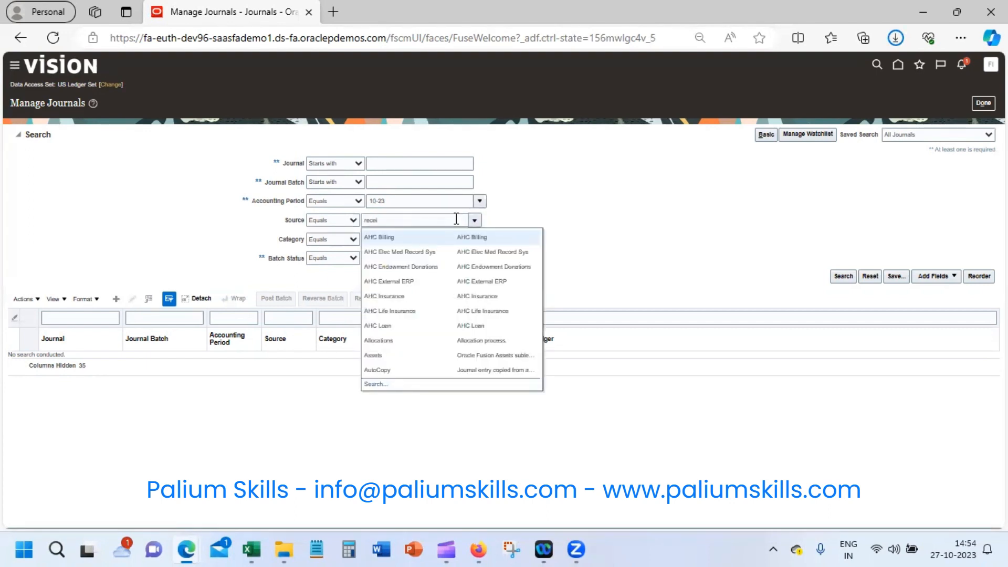
click(375, 384)
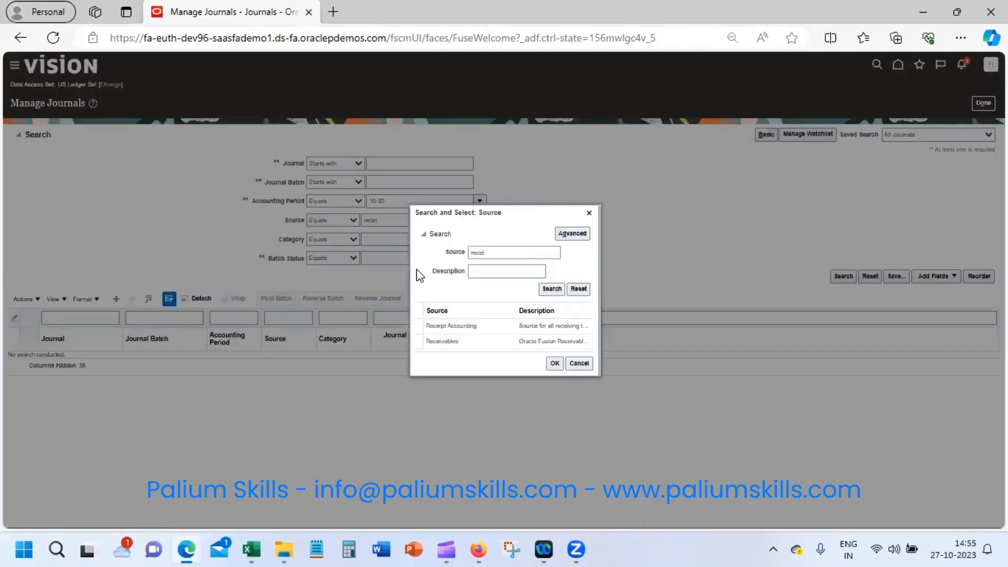
click(462, 343)
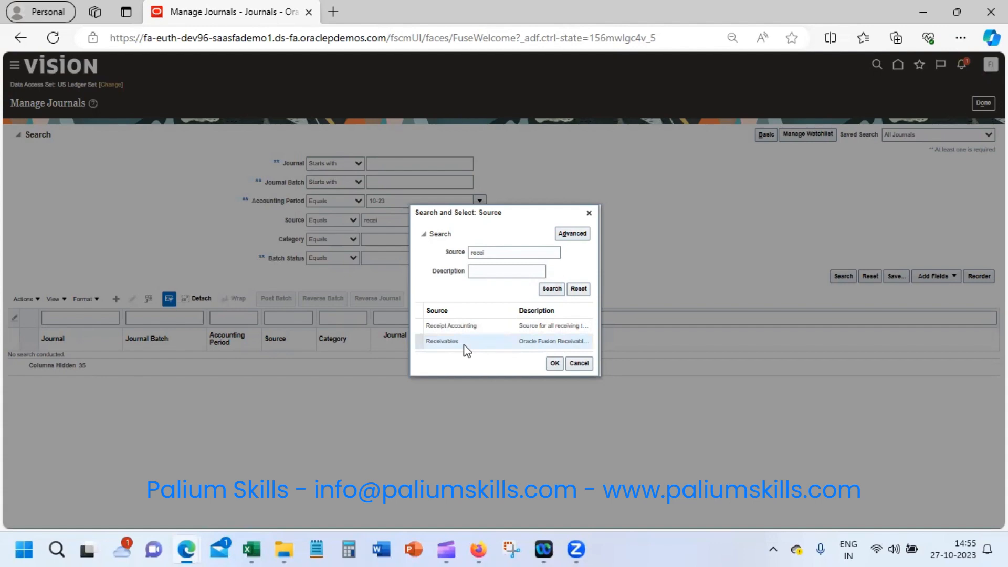
click(554, 363)
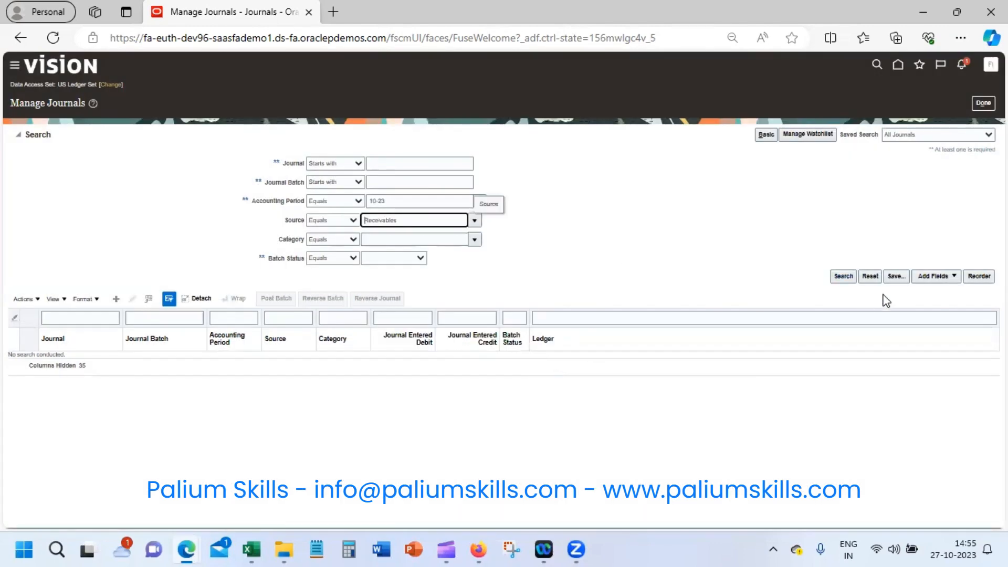
click(844, 277)
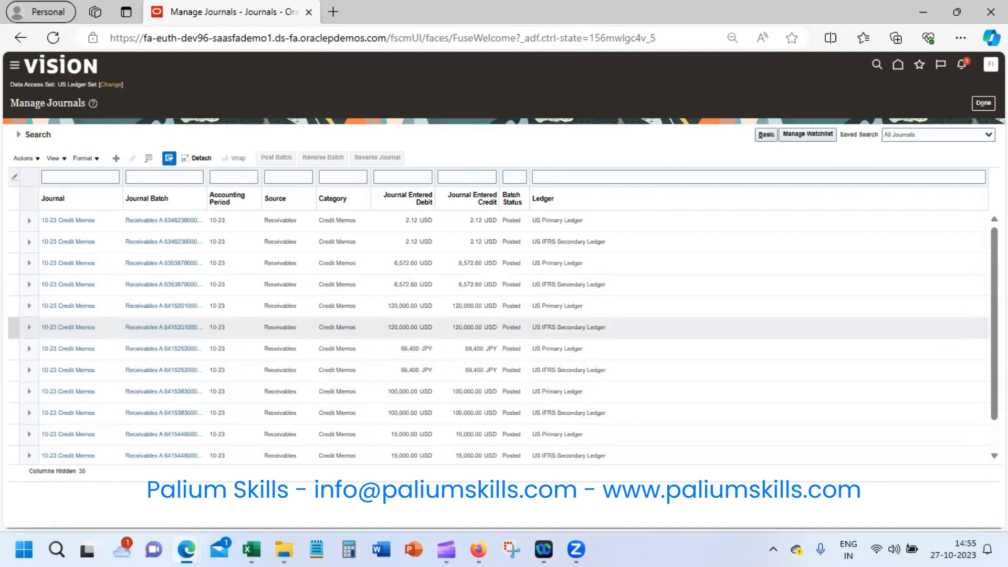
- Find the 10-23 Receipts journal for the US Primary Ledger in the search results and open it
drag(994, 327, 994, 355)
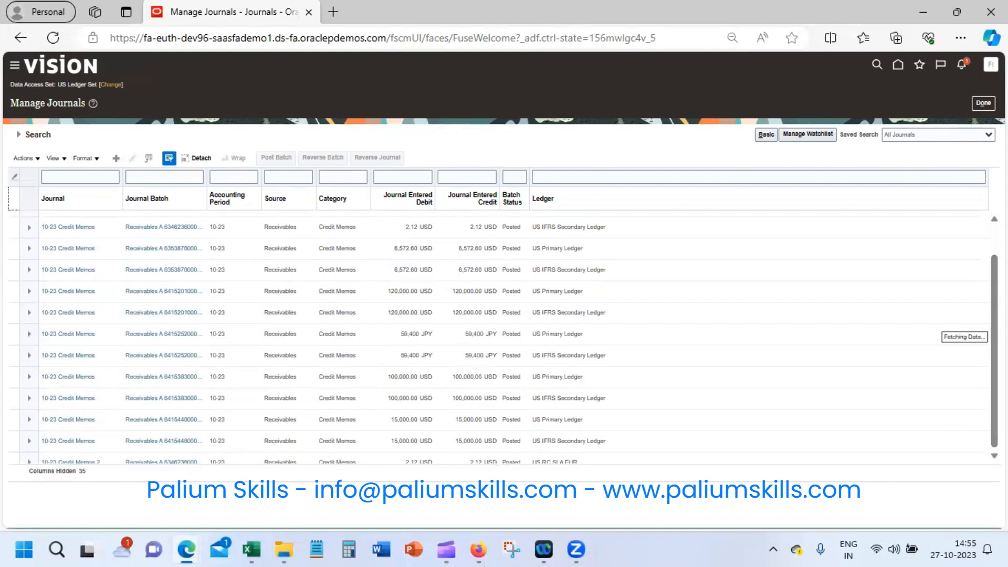
scroll(502, 339, down, 5)
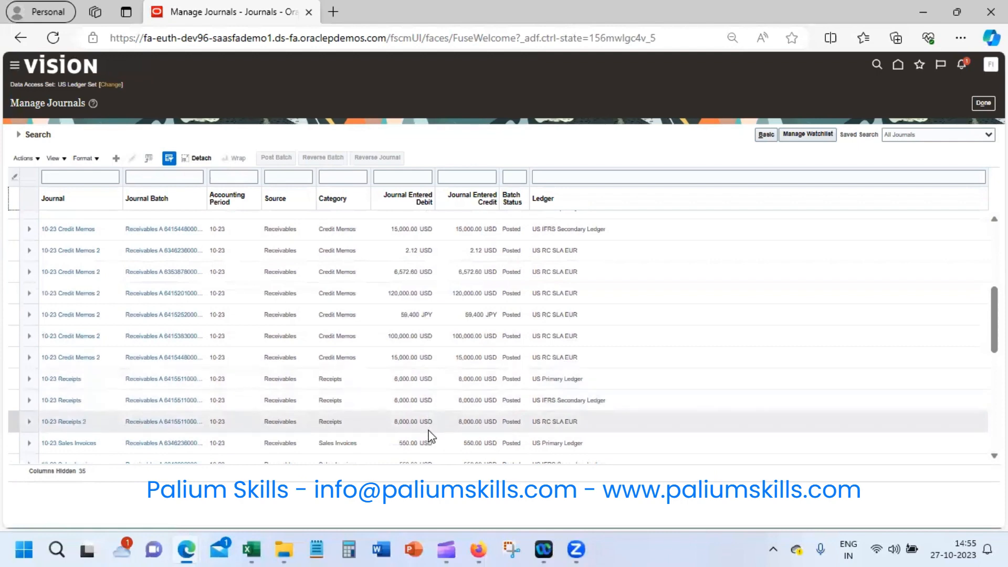
click(68, 381)
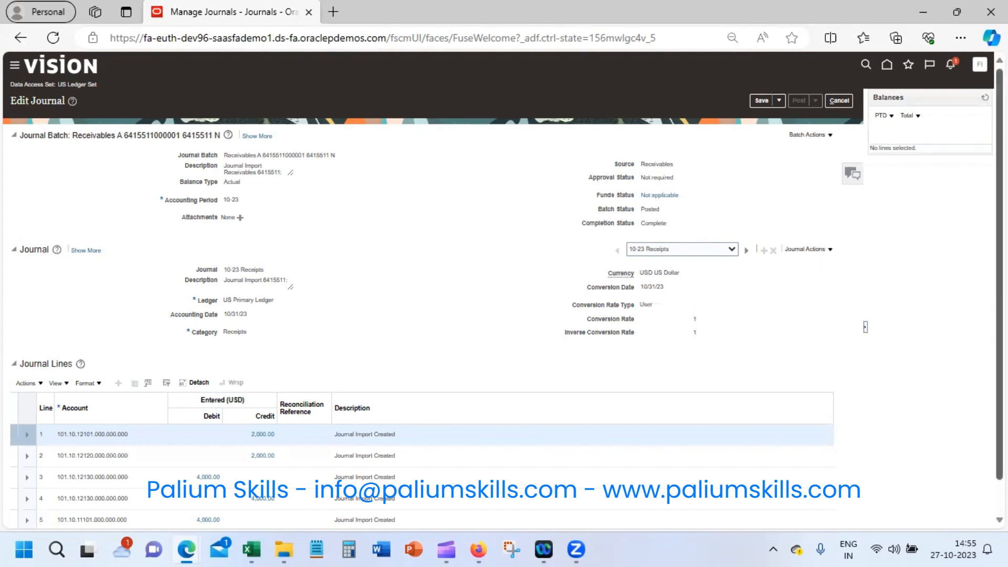
- Check the column options of the journal lines, and drill down from line 1's credit amount to its subledger journal lines
scroll(982, 383, down, 1)
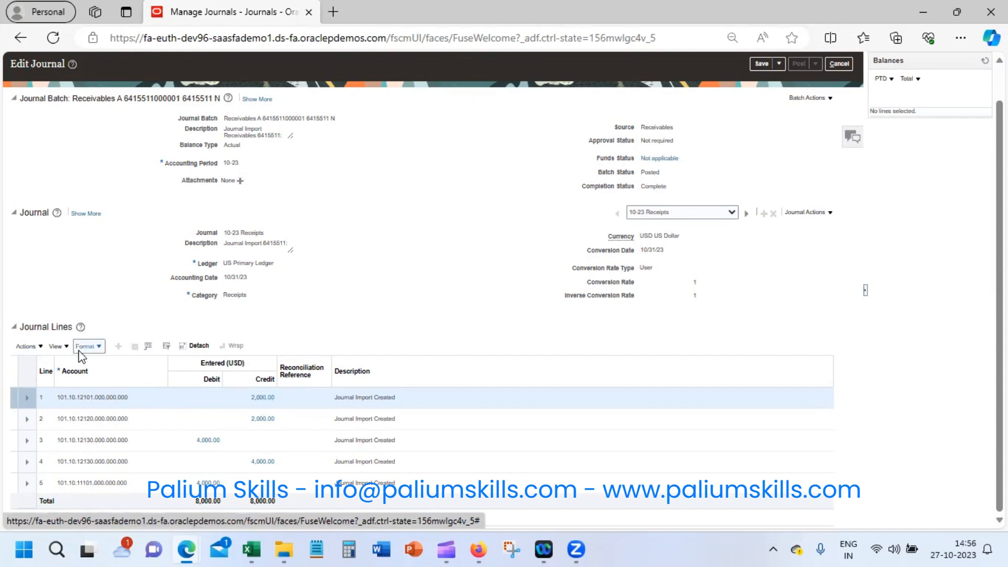
click(58, 346)
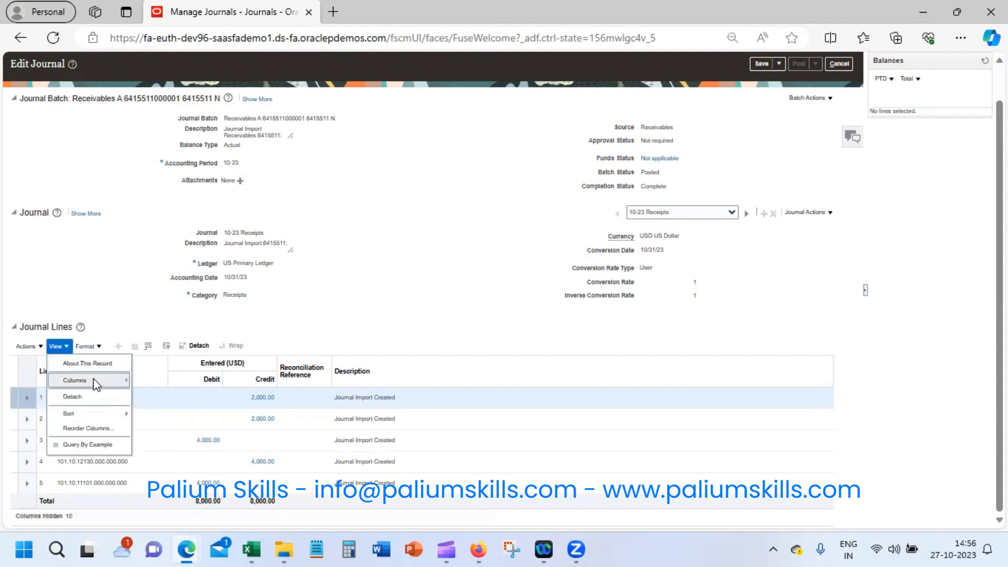
mouse_move(96, 384)
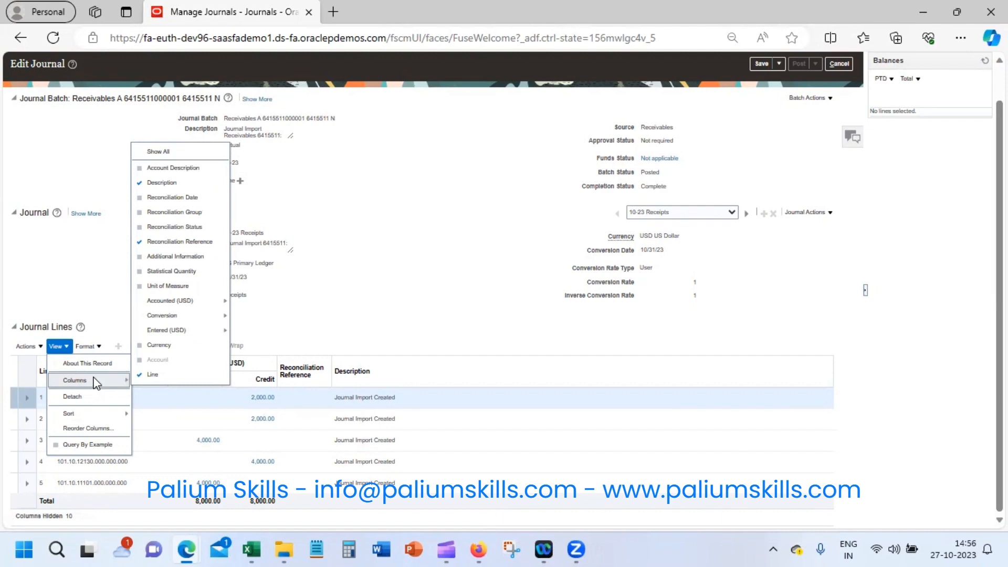
click(517, 311)
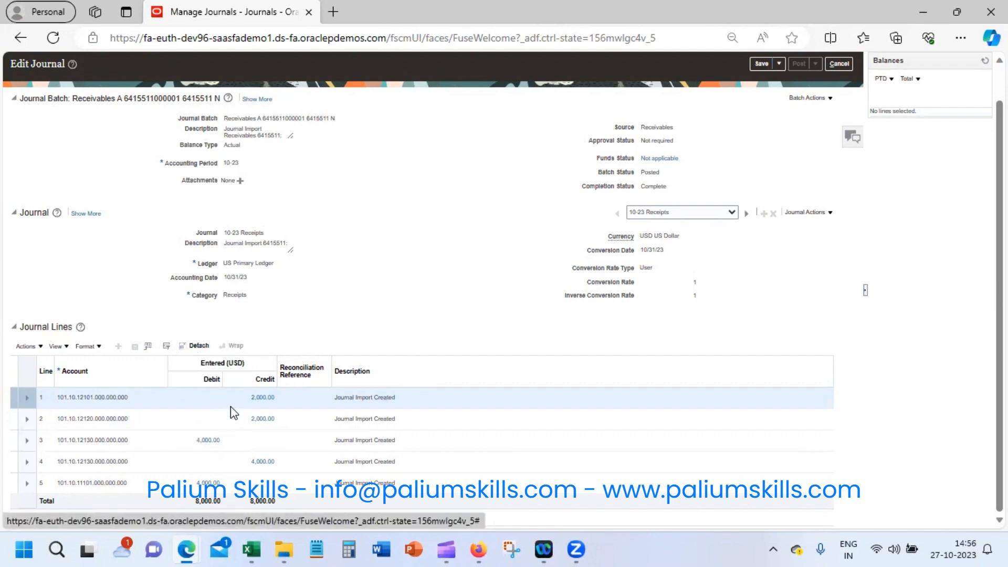
click(263, 397)
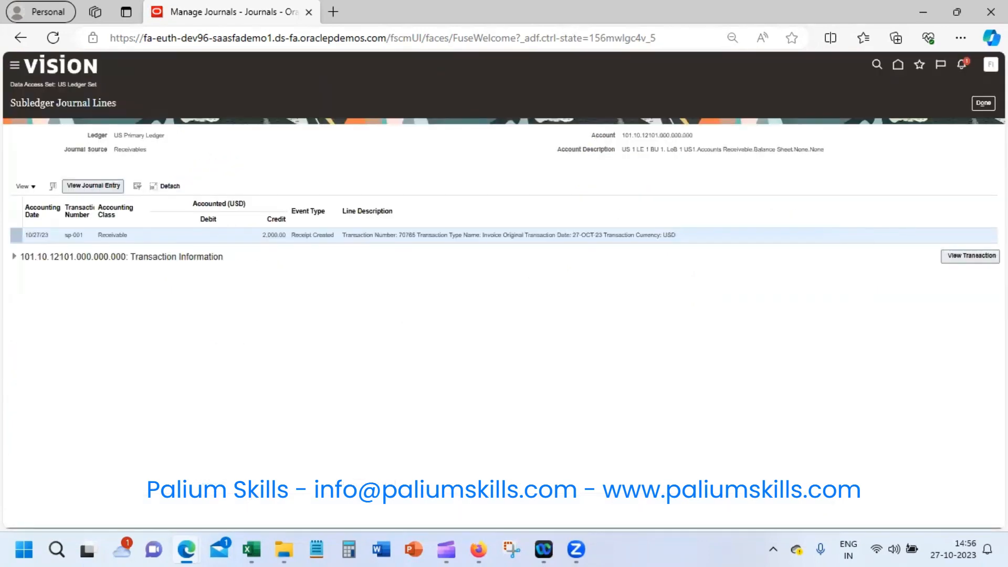
- View the receipt behind the subledger line, examine the journal batch details of accounting line 1, and return to the journal
click(979, 257)
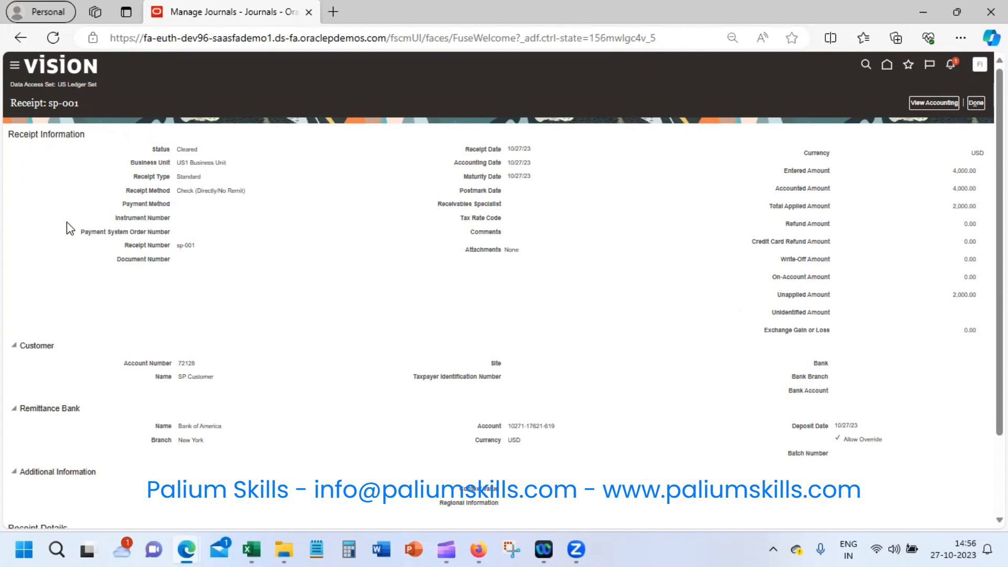
double_click(188, 245)
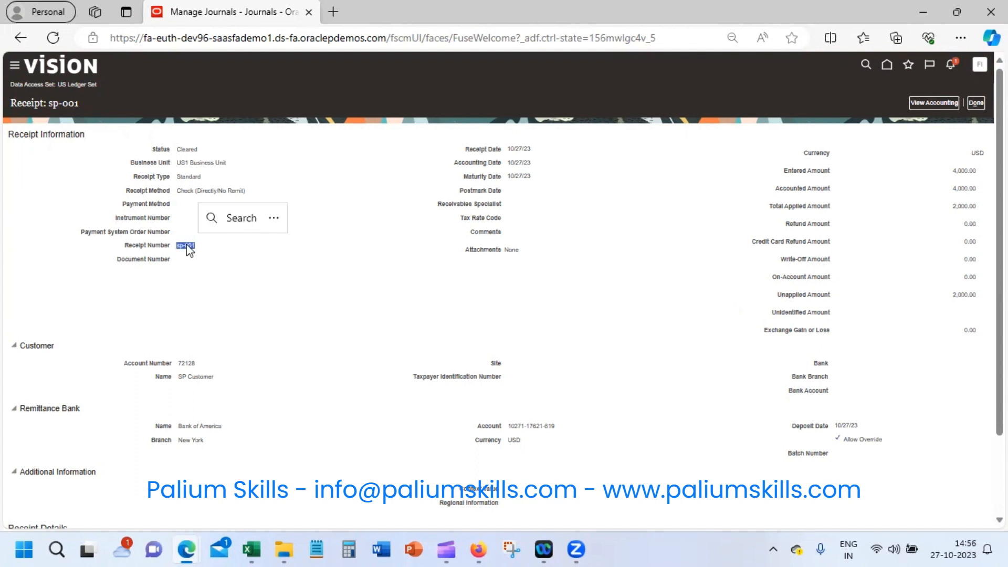
click(928, 101)
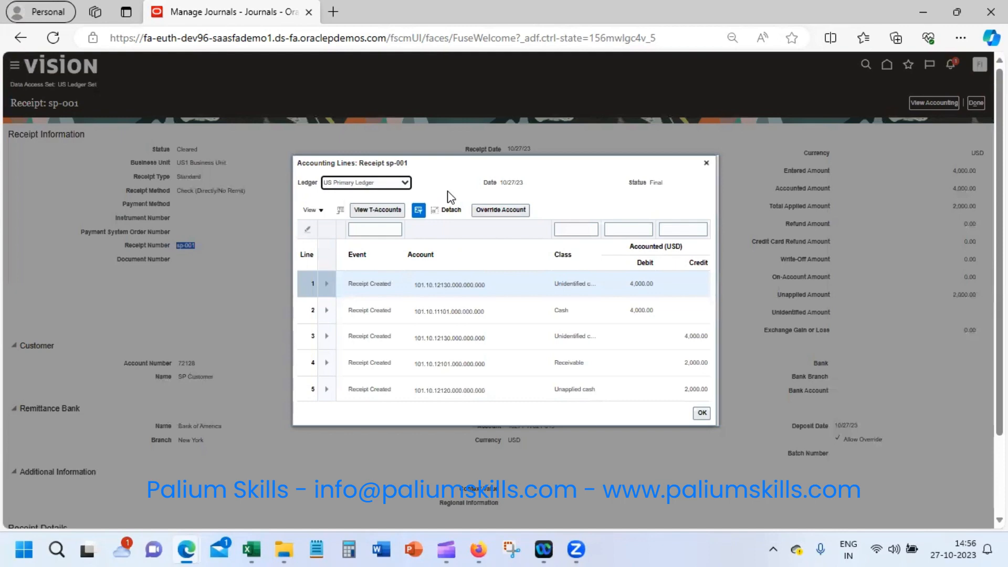
click(325, 279)
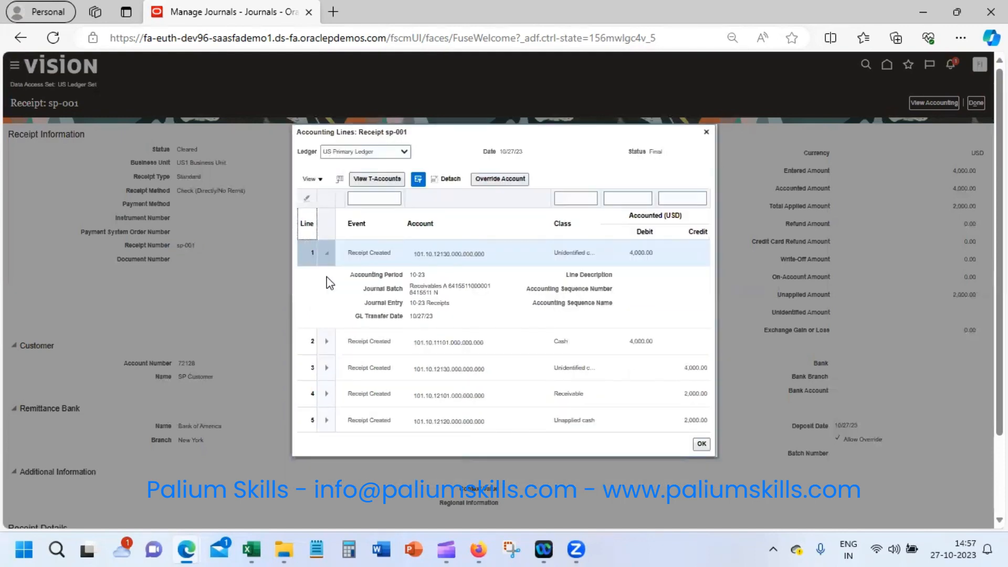
triple_click(440, 289)
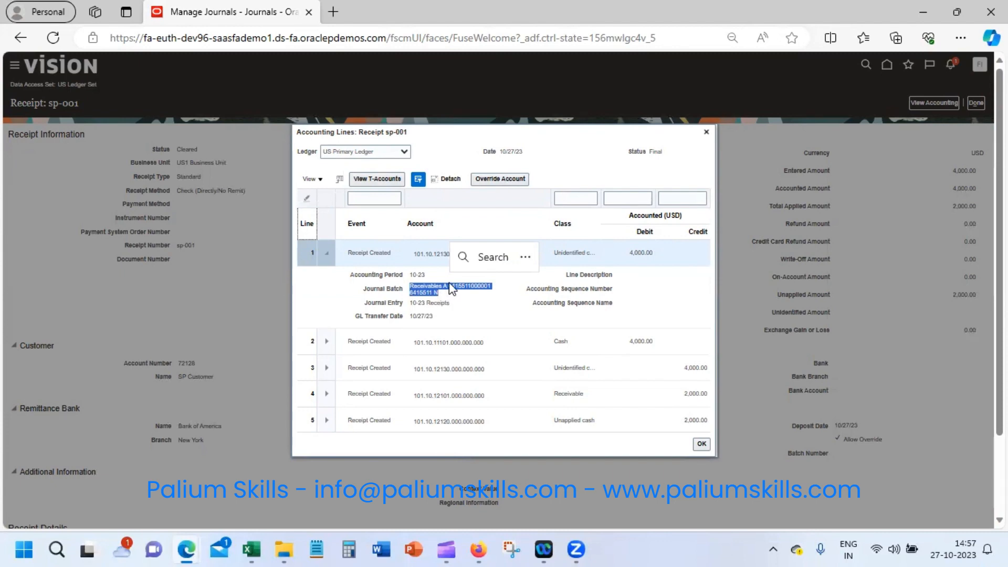
click(703, 444)
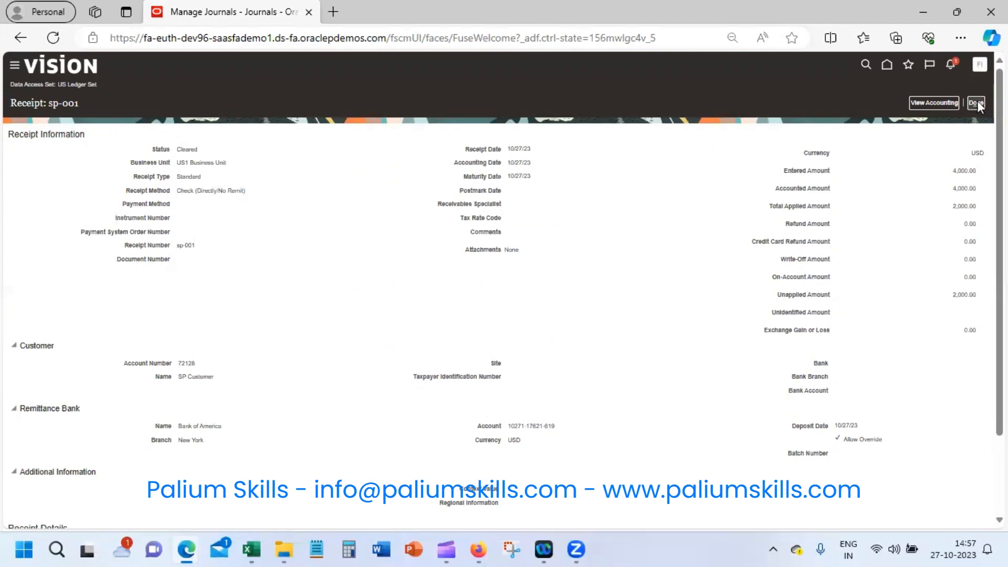
click(976, 103)
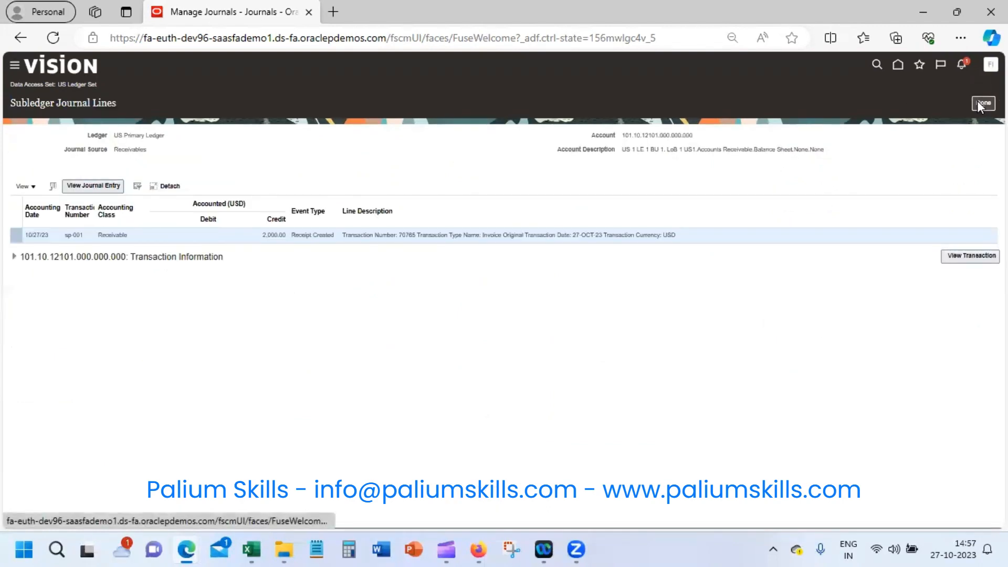
click(978, 103)
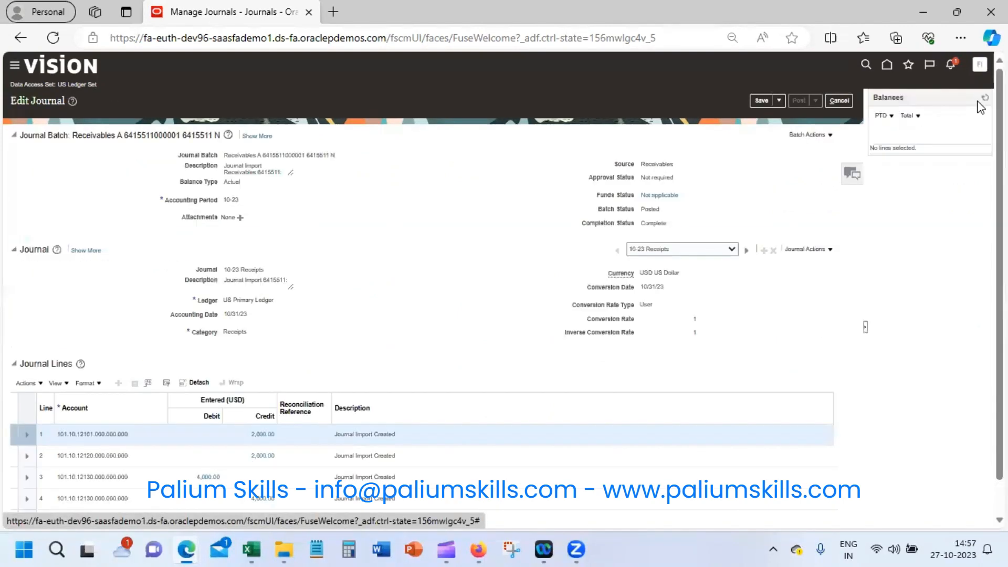
- Go from the journal to Accounts Receivable under Receivables and start creating a new receipt
click(887, 67)
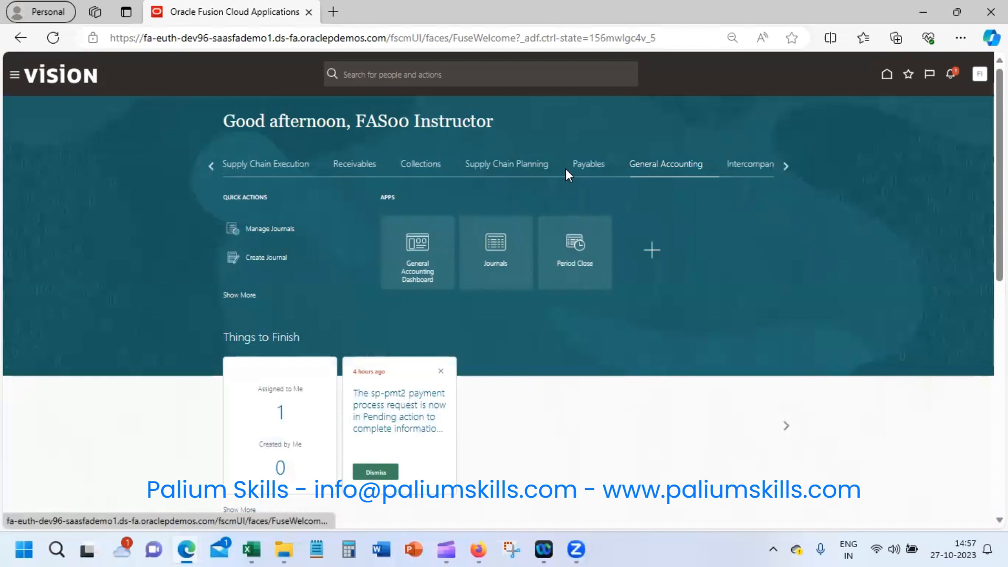
click(367, 166)
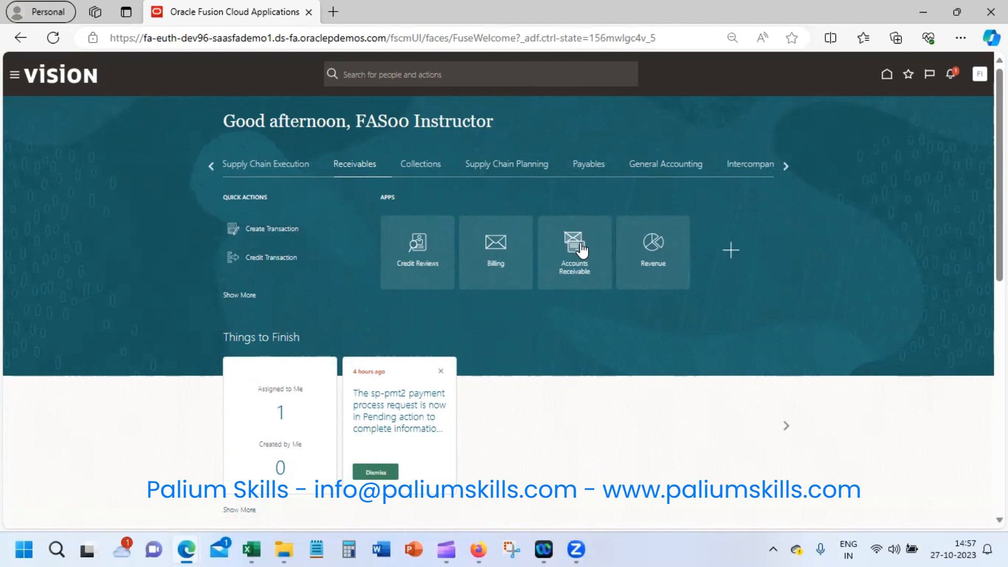
click(581, 250)
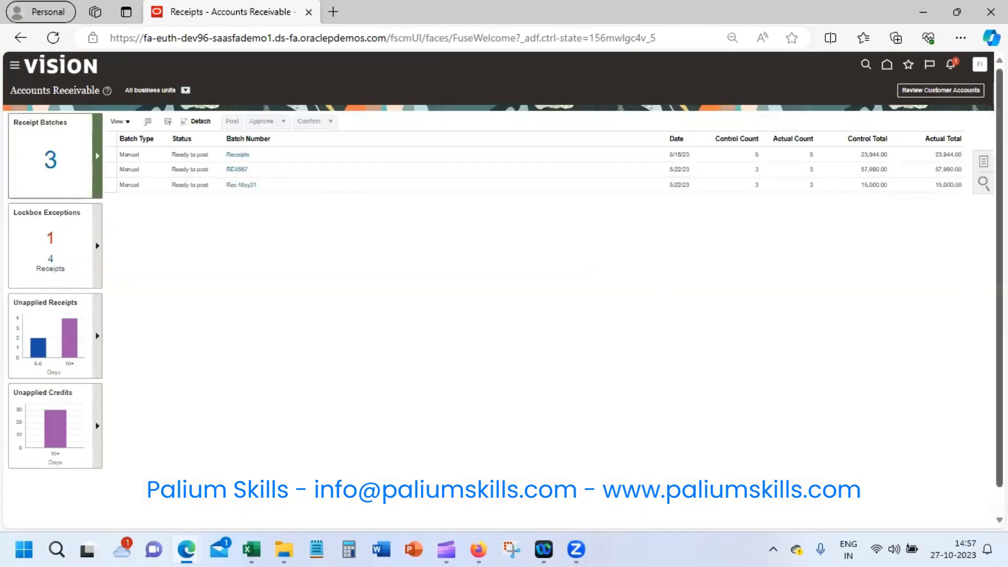
click(983, 161)
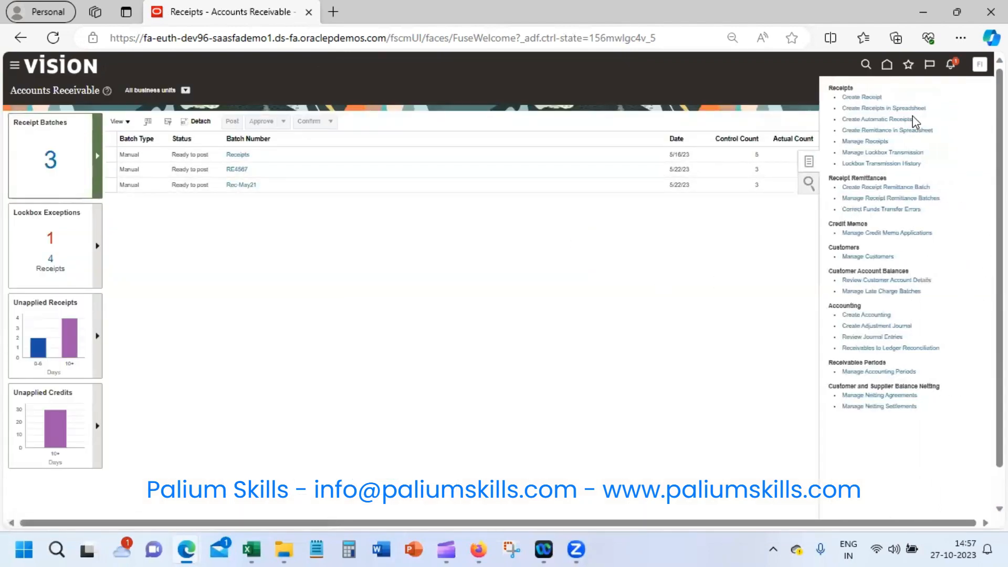
click(861, 97)
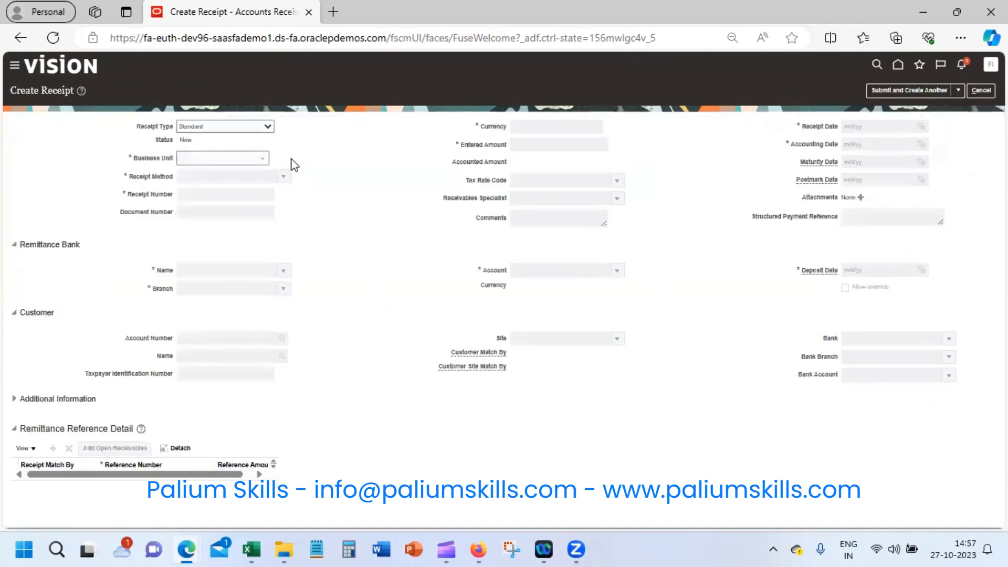
- Set the receipt's business unit to US1 Business Unit and its receipt method to Check (Directly/No Remit)
click(220, 155)
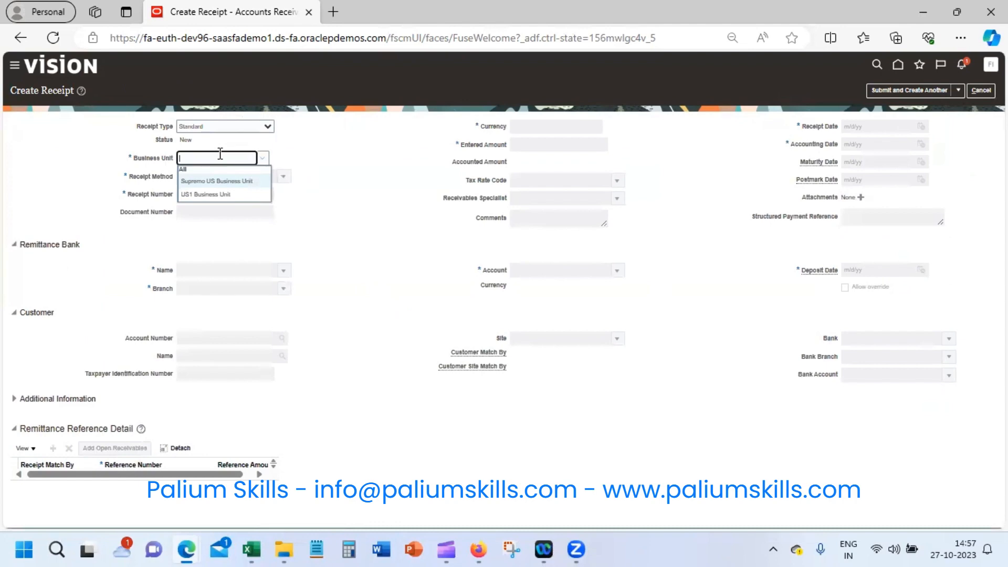
click(218, 194)
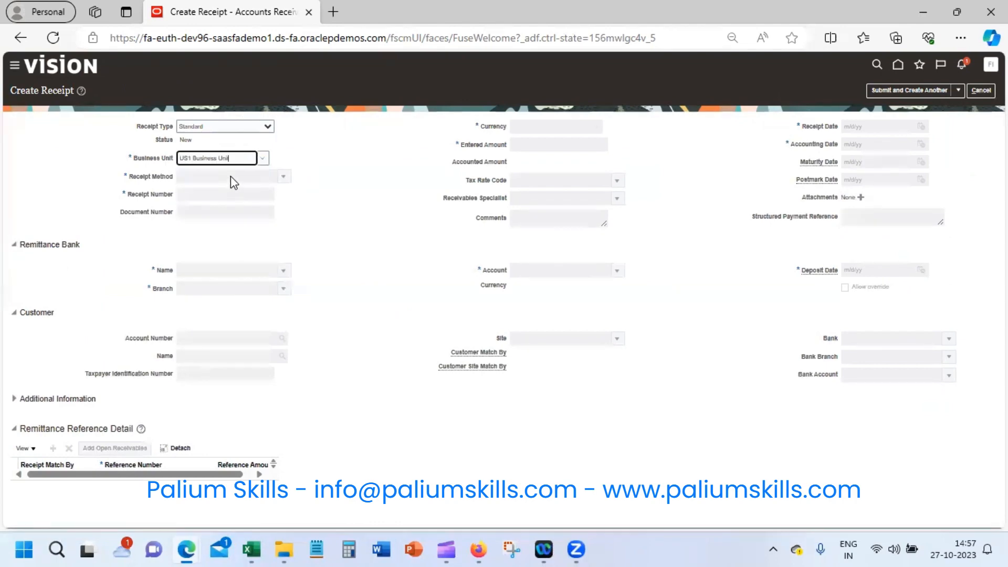
click(231, 176)
click(284, 175)
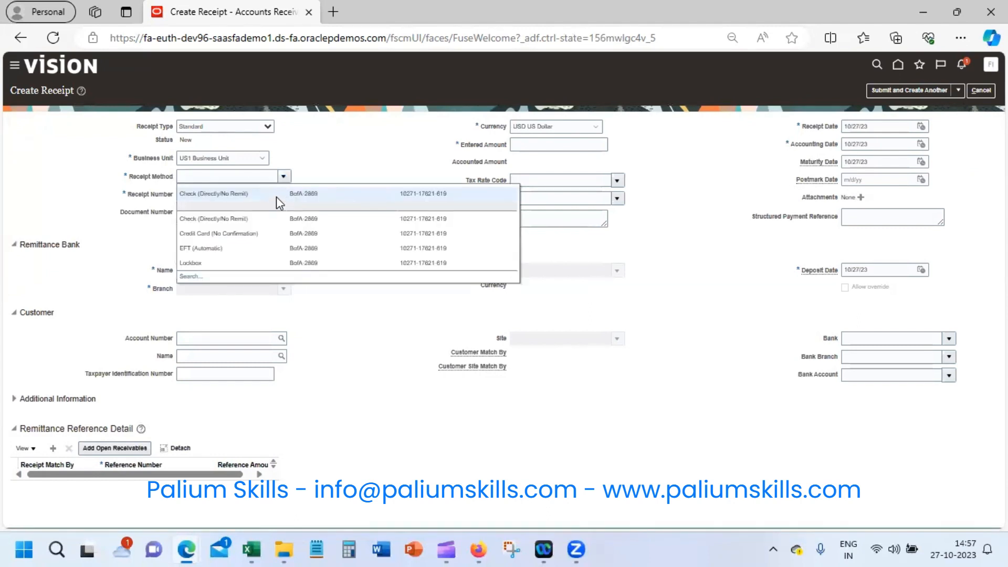
click(277, 189)
- Enter sp-002 as the receipt number and 3,000 as the entered amount in USD
click(249, 192)
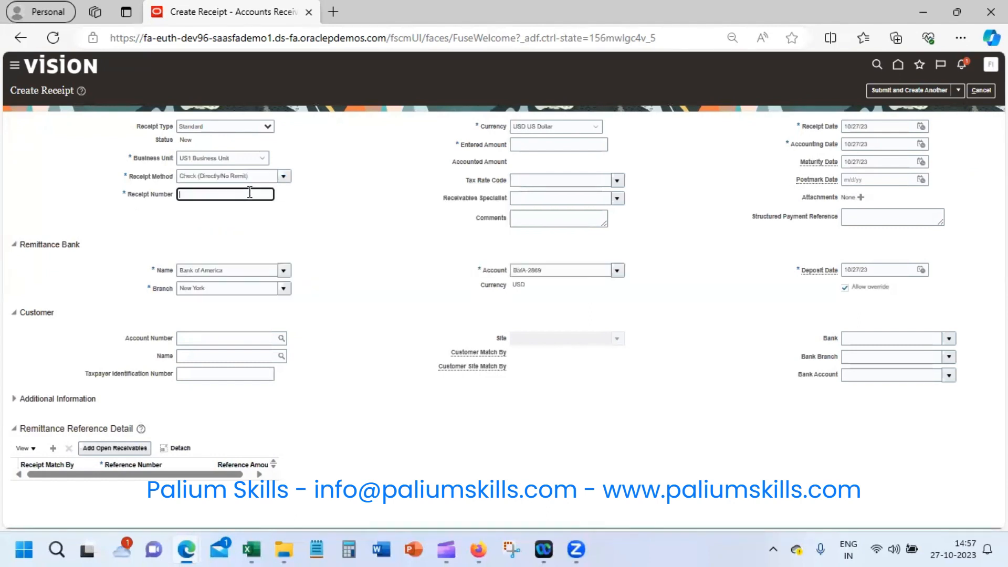
text(sp-002)
key(Tab)
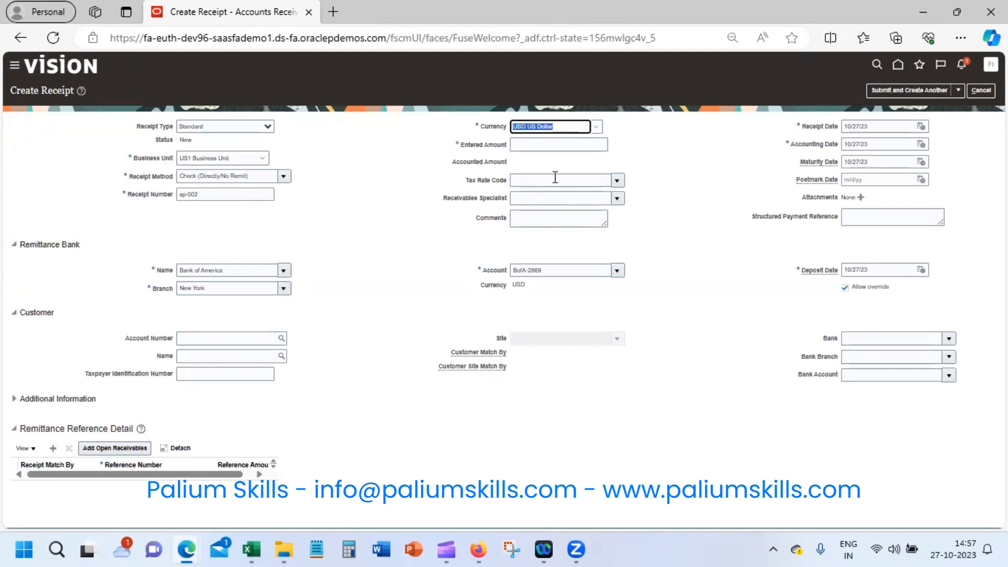
click(555, 145)
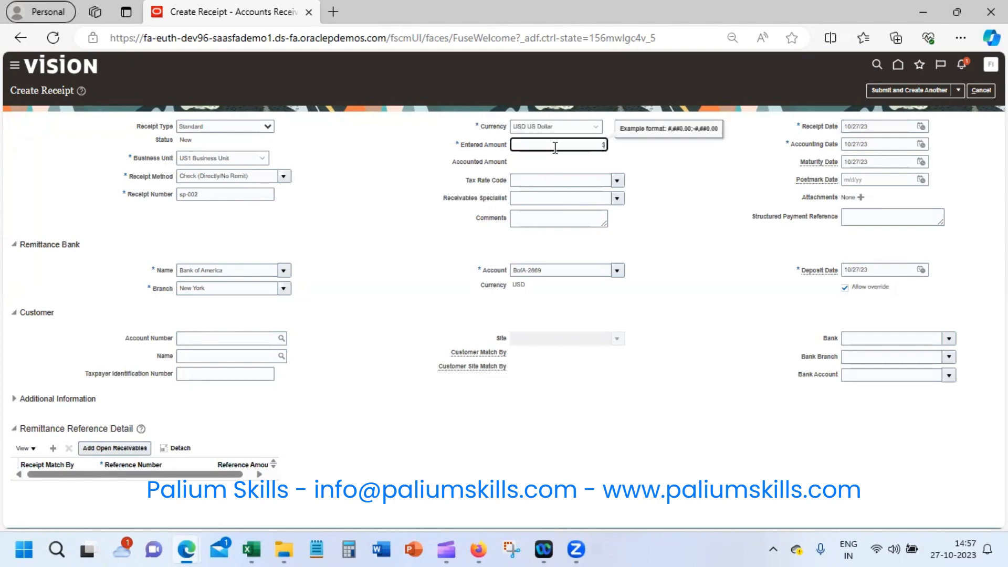
text(3,000)
key(Tab)
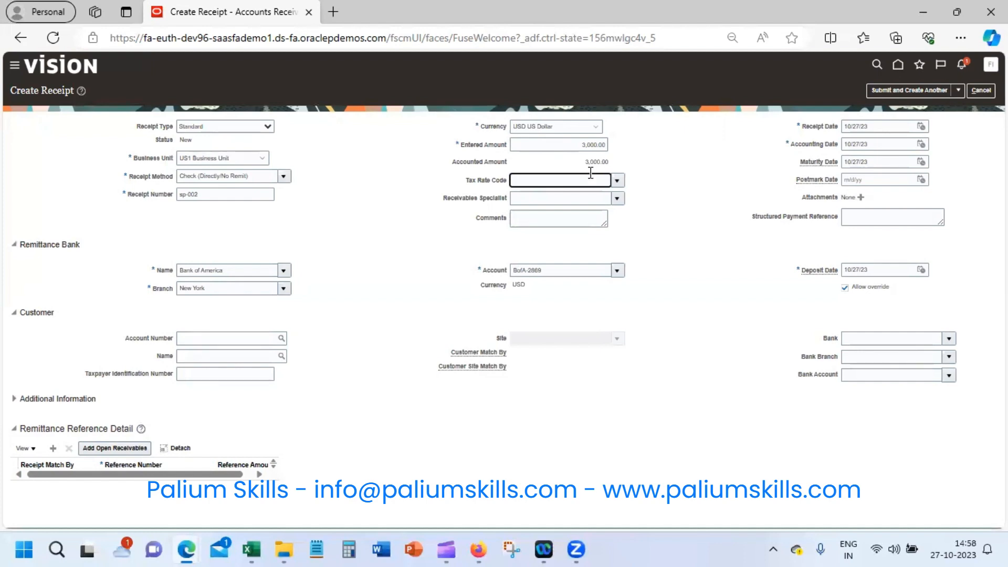
- Set the receipt's customer name to SP Customer by entering "sp C"
click(260, 351)
text(s)
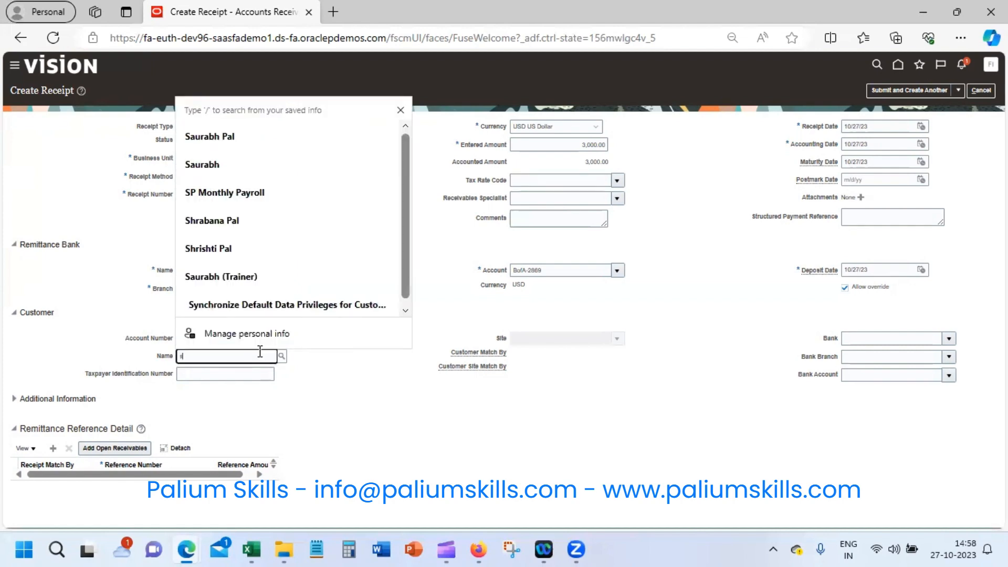
text(p C)
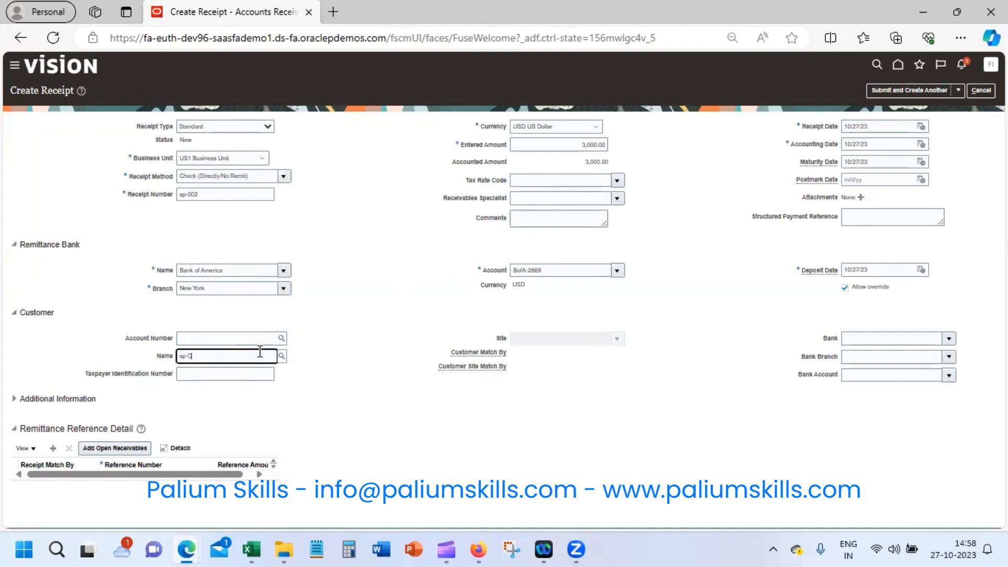
key(Tab)
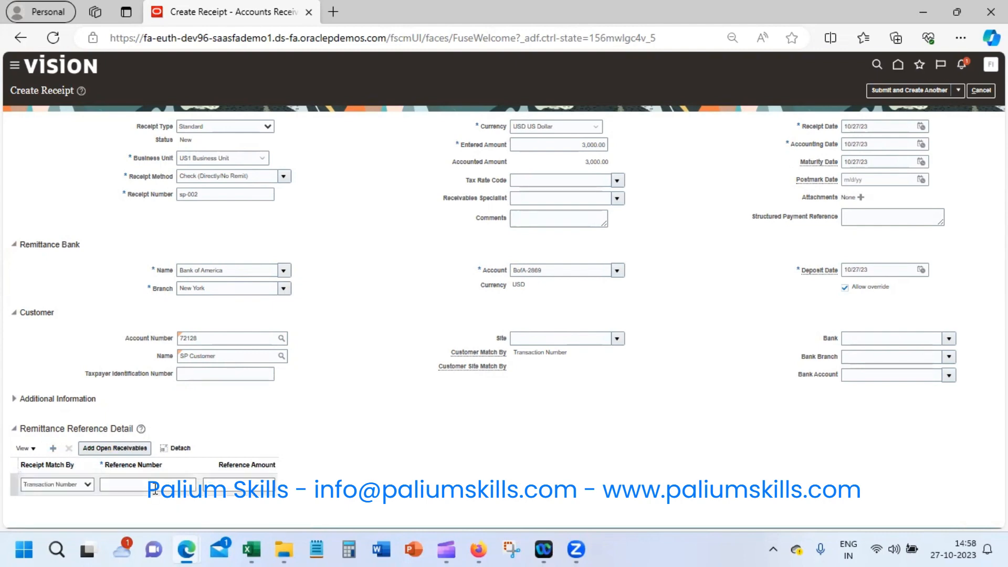
- Check the match-by options of the remittance reference line, keep Transaction Number, and delete the empty line
click(86, 484)
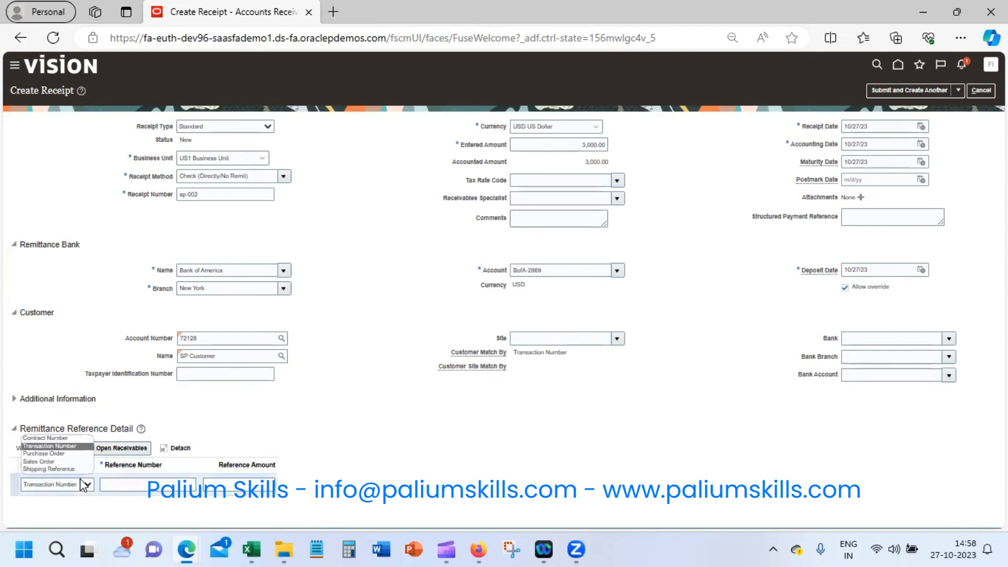
key(Down)
key(Down)
key(Down)
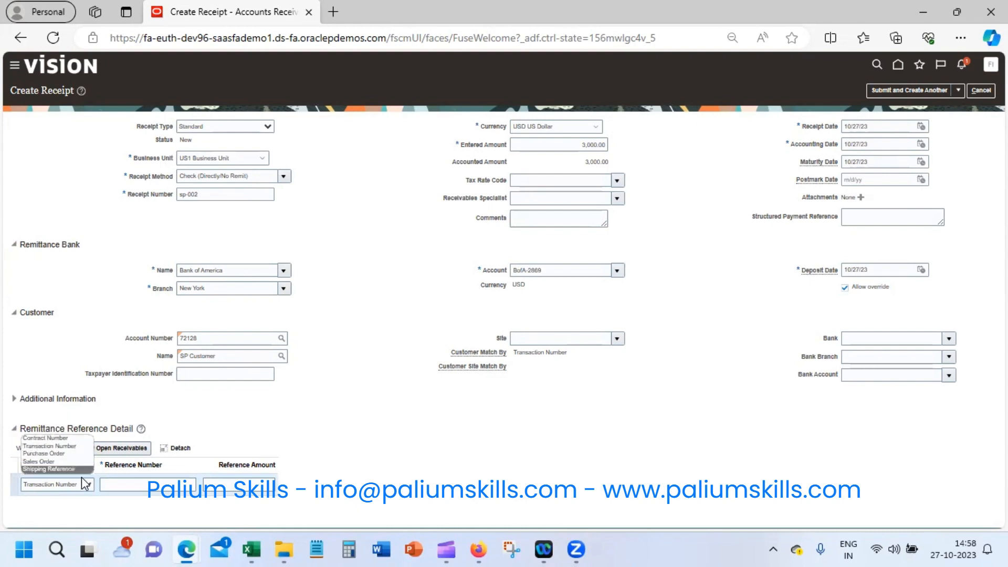
click(264, 433)
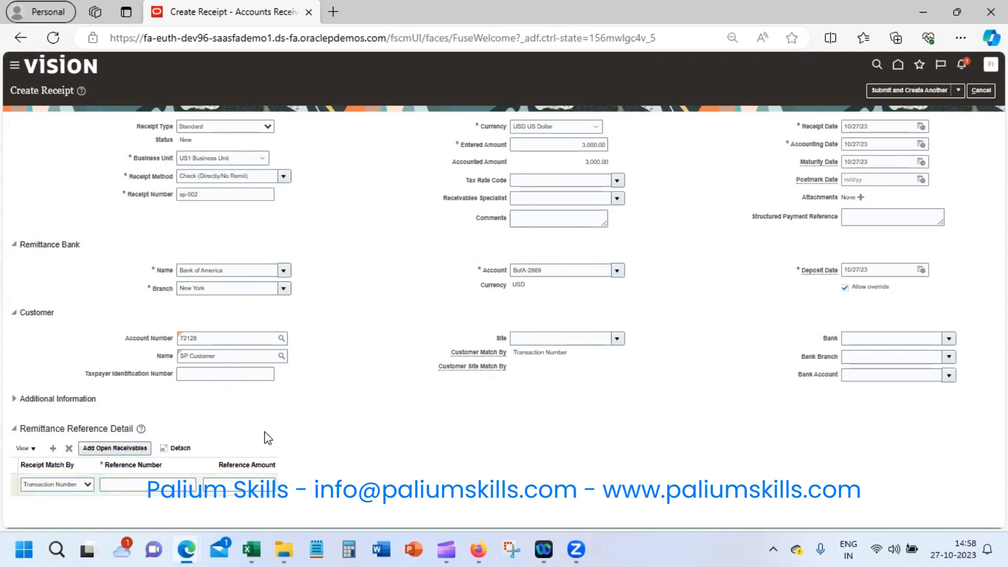
click(150, 485)
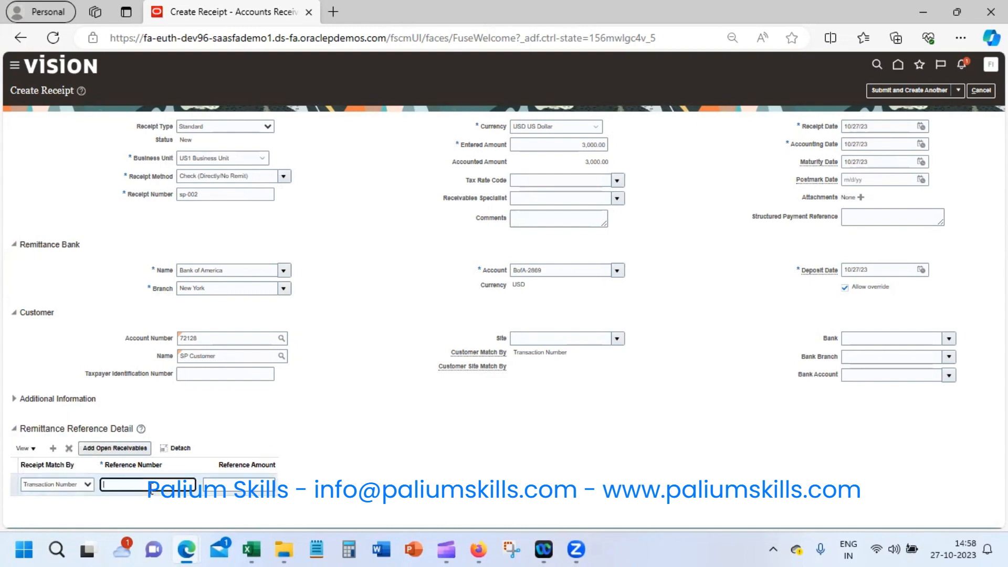
click(68, 449)
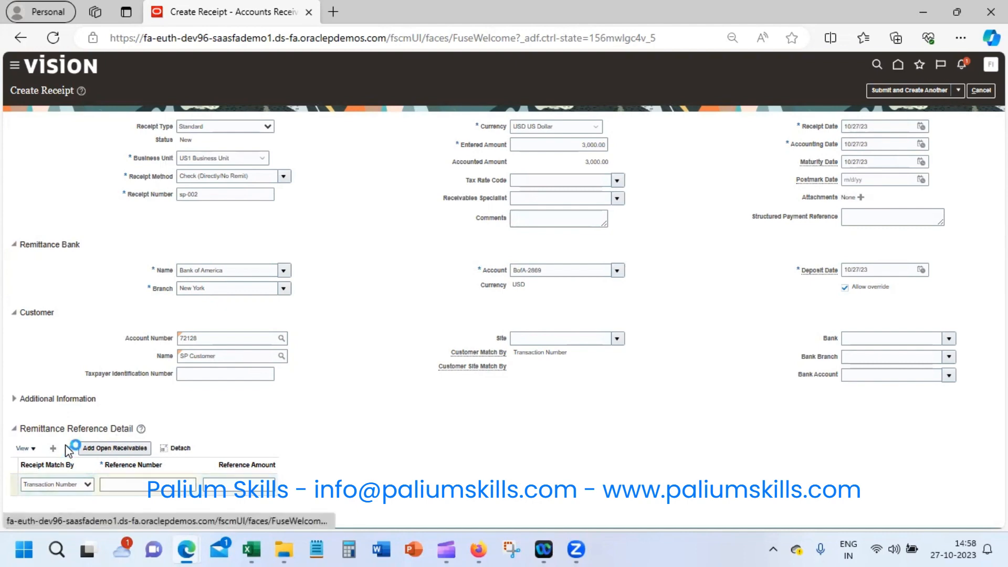
- Search SP Customer's open receivables in US1 Business Unit and add the open invoice to the remittance reference detail
click(98, 451)
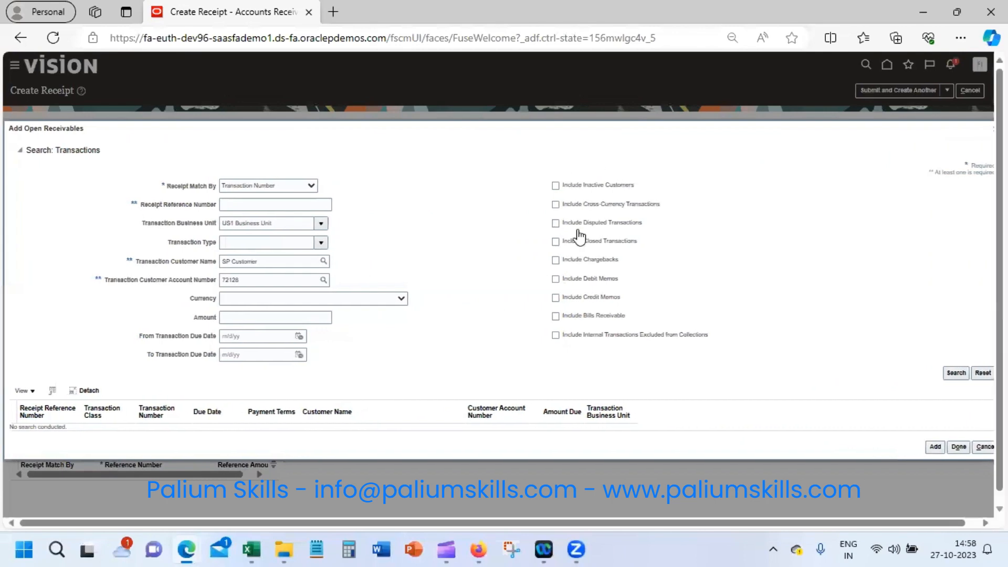
click(956, 372)
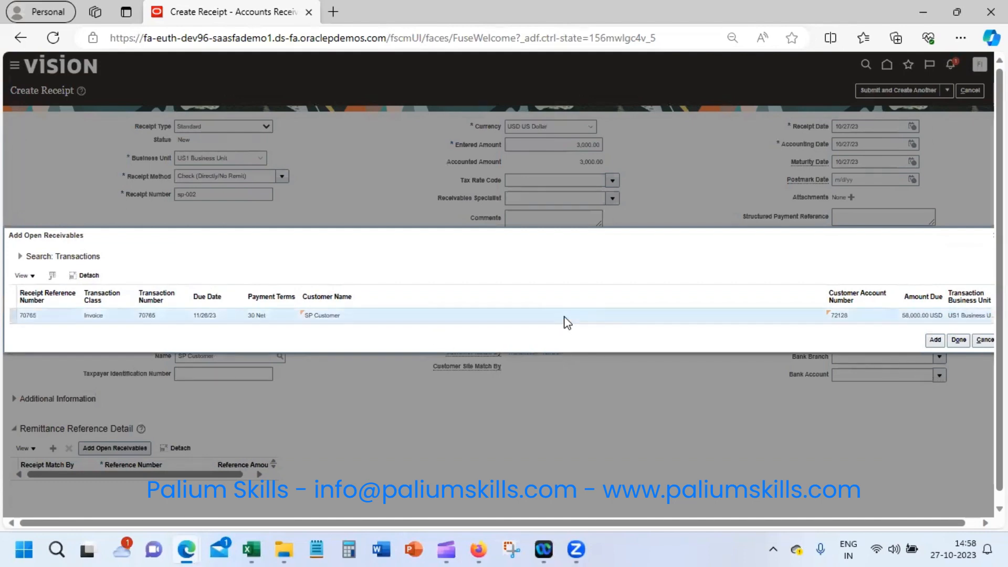
click(931, 340)
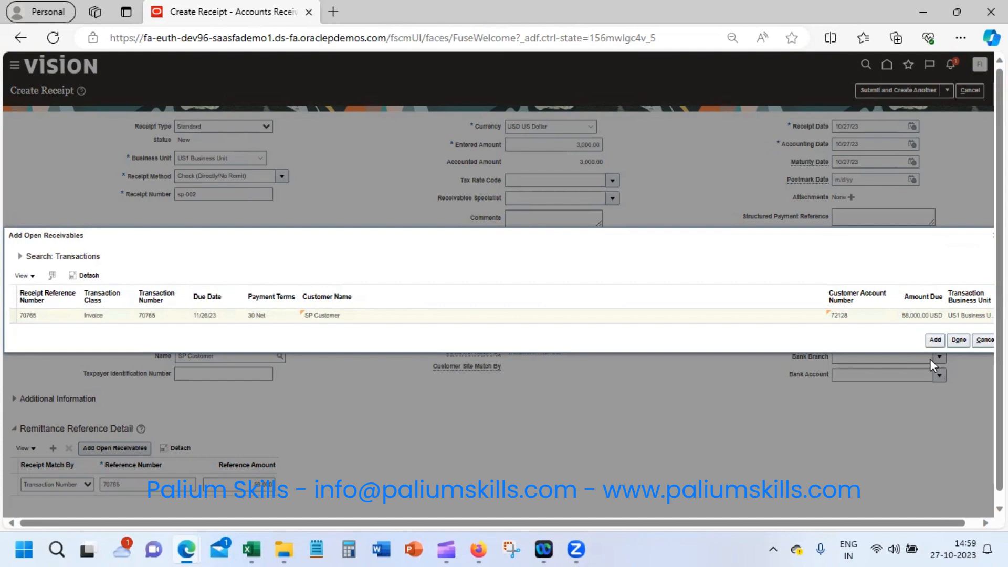
click(964, 340)
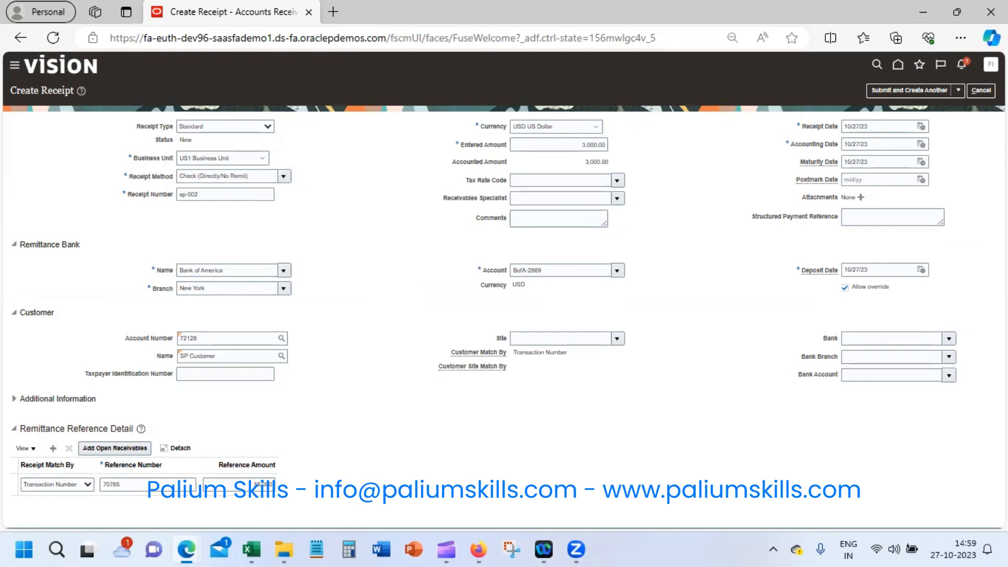
- Submit receipt sp-002 without applying it or creating another, and dismiss the confirmation
click(956, 88)
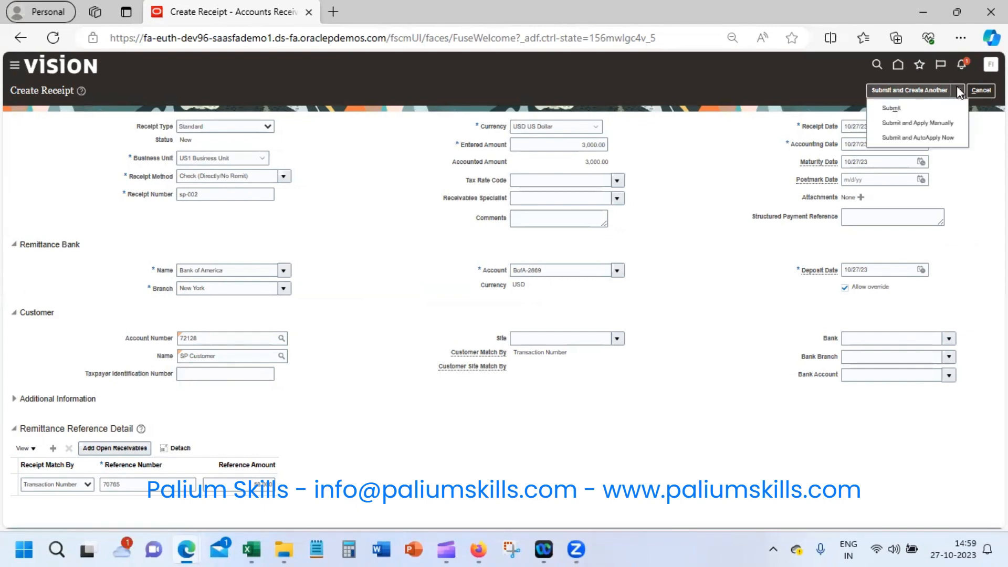
click(938, 109)
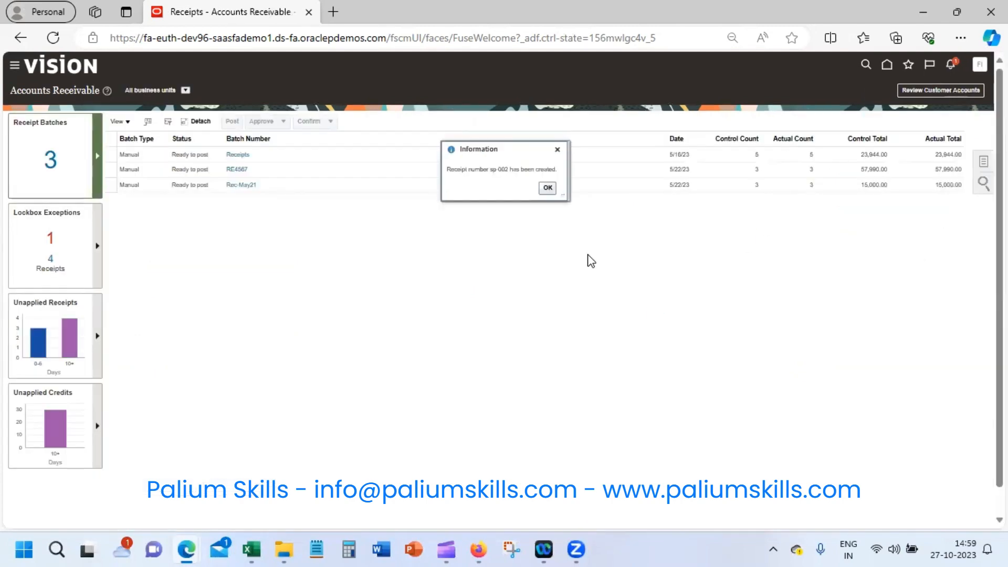
click(547, 188)
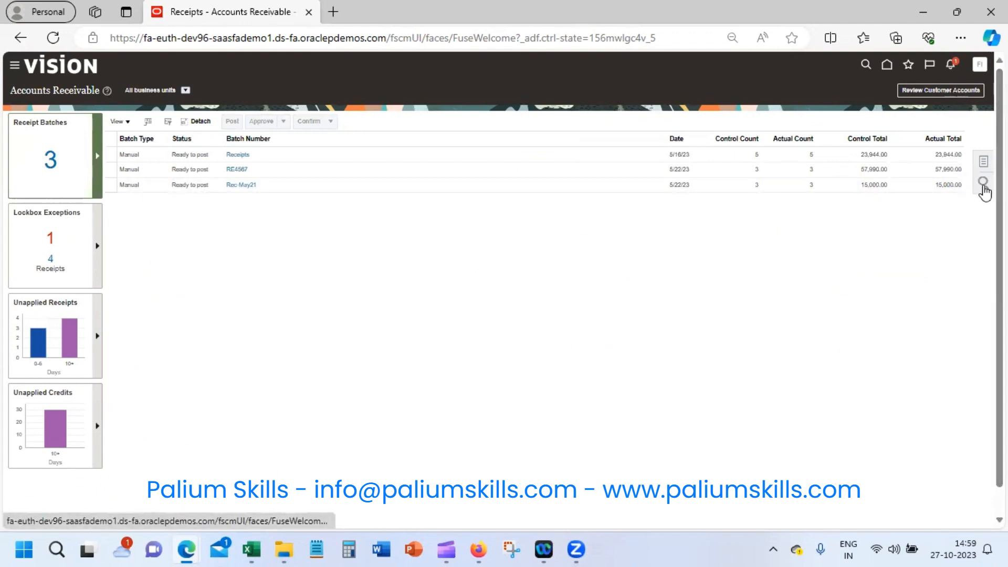
- Search for receipts dated 10/27/23 and open receipt sp-002 to check its unapplied amount
click(983, 184)
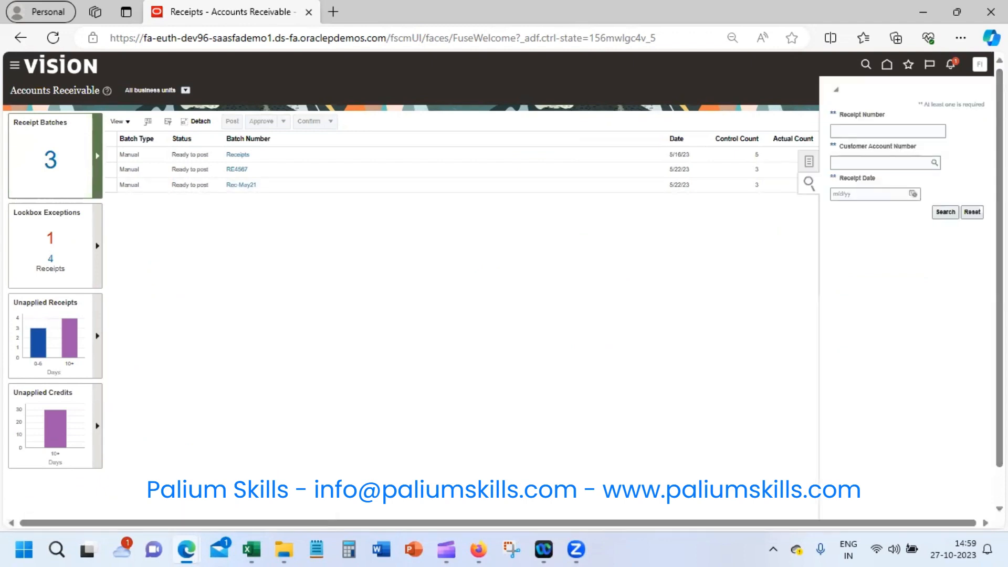
click(913, 194)
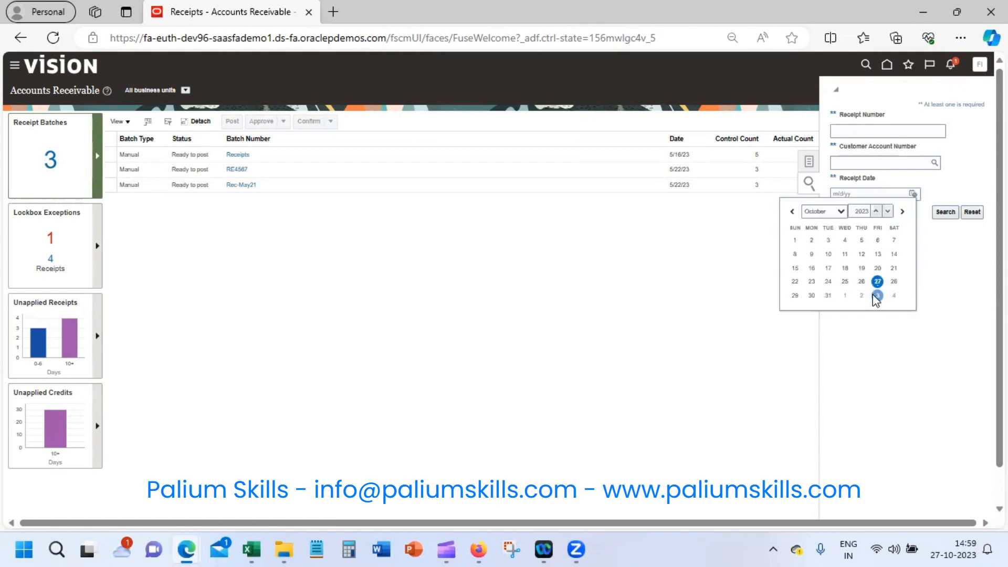
click(877, 286)
click(948, 213)
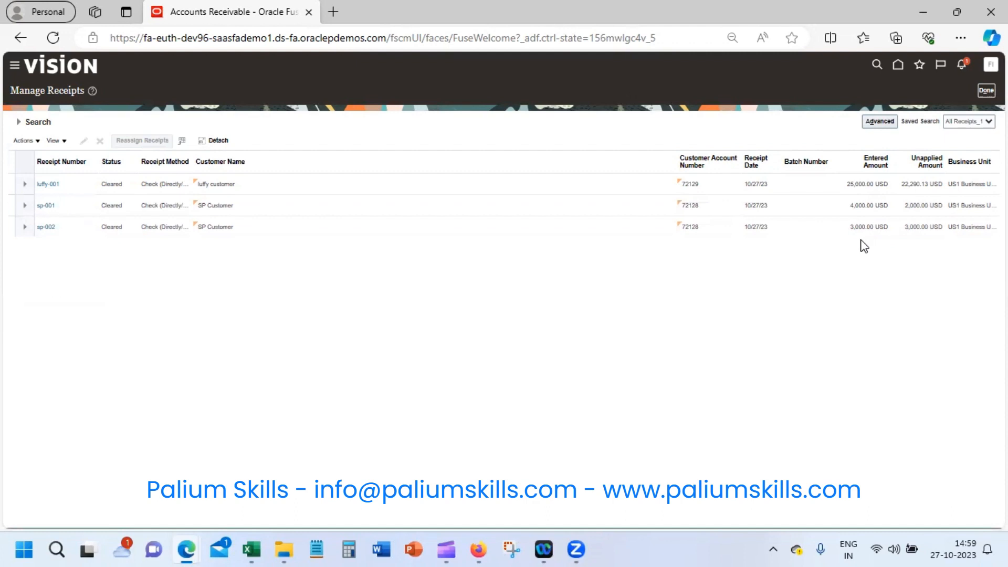
click(41, 227)
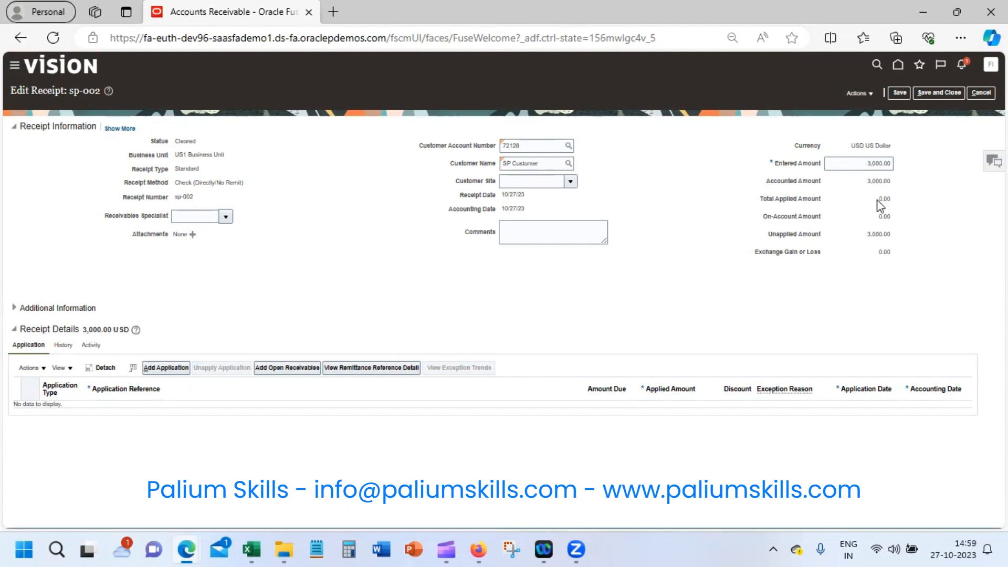
double_click(882, 236)
click(166, 367)
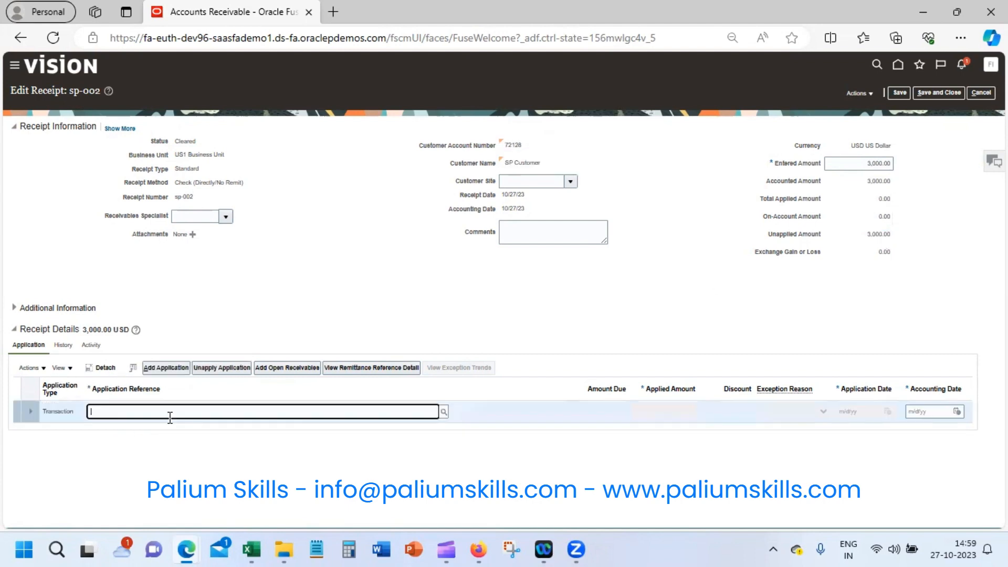
click(445, 410)
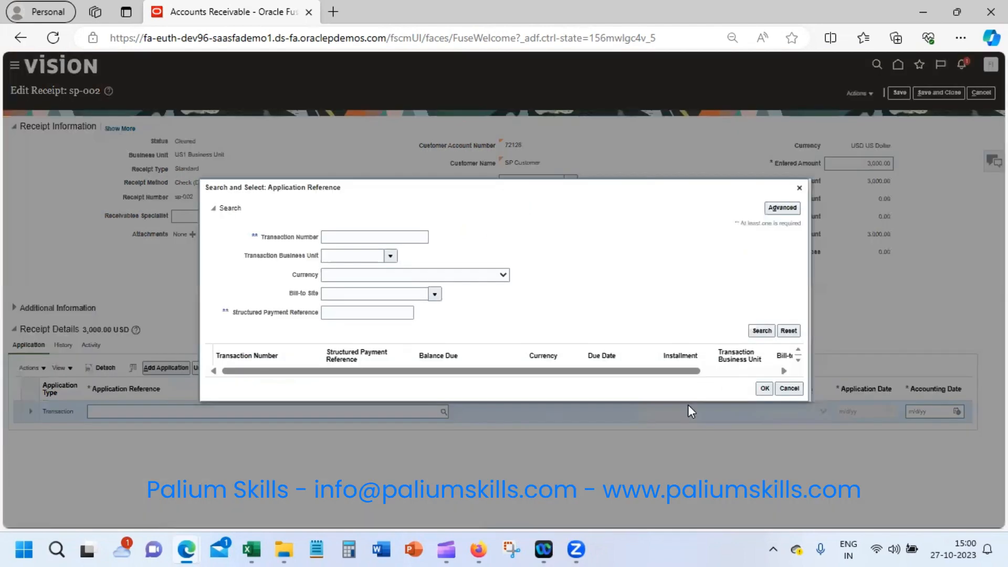
click(761, 331)
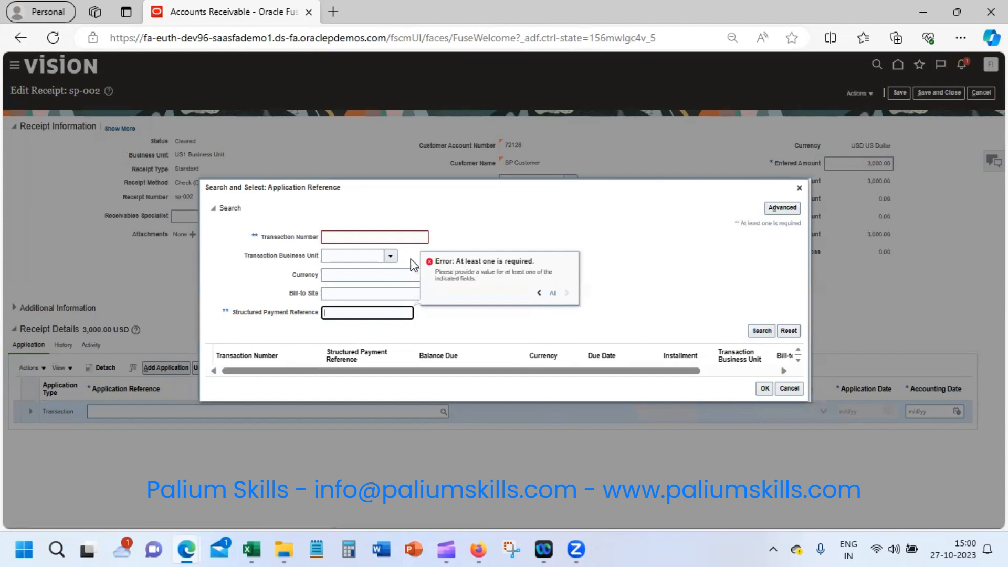
click(408, 235)
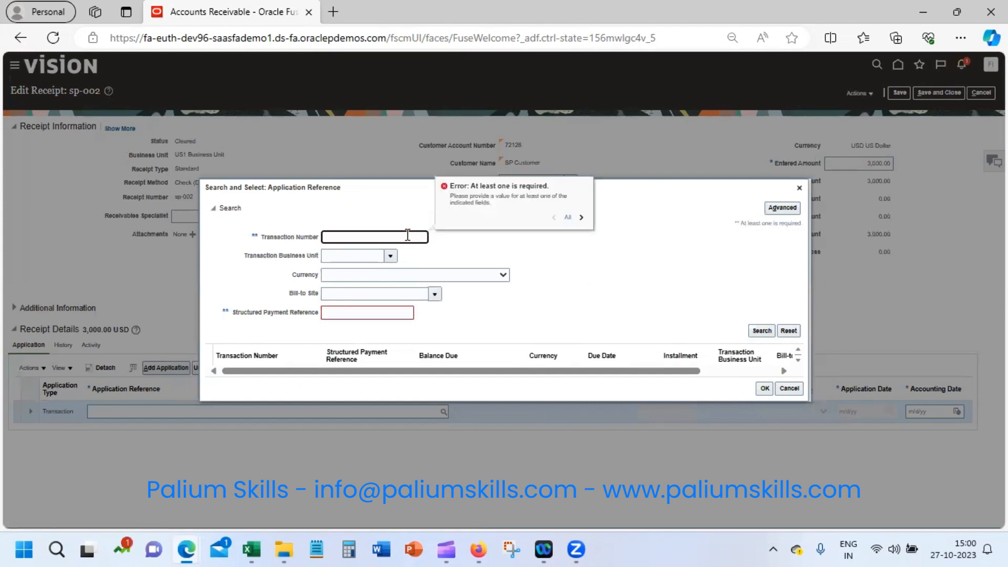
click(789, 388)
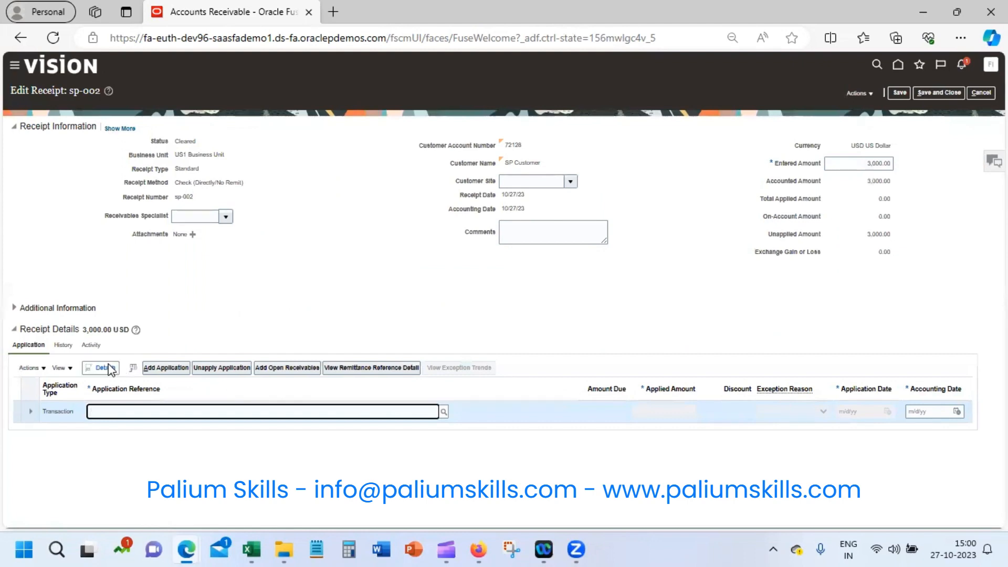
click(213, 369)
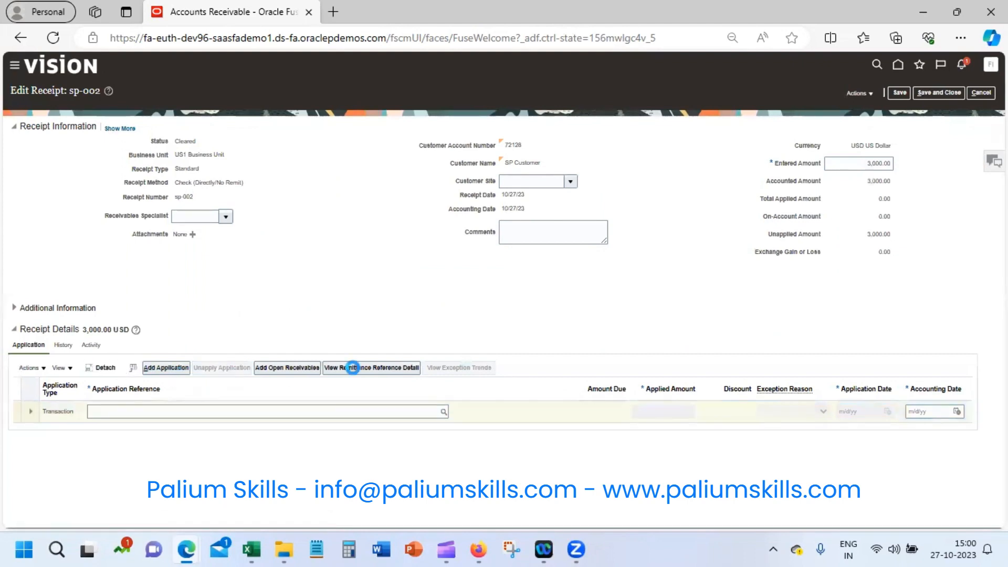
- Search SP Customer's open receivables in US1 Business Unit, apply receipt sp-002 to the open invoice, and save and close the receipt
click(293, 368)
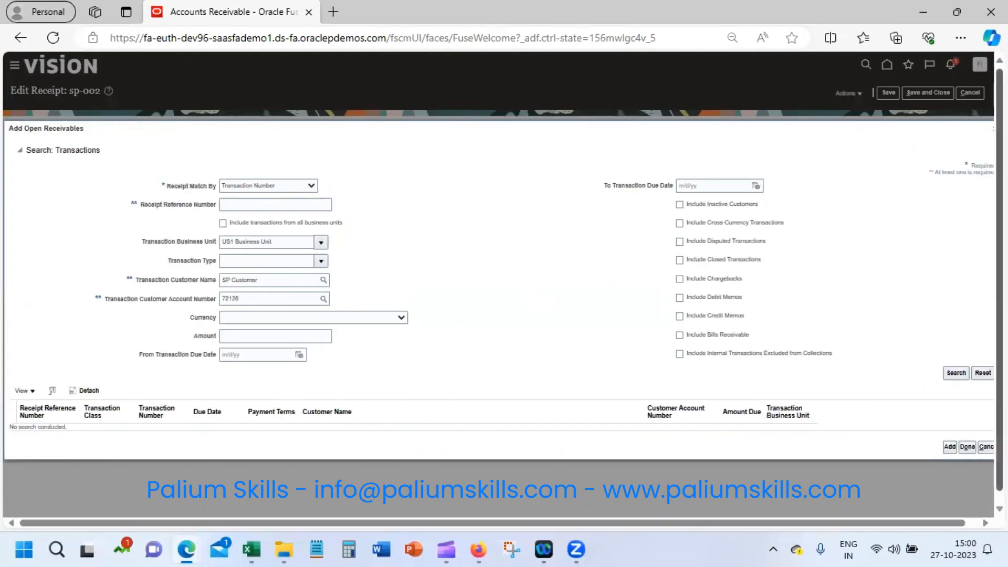
click(958, 374)
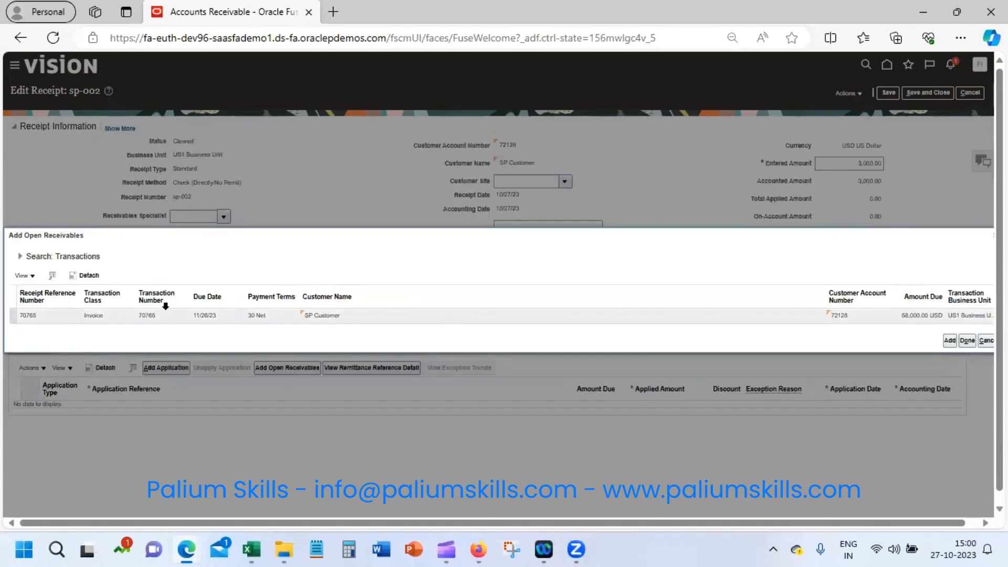
click(283, 315)
click(953, 340)
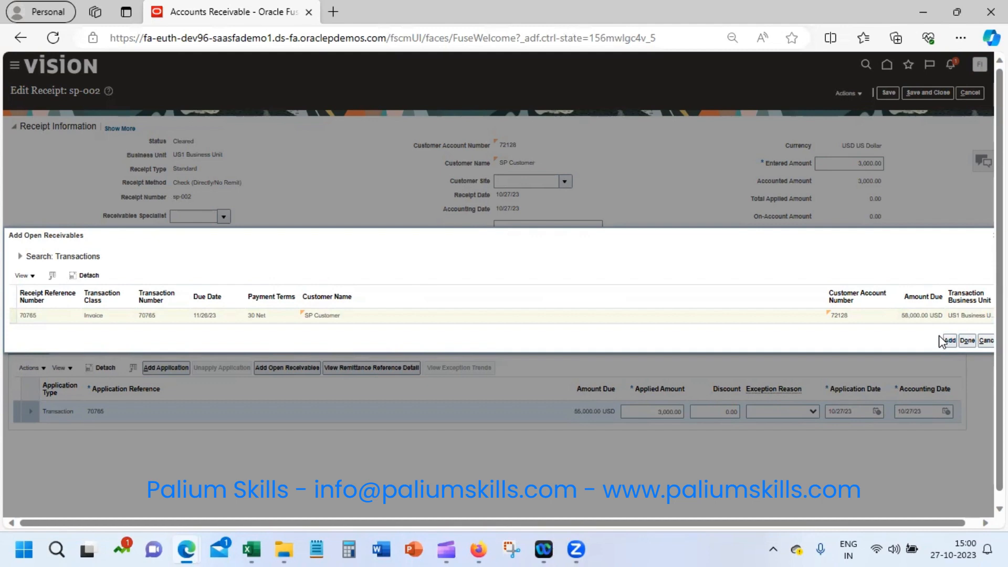
click(967, 341)
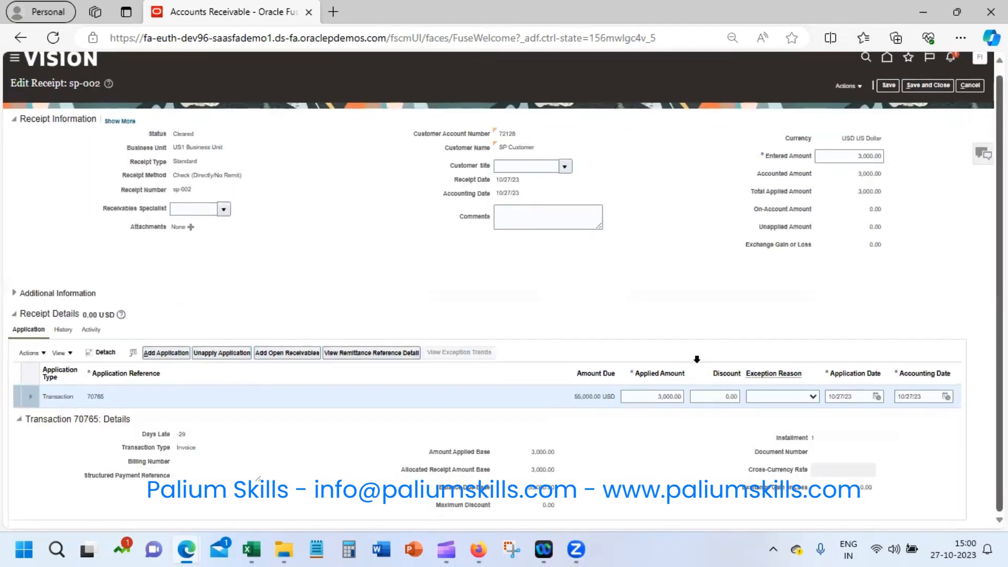
double_click(538, 487)
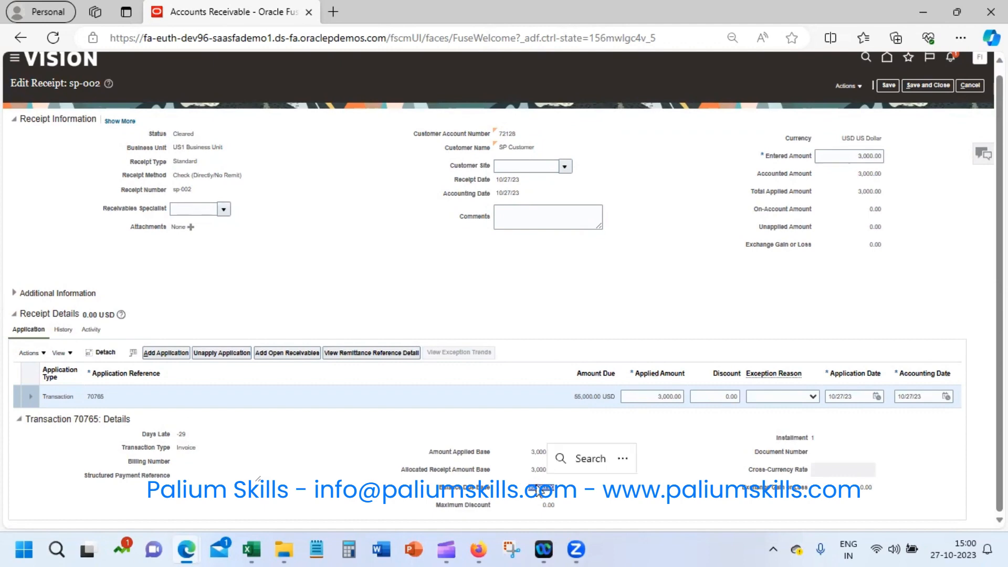
click(530, 469)
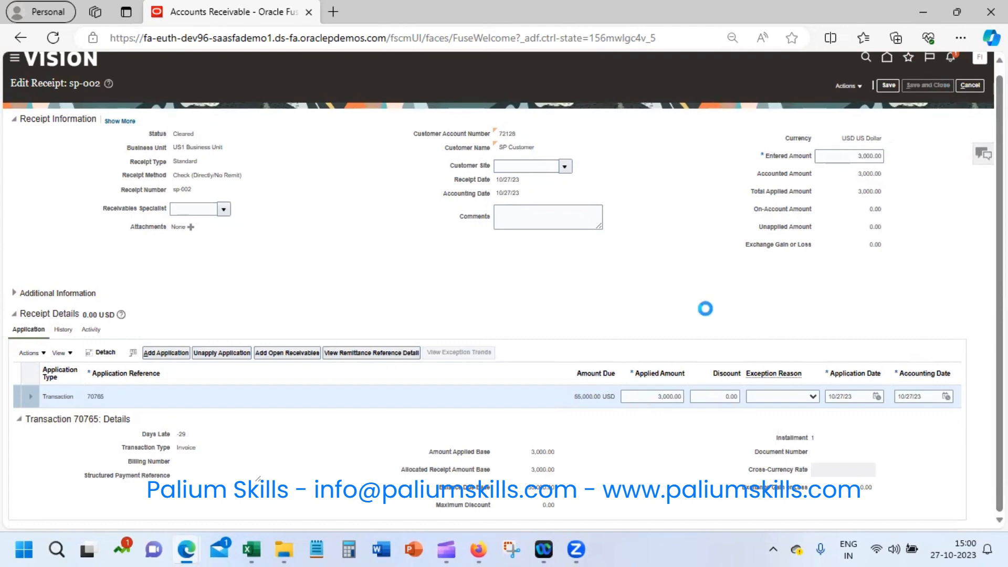
- Post receipt sp-002 to the ledger and dismiss the confirmation
click(849, 85)
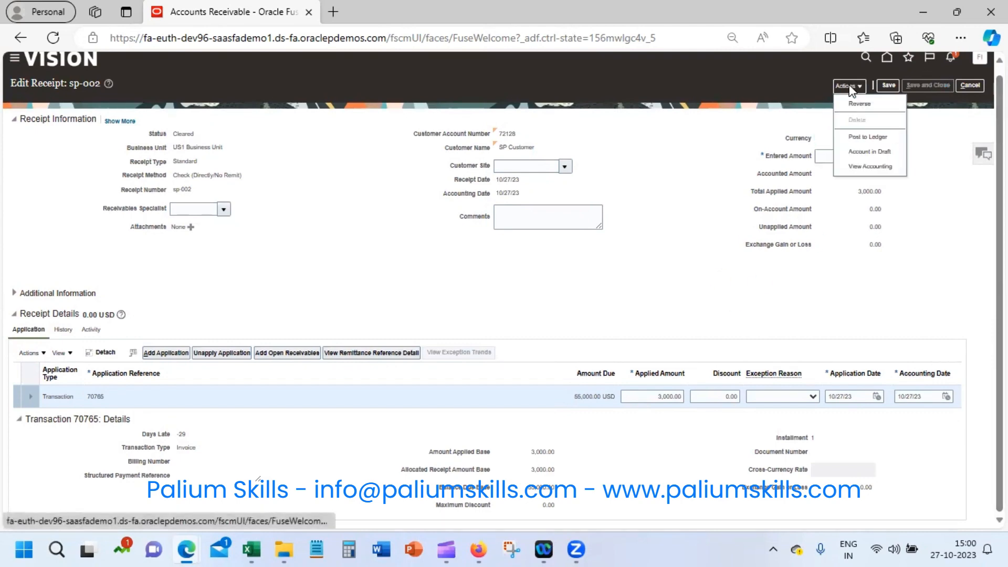
click(867, 137)
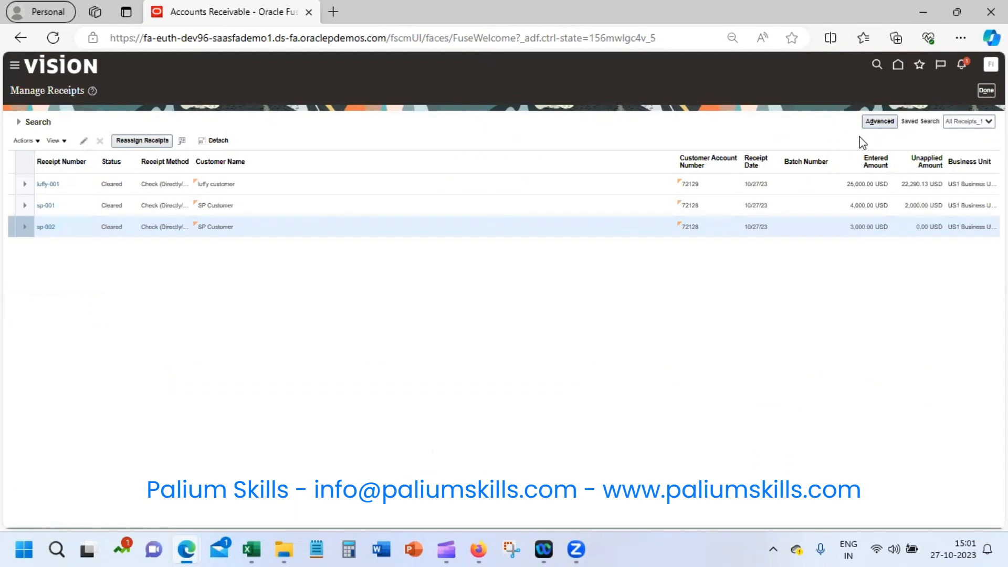
click(76, 225)
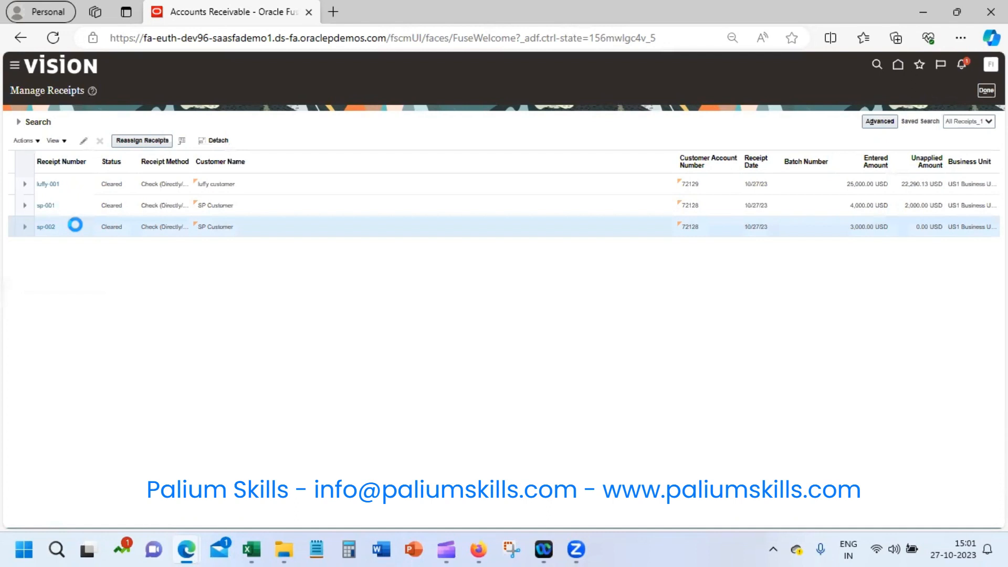
click(36, 139)
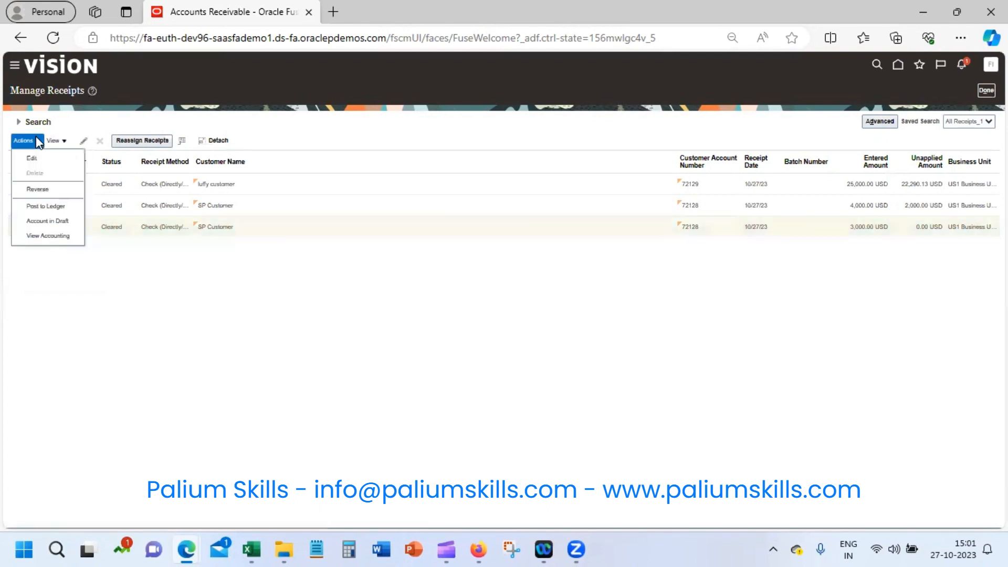
click(55, 206)
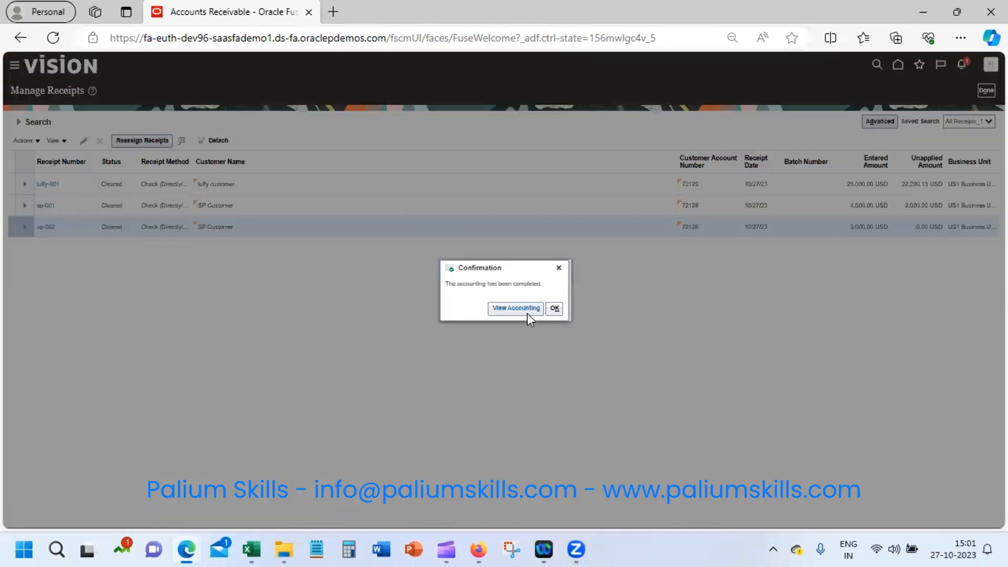
click(554, 308)
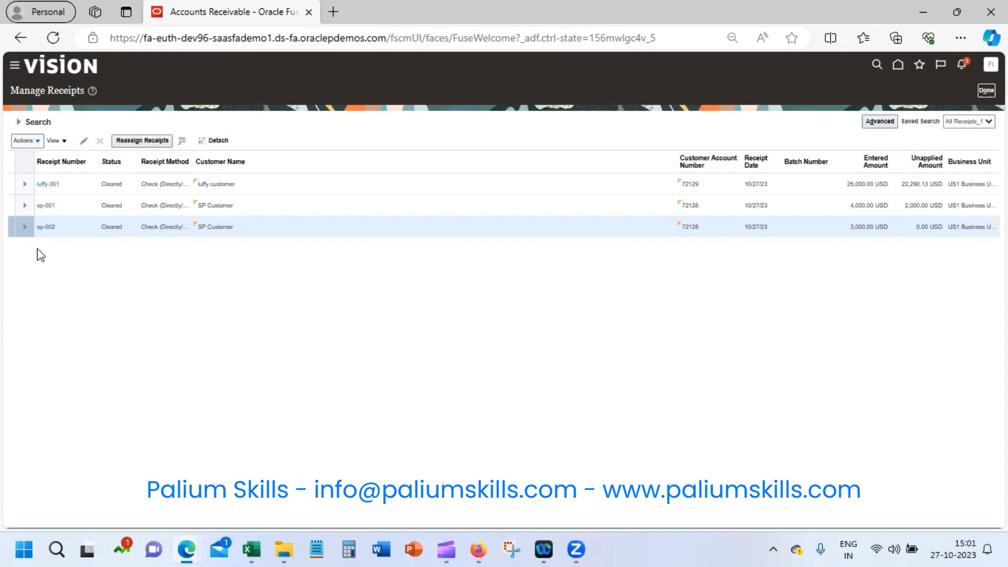
- Reopen receipt sp-002 and reverse it with category Nonsufficient funds and reason Nonsufficient funds
click(46, 227)
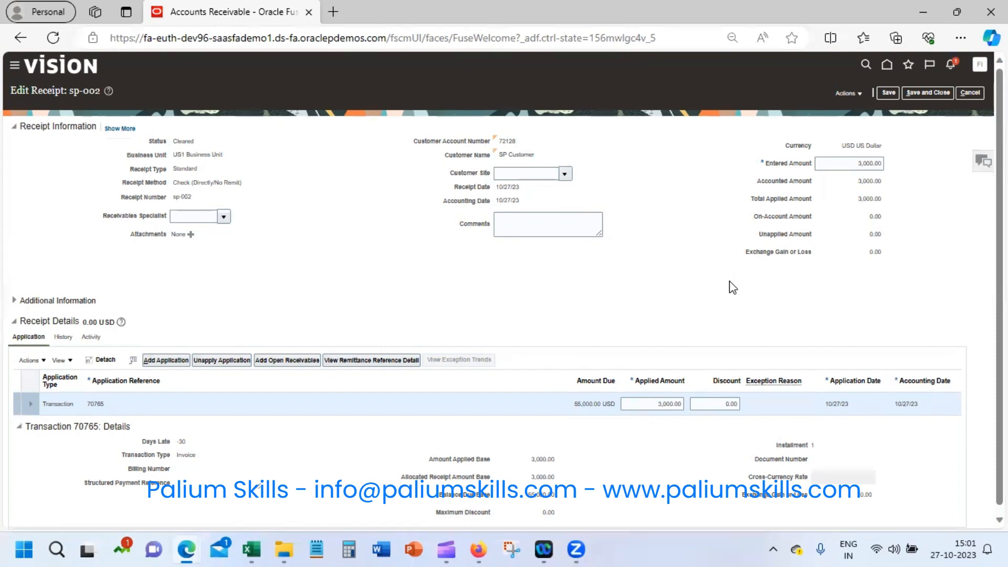
click(846, 93)
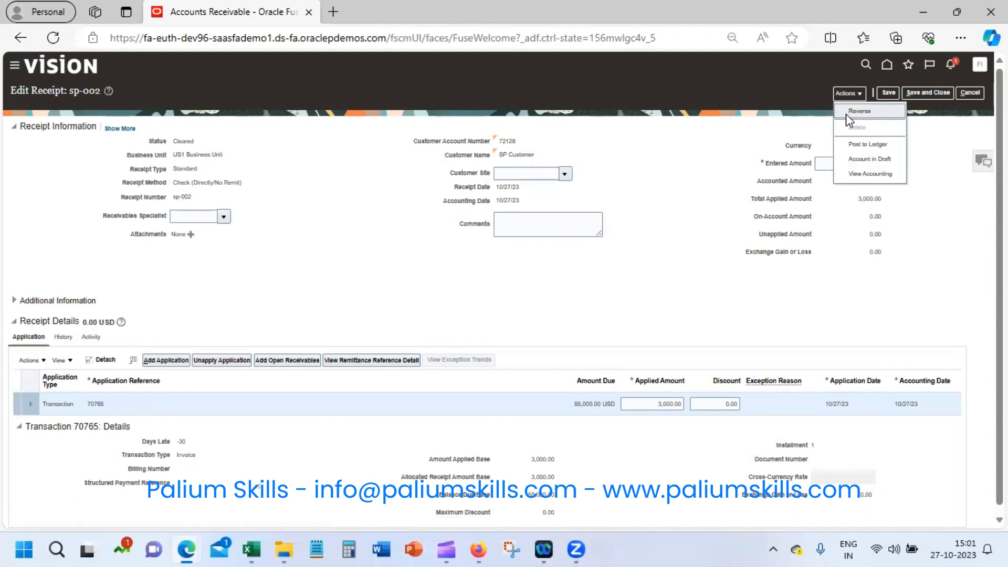
click(876, 111)
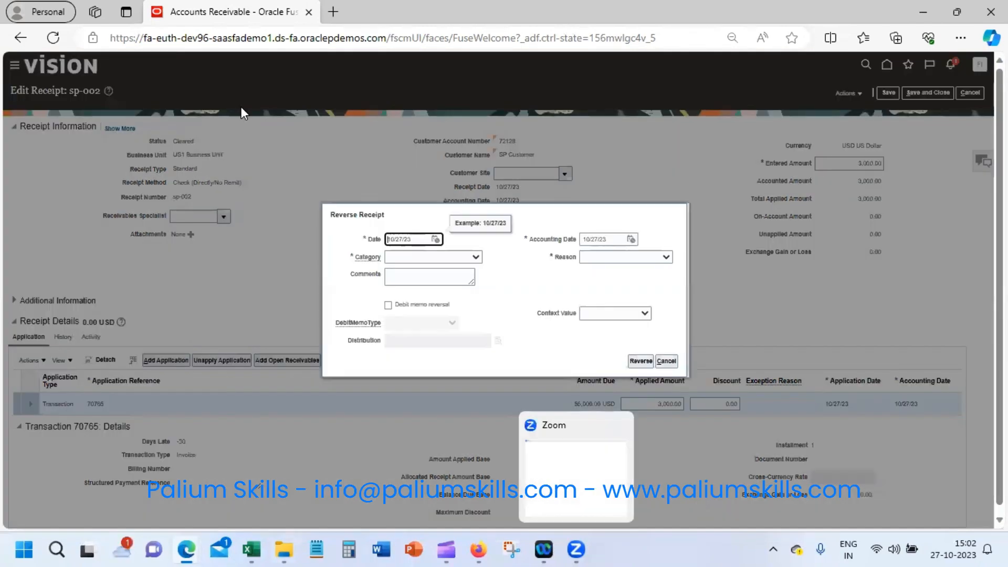
click(468, 260)
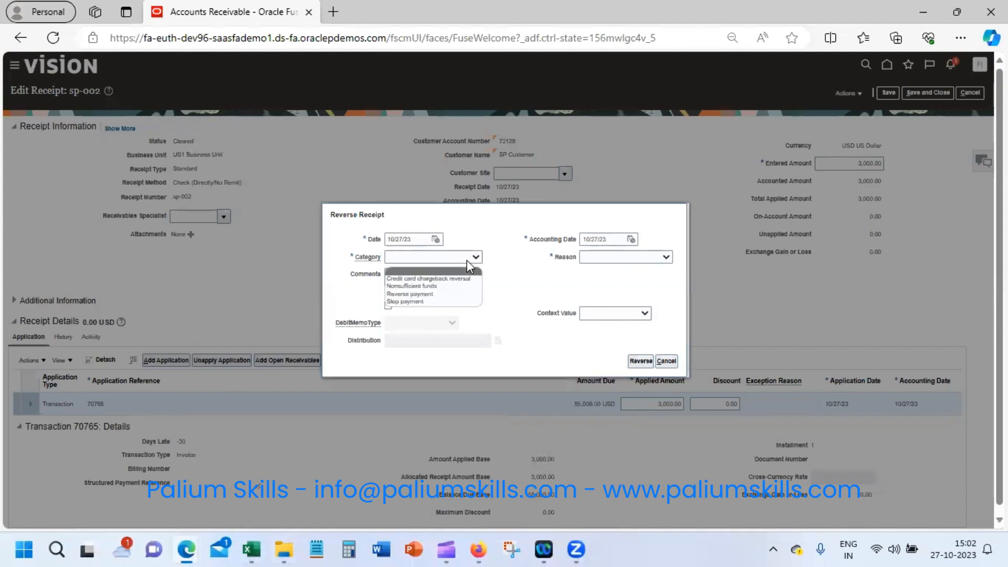
click(456, 287)
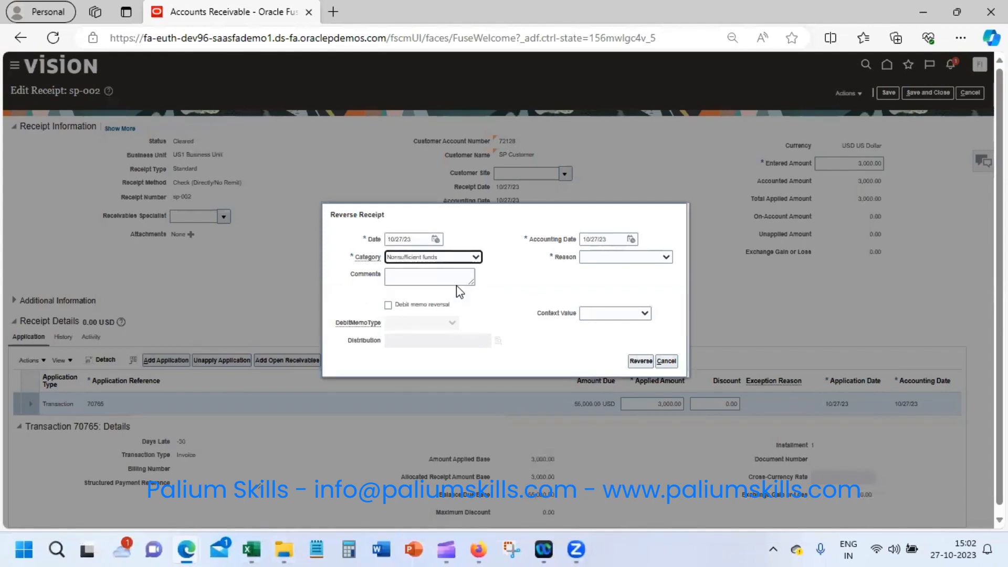
click(663, 257)
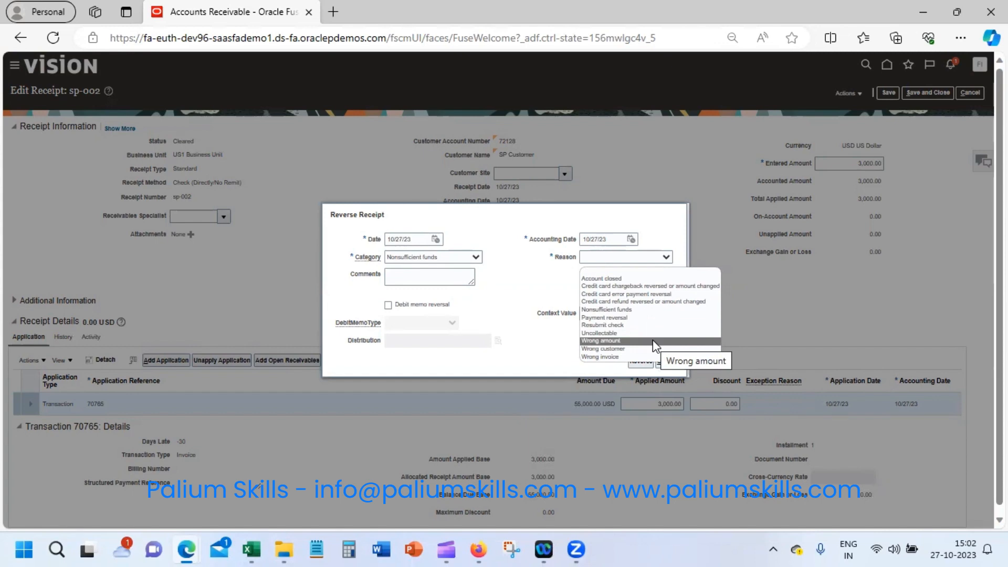
click(656, 310)
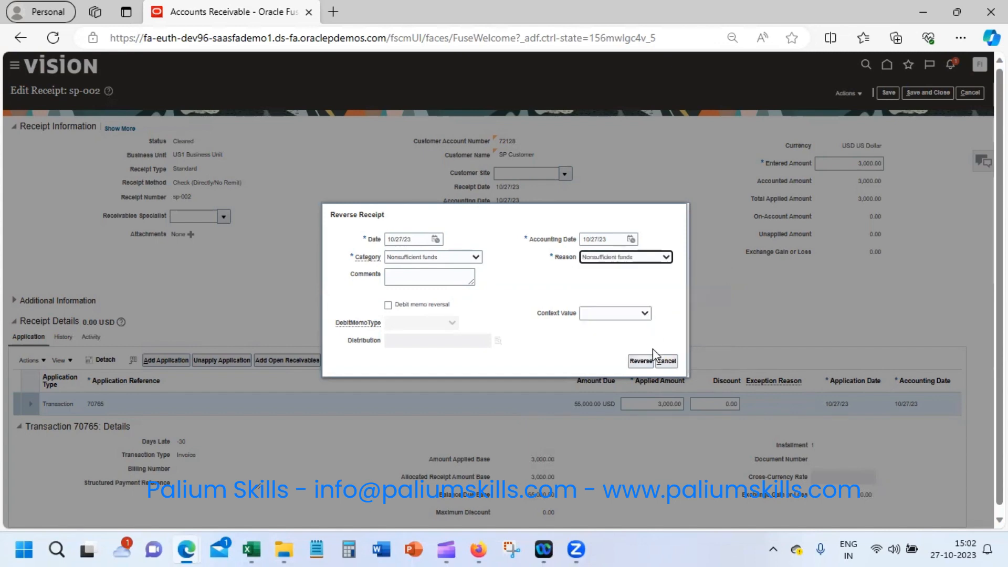
click(646, 361)
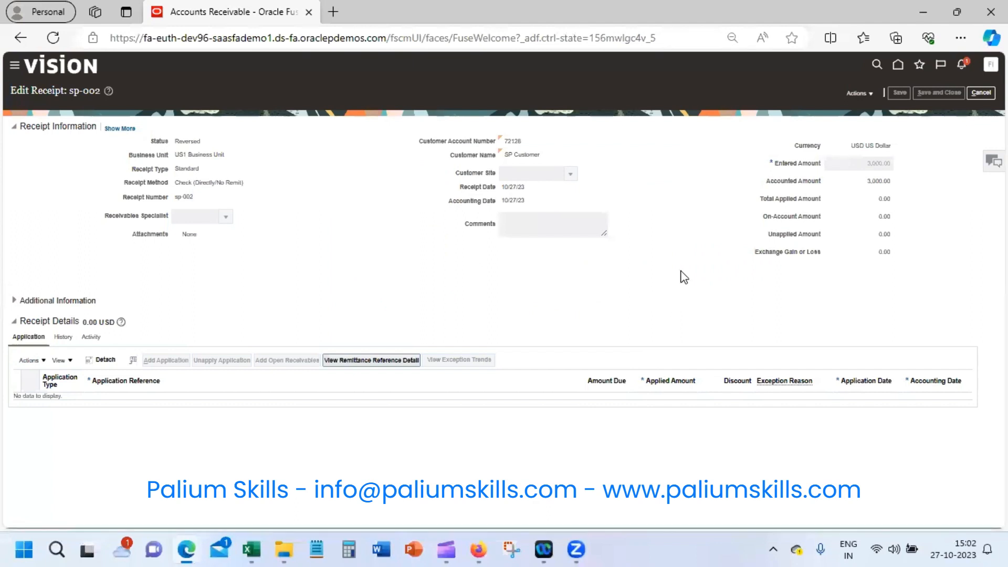
- Post the reversal of receipt sp-002 to the ledger, review its accounting lines, and return to the home page
click(859, 94)
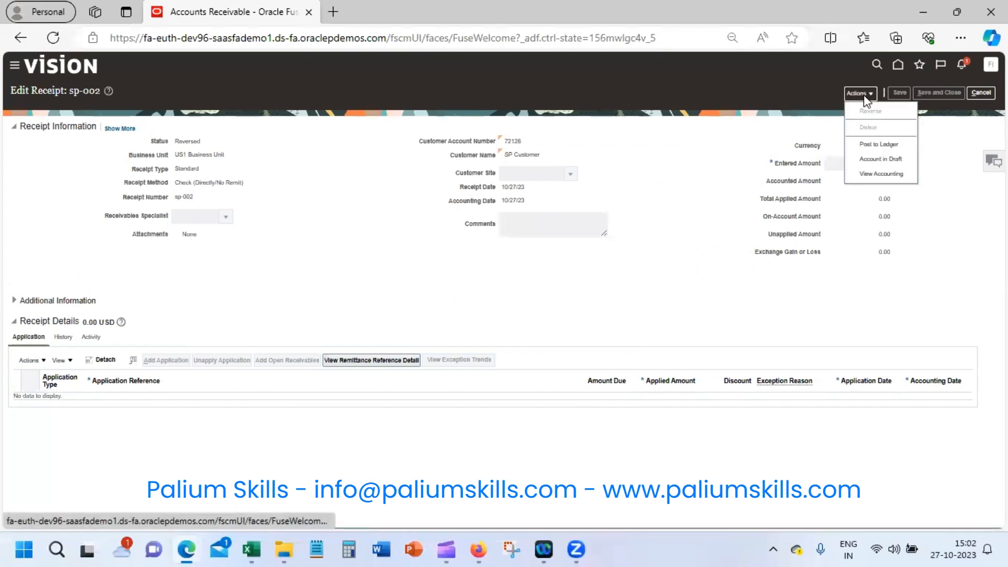
click(889, 145)
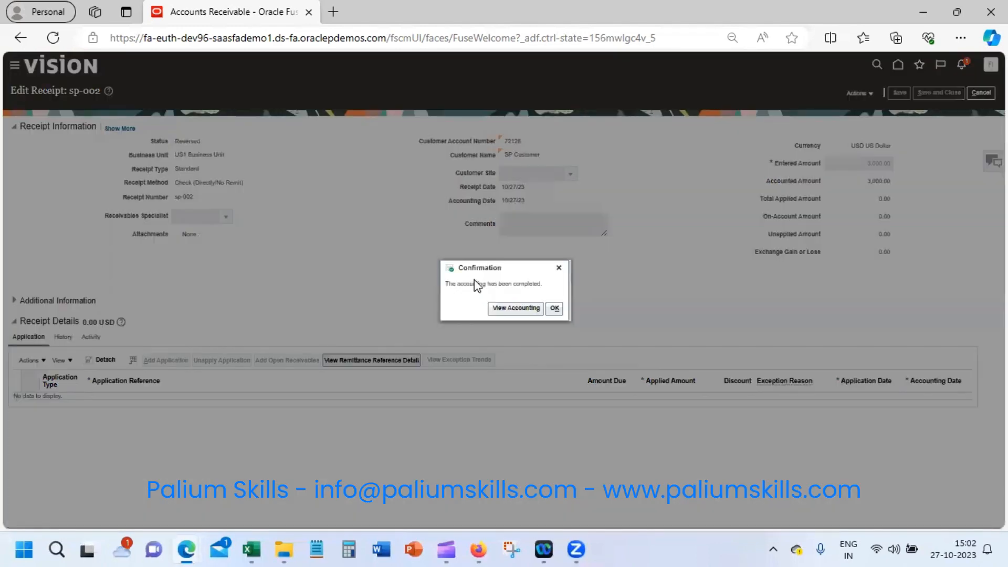
click(505, 308)
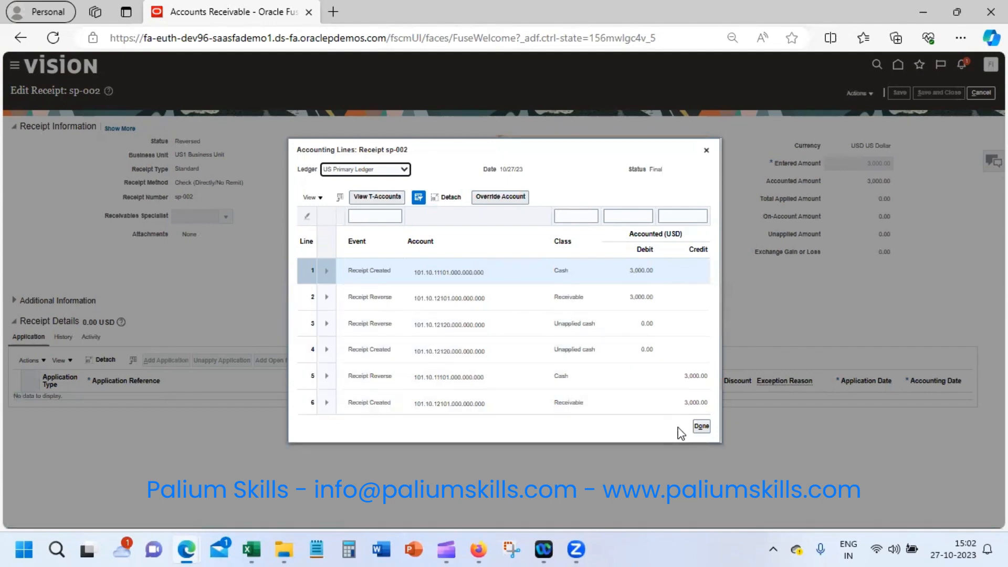
click(703, 428)
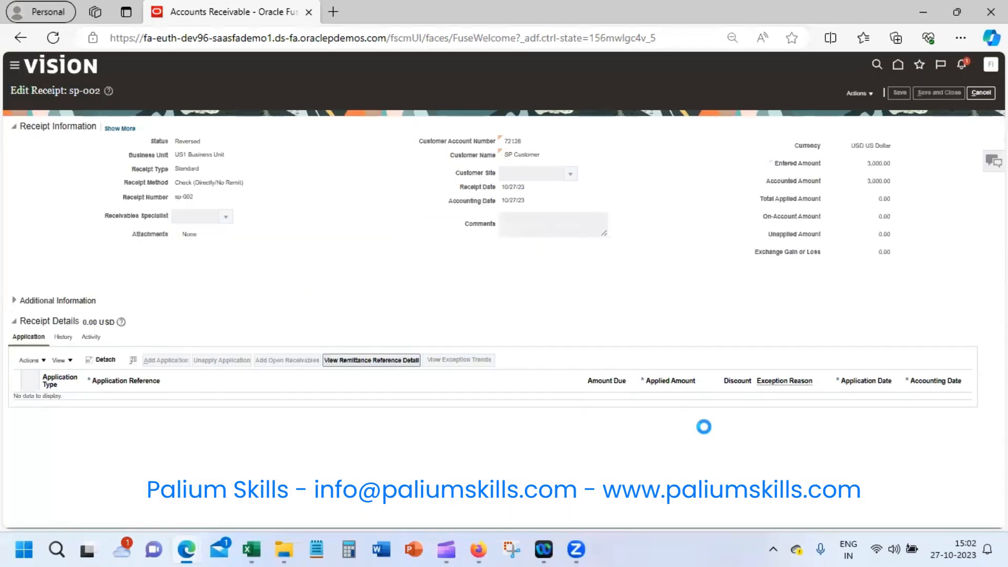
click(897, 64)
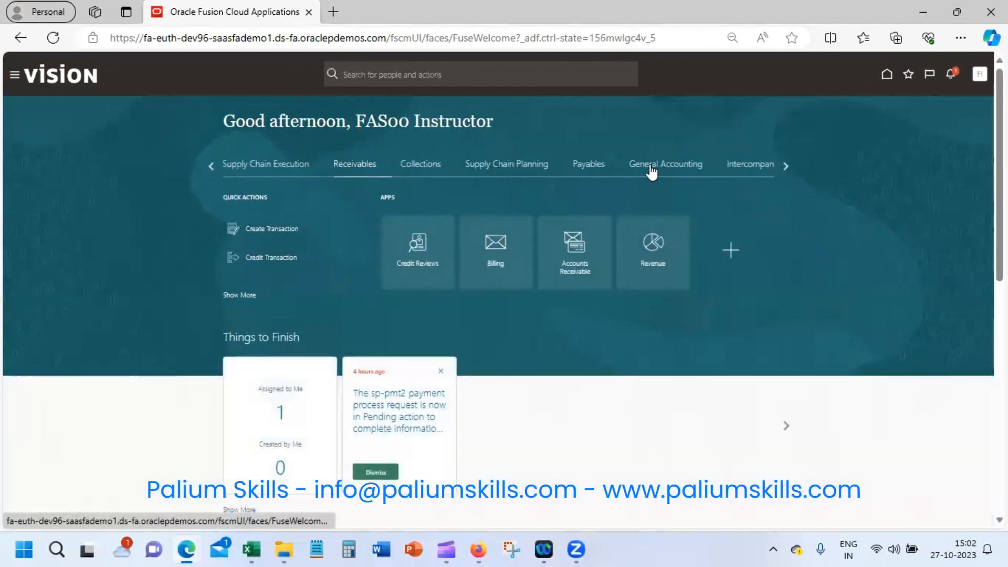
- Open the Manage Journals page from the Journals work area in General Accounting
click(651, 168)
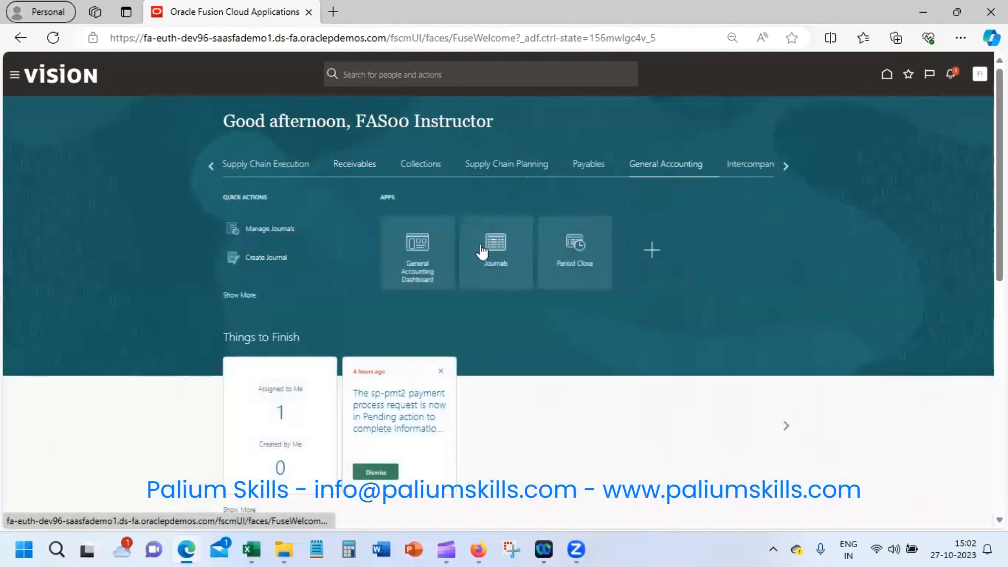
click(508, 264)
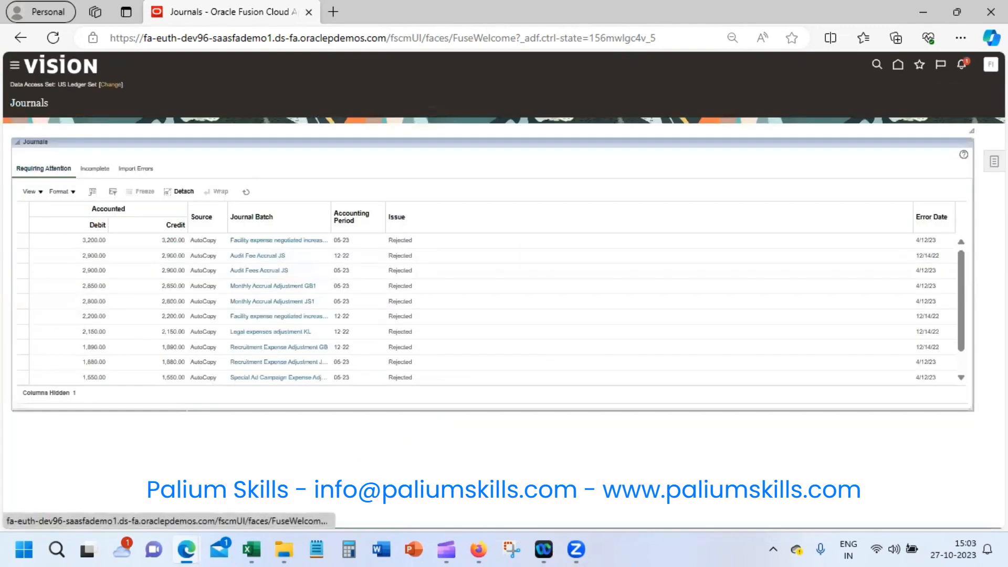
click(994, 161)
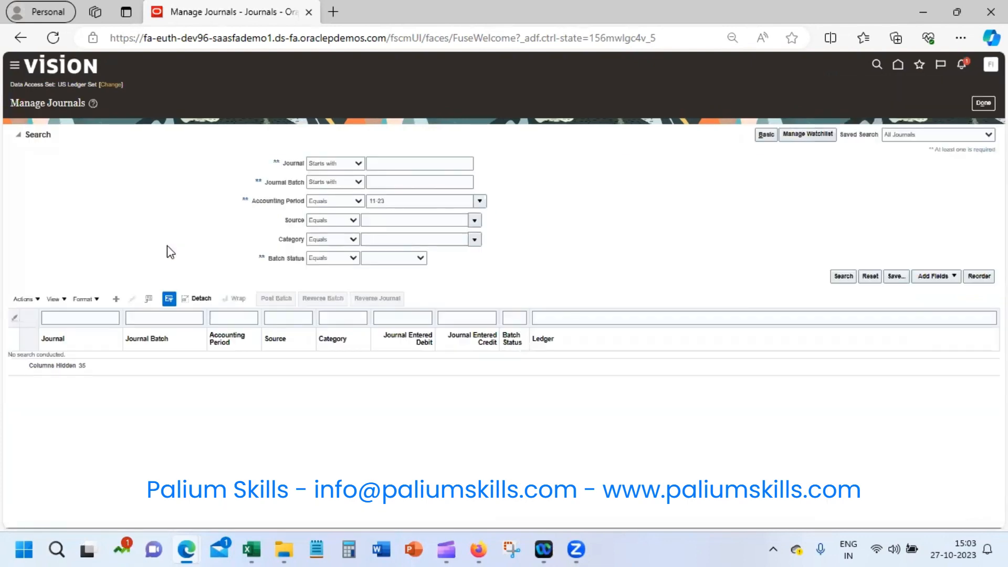
- Search for journals with accounting period 10-23 and source Receivables
drag(380, 201, 355, 201)
text(10)
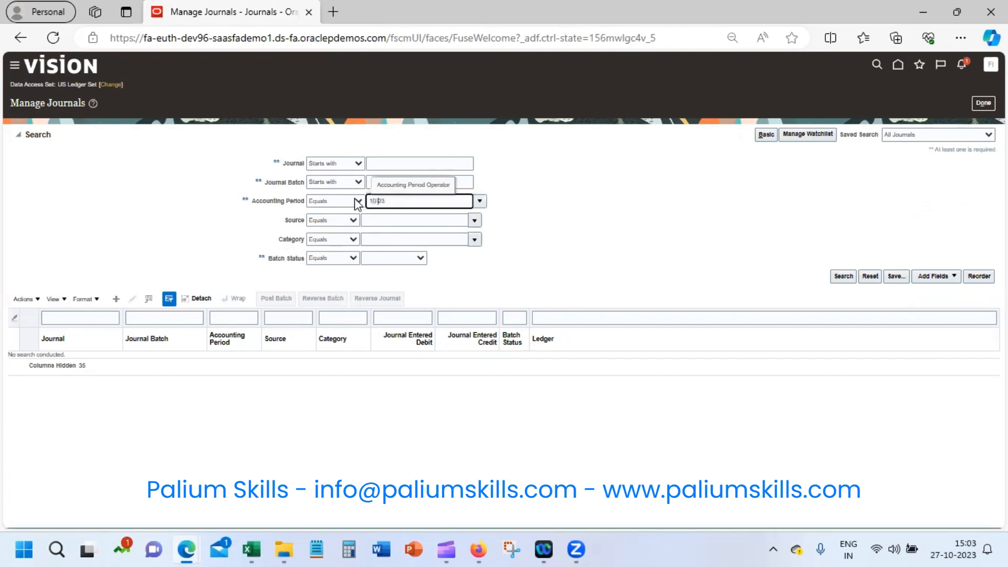
text(-)
key(Tab)
key(Tab)
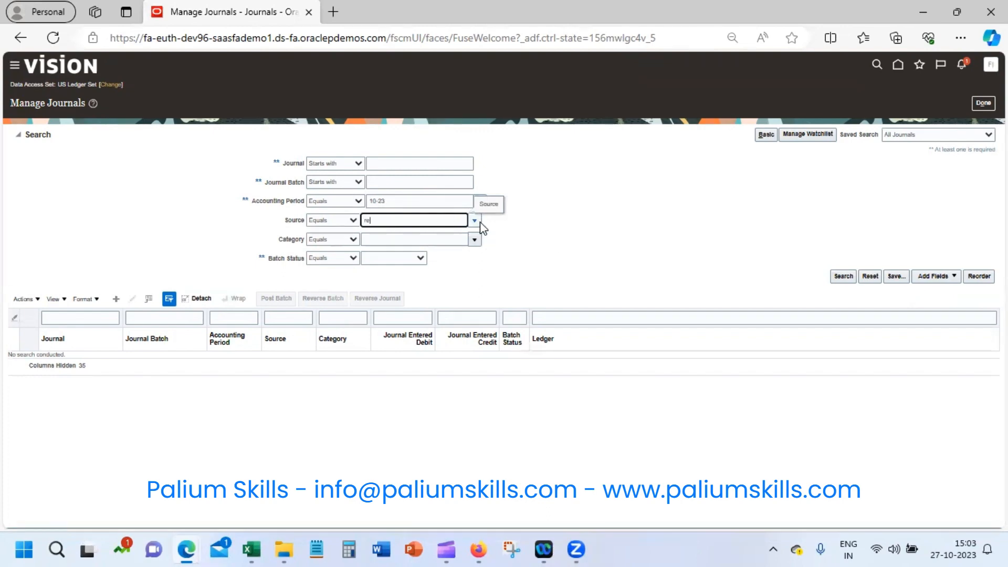
text(ceivables)
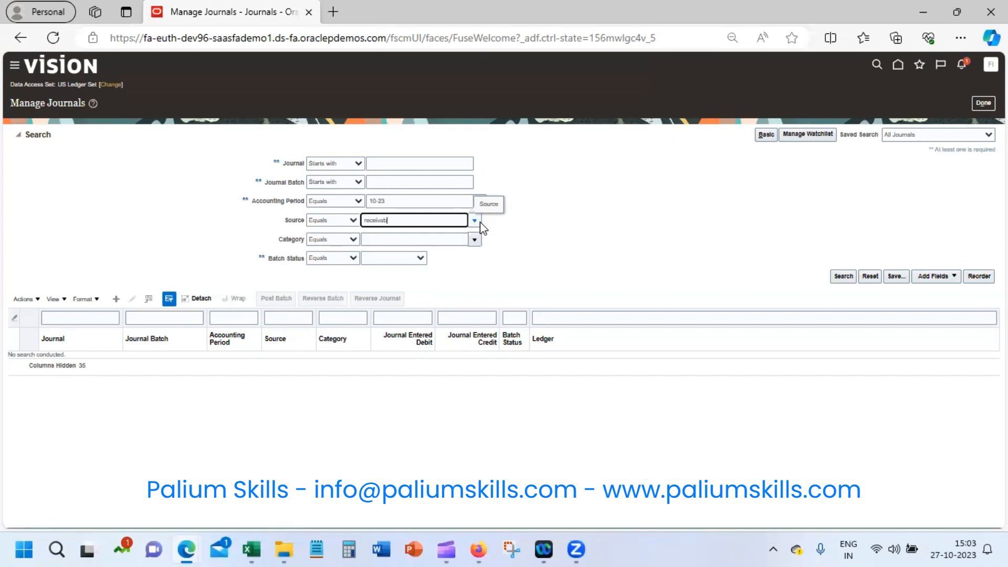
key(Tab)
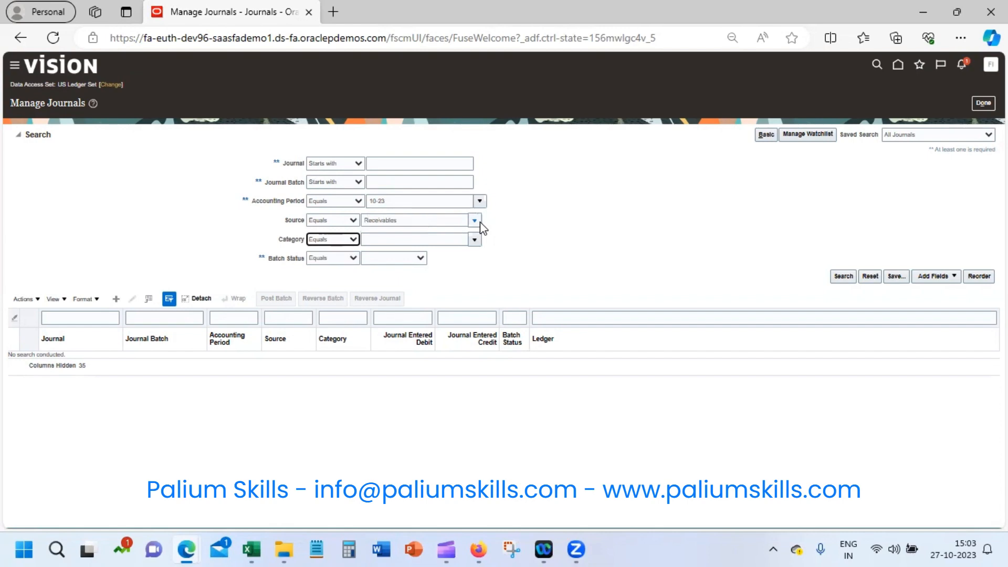
click(839, 277)
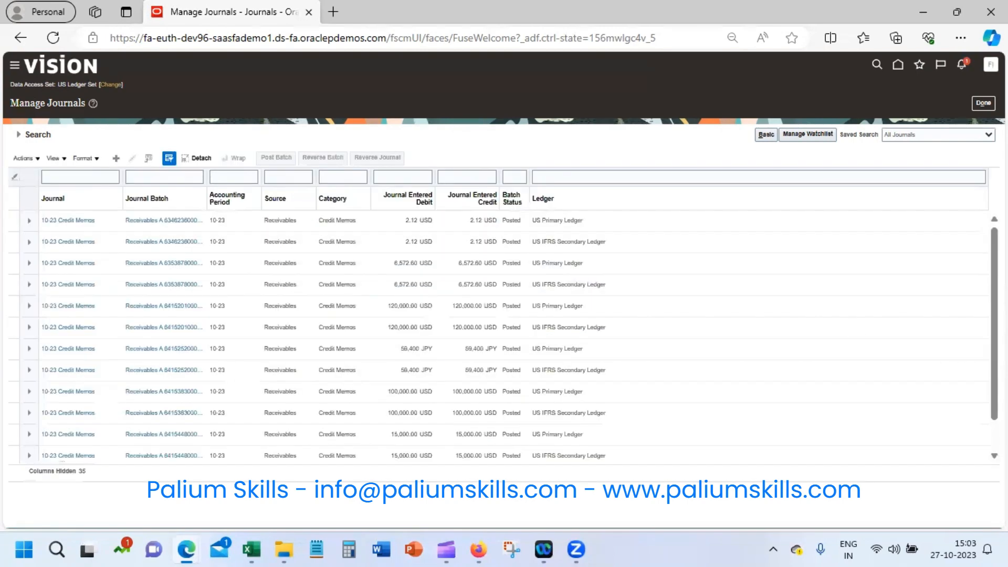
- Find the 6,000.00 USD 10-23 Receipts journal in US Primary Ledger and open it to view its journal lines
scroll(847, 280, down, 1)
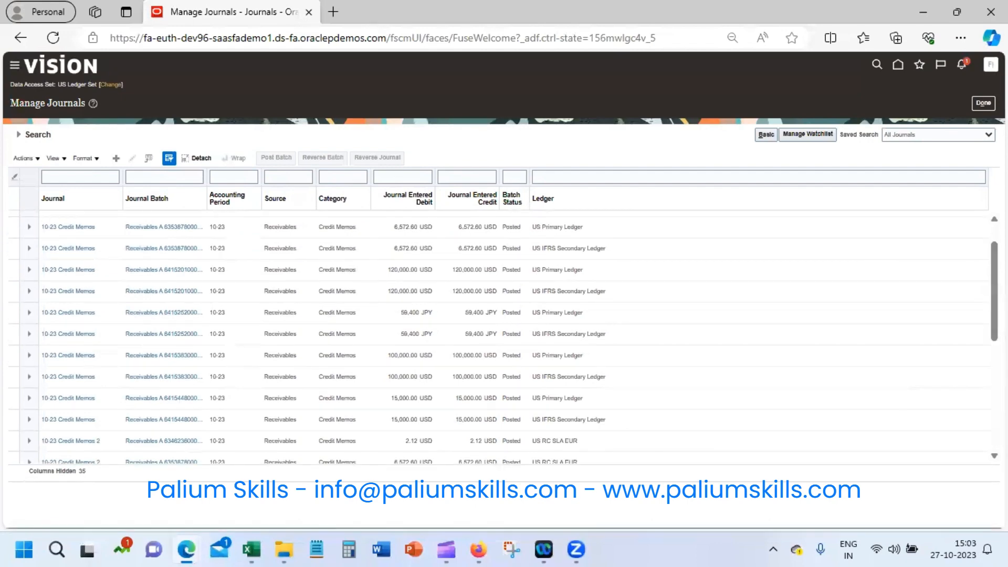
scroll(503, 347, down, 5)
scroll(503, 347, down, 5)
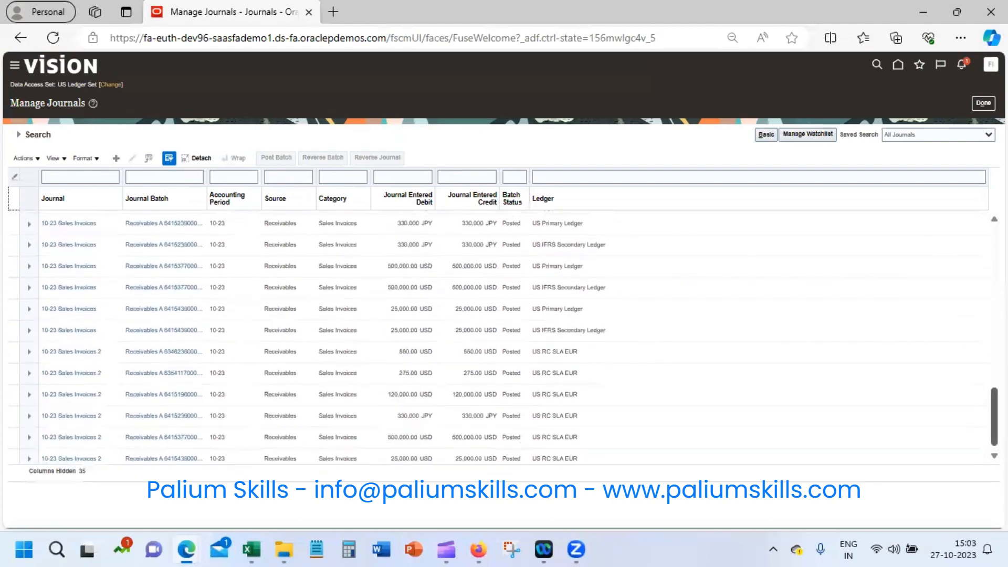
scroll(503, 339, down, 1)
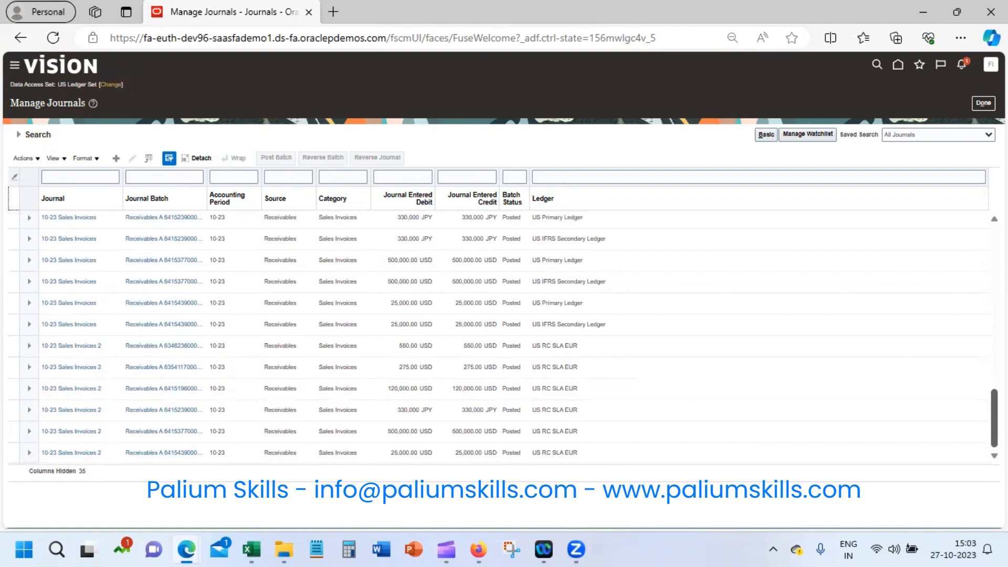
scroll(502, 336, up, 5)
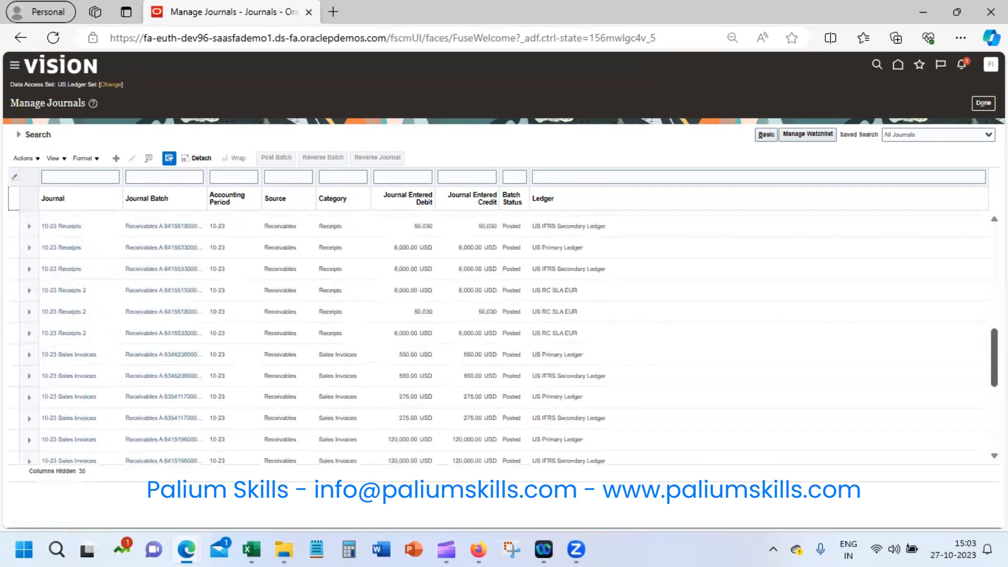
click(478, 332)
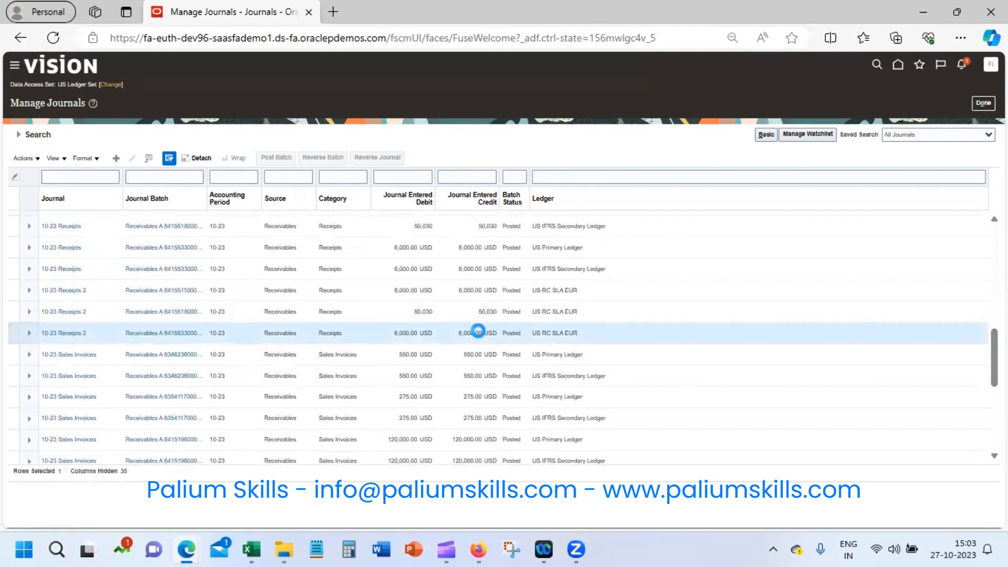
click(482, 246)
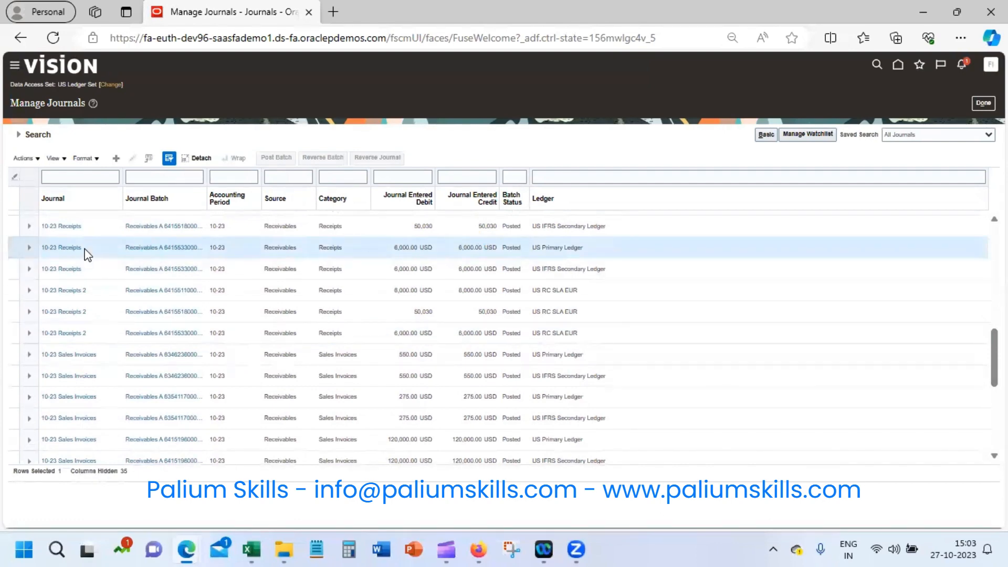
click(64, 247)
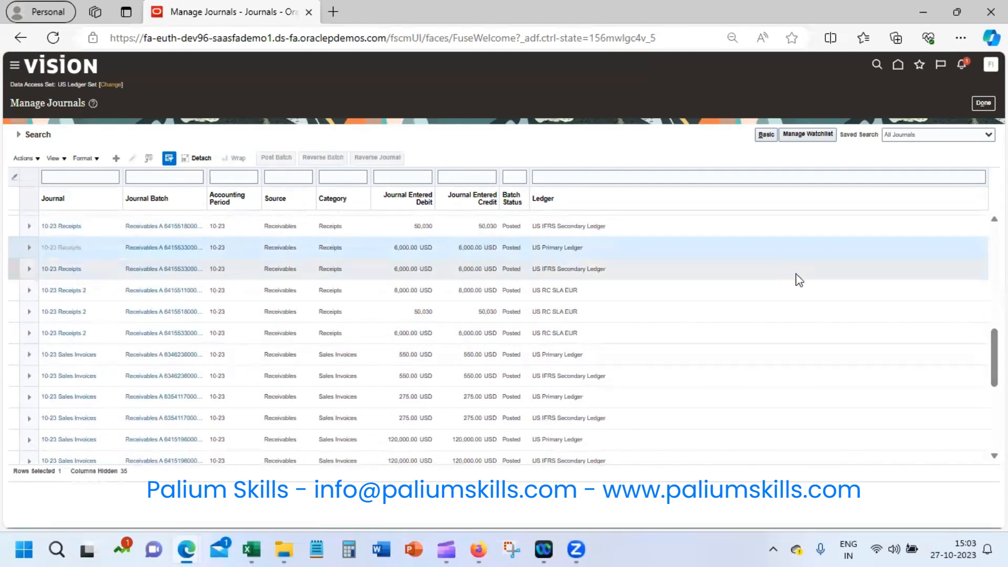
scroll(503, 290, down, 1)
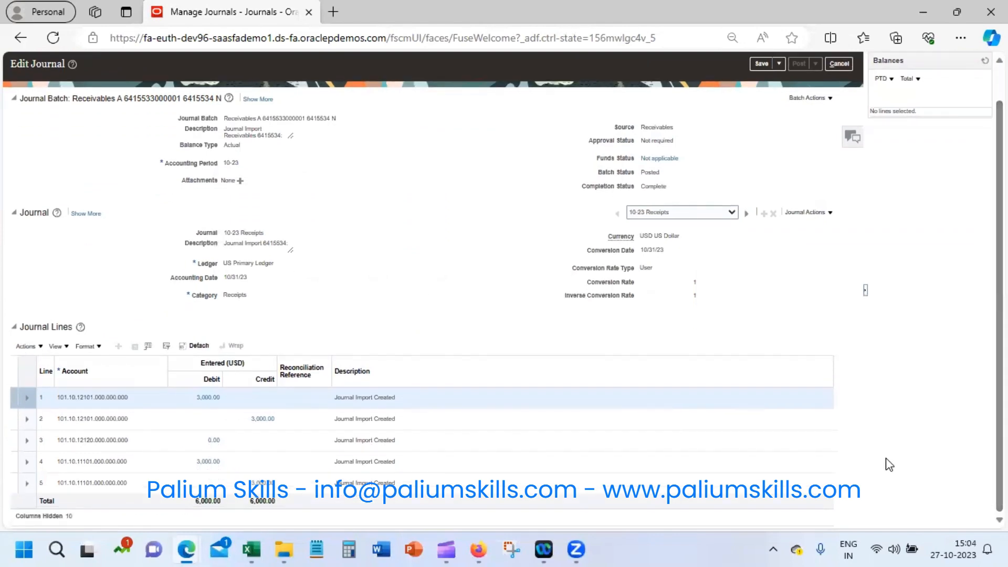
- Drill down from the credit amount on journal line 2 to the source receipt, check its status, and return to the journal
click(264, 420)
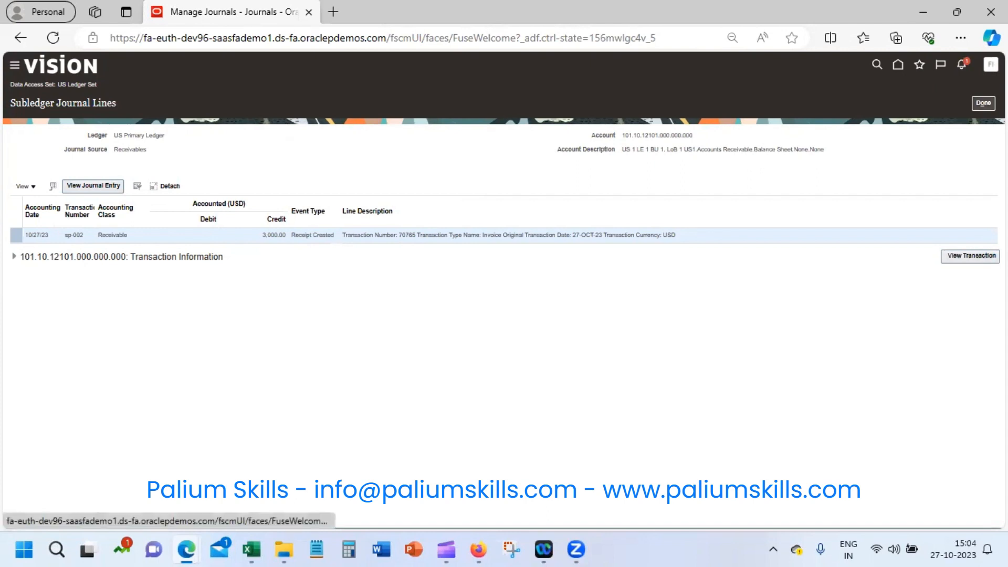
click(970, 256)
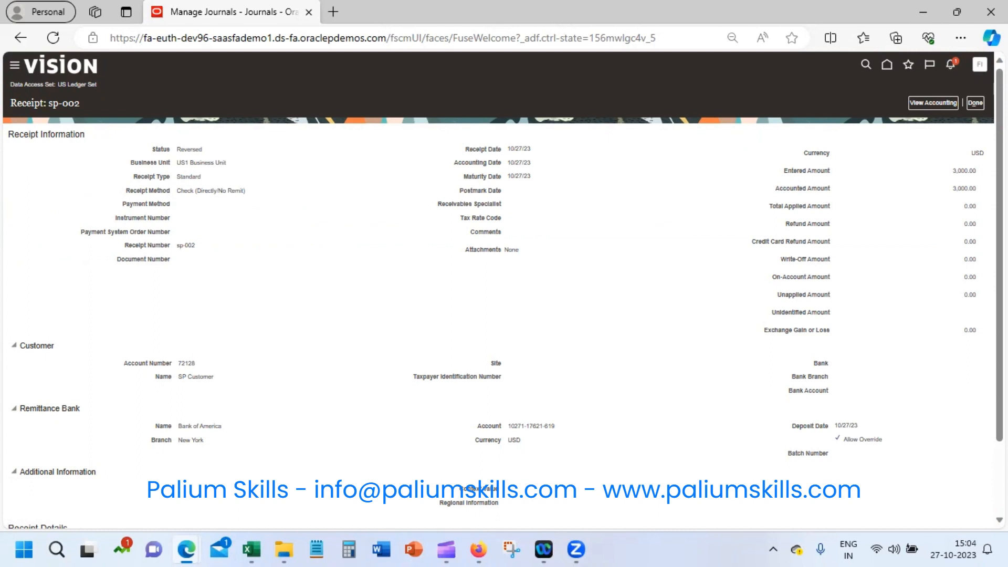
double_click(190, 150)
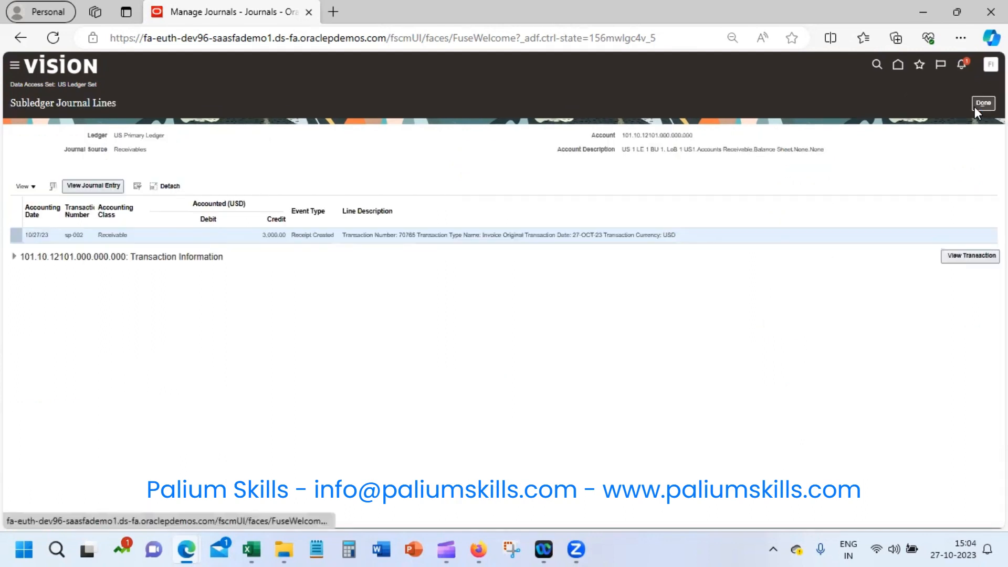
click(975, 105)
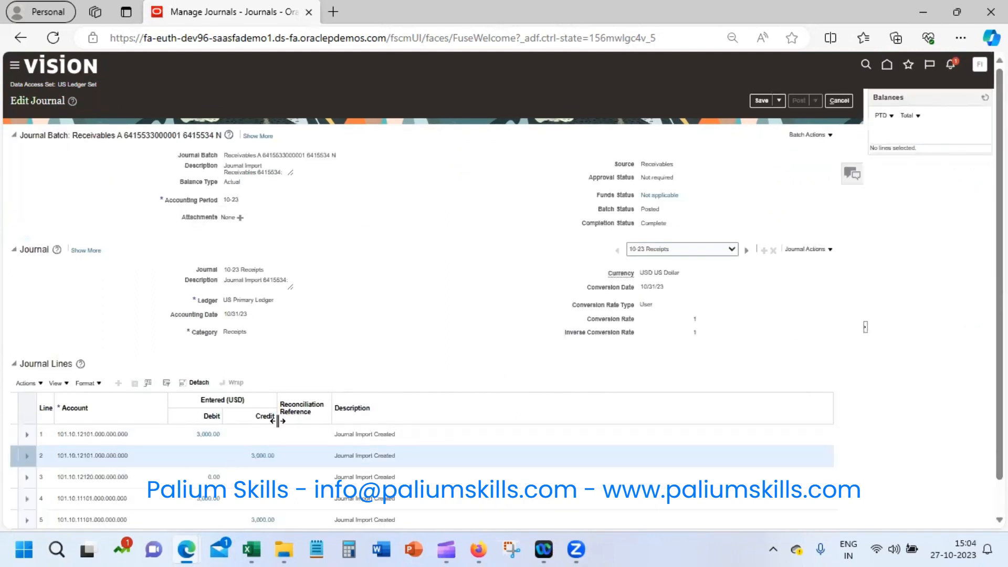
- Drill down from the debit amount on cash line 4 to its subledger line and source transaction, and return to the journal
click(205, 499)
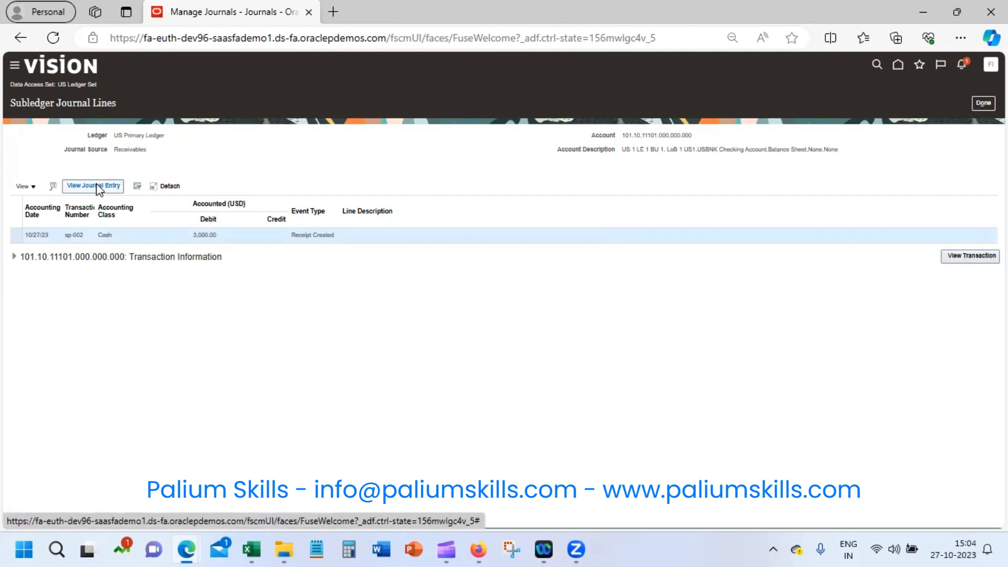
click(961, 257)
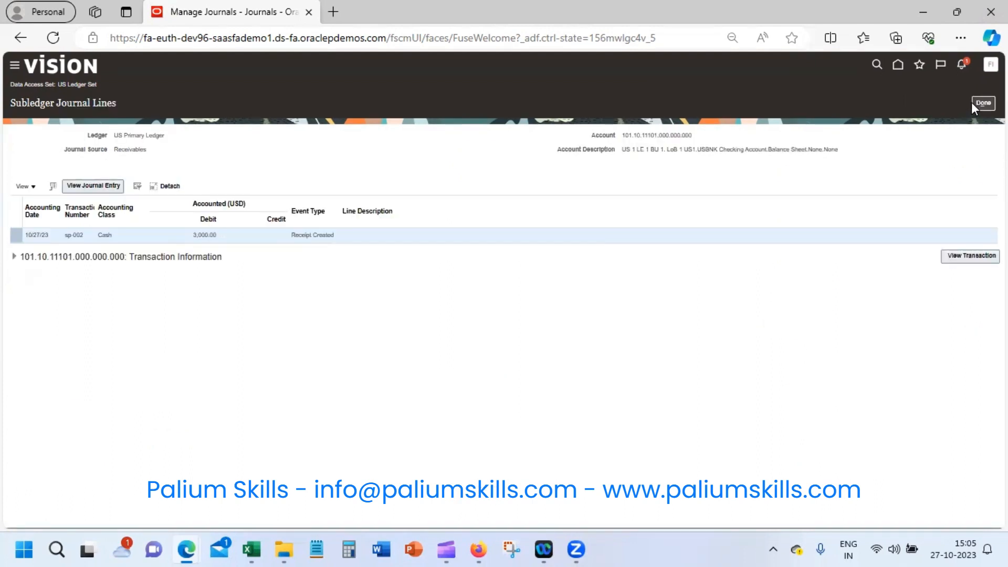
click(972, 104)
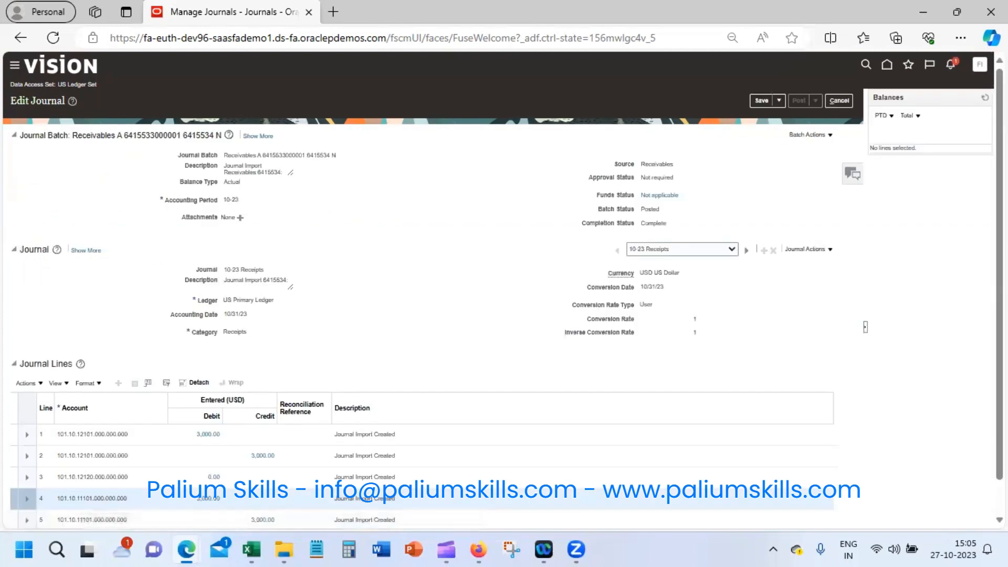
- Display the period-to-date balances for the account on journal line 4
click(885, 118)
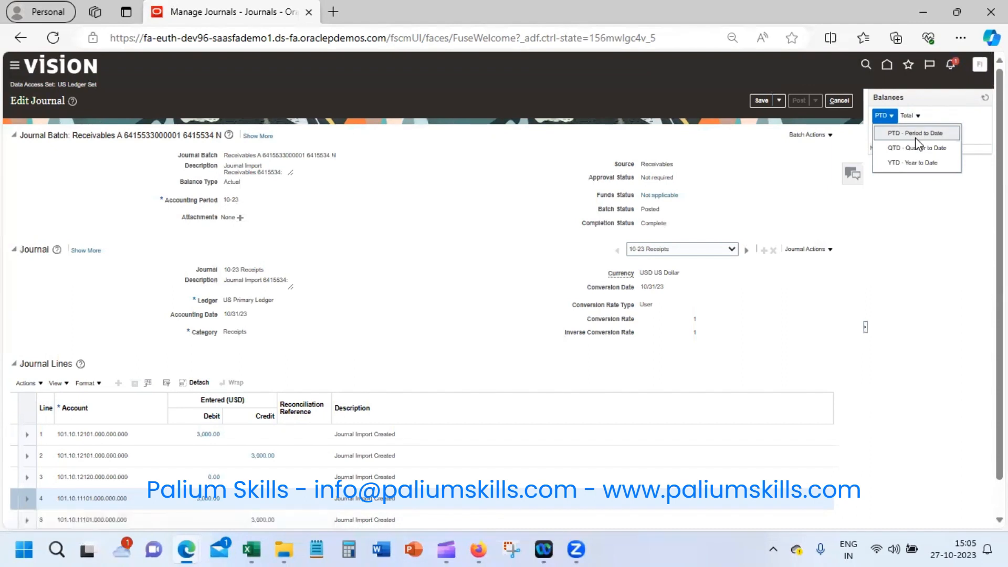
click(913, 134)
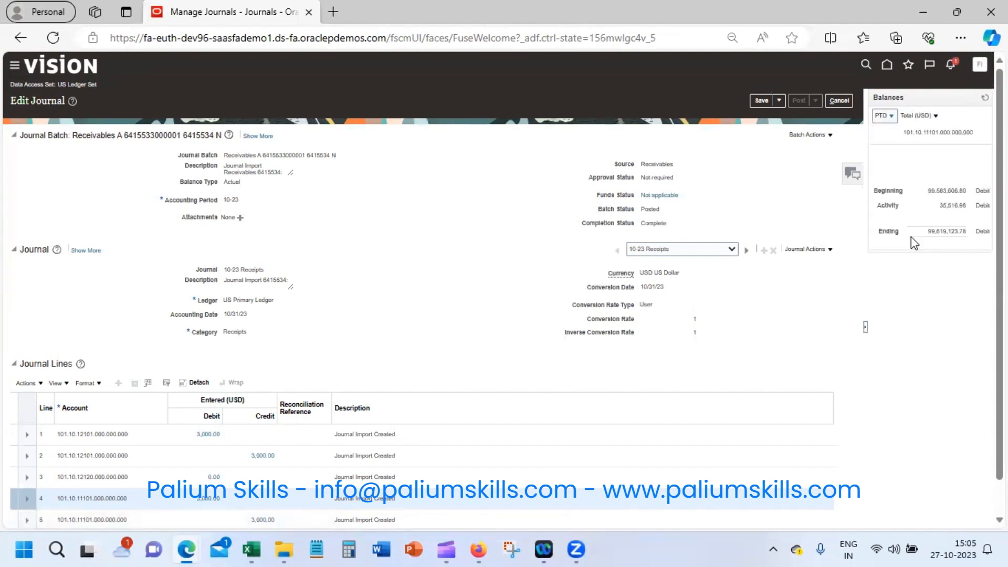
click(895, 326)
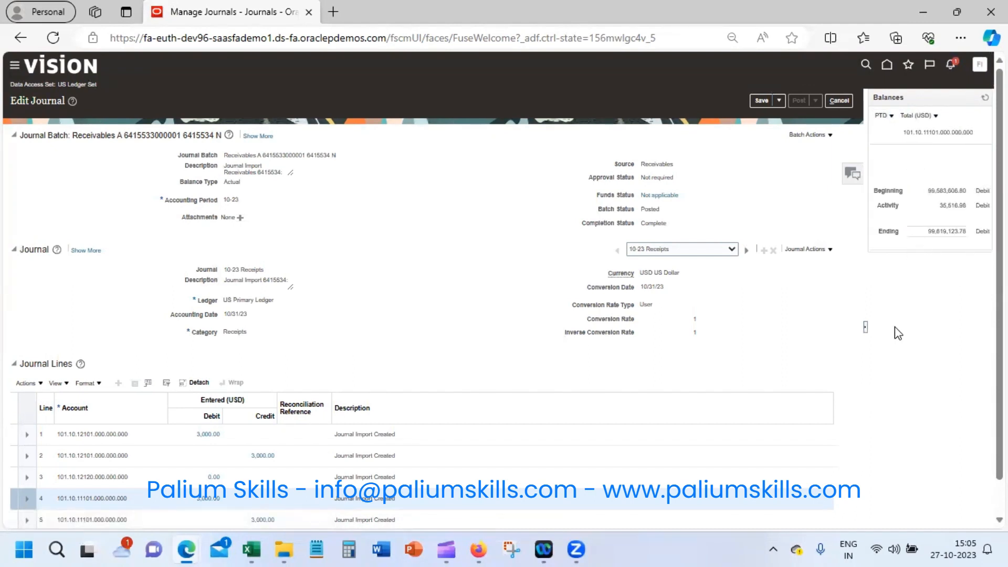